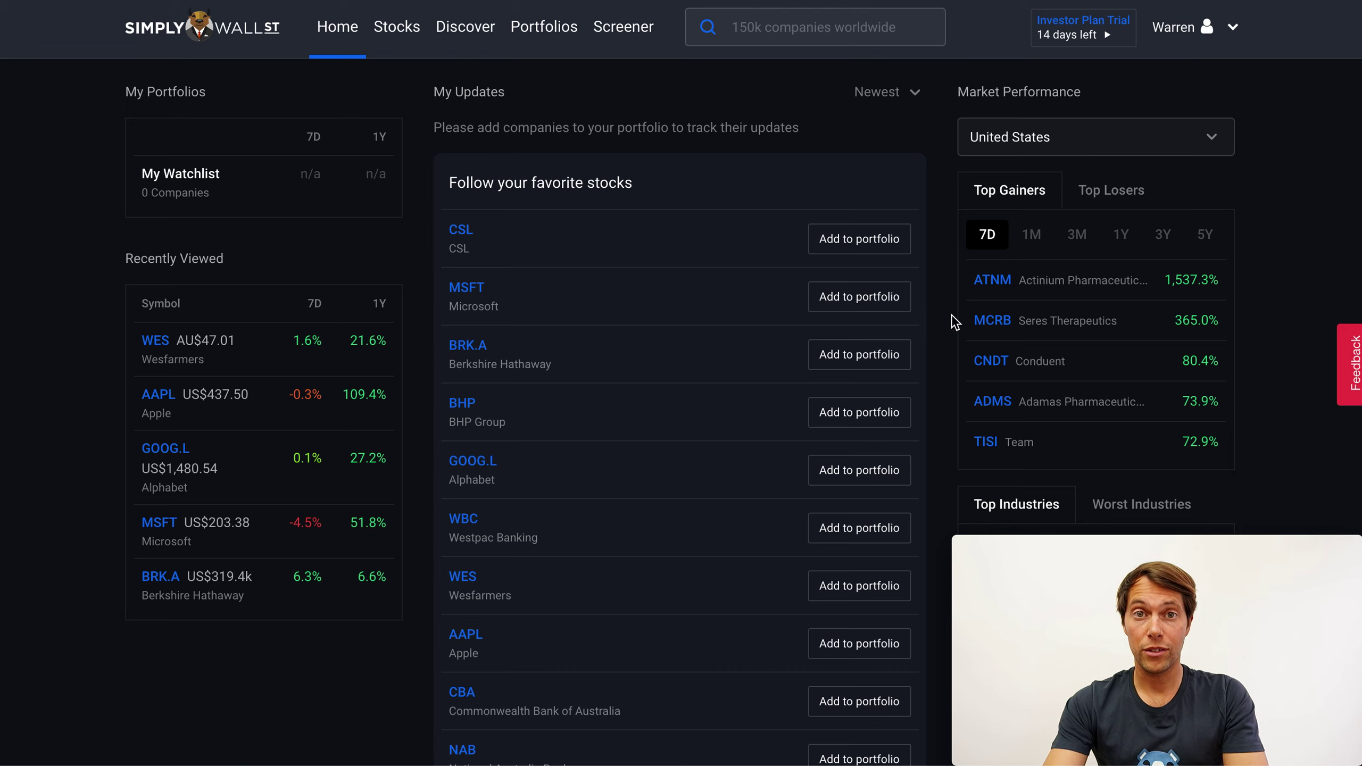
Add Alphabet (GOOG.L), Apple (AAPL) and Microsoft (MSFT) to the portfolio from the favorite stocks list.
scroll(953, 321, "down", 1)
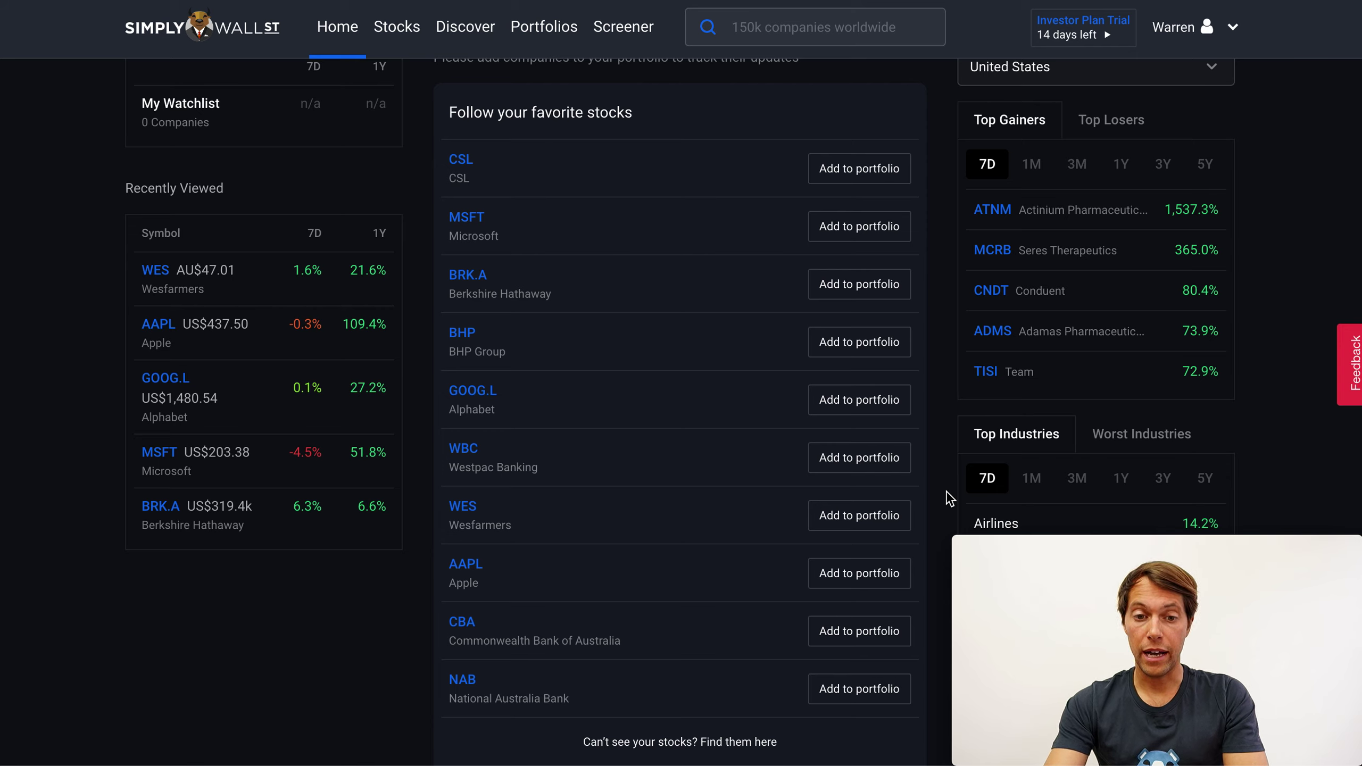
left_click(845, 410)
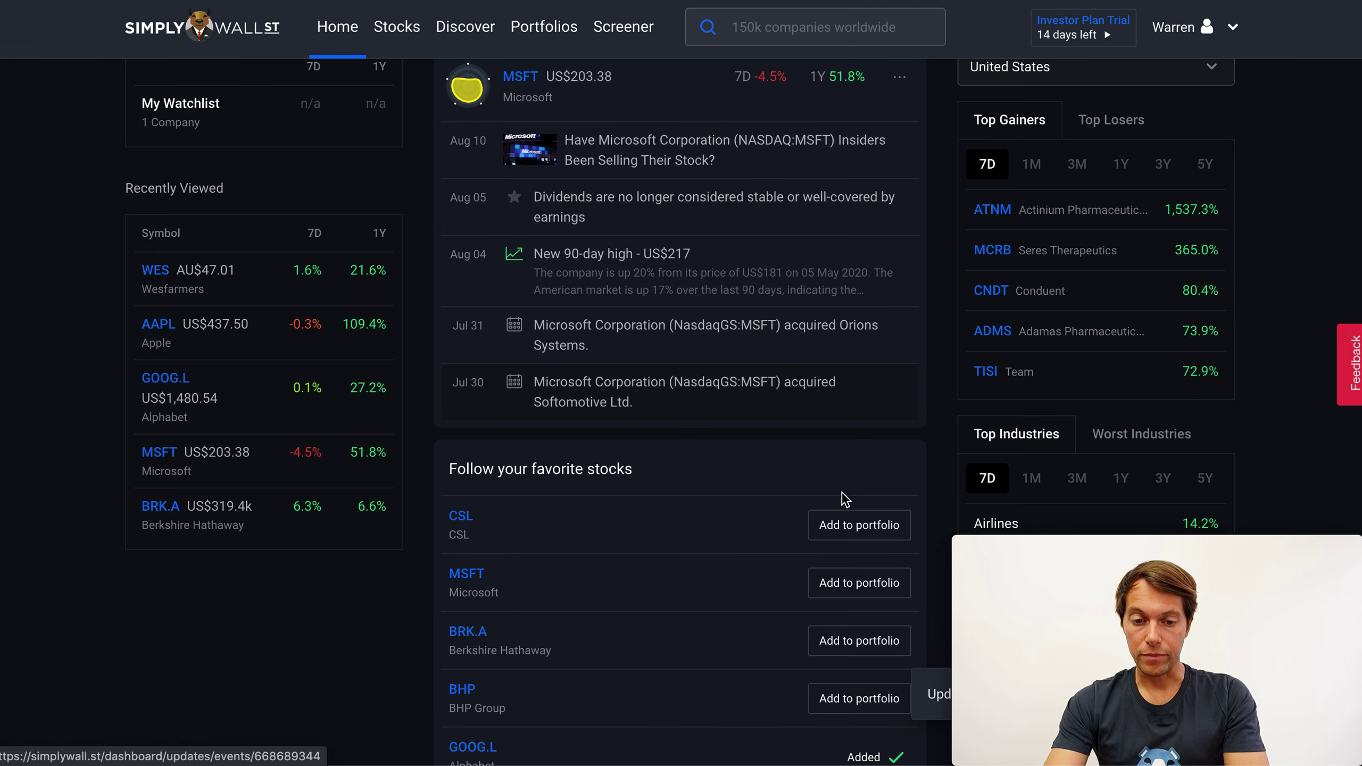
left_click(840, 575)
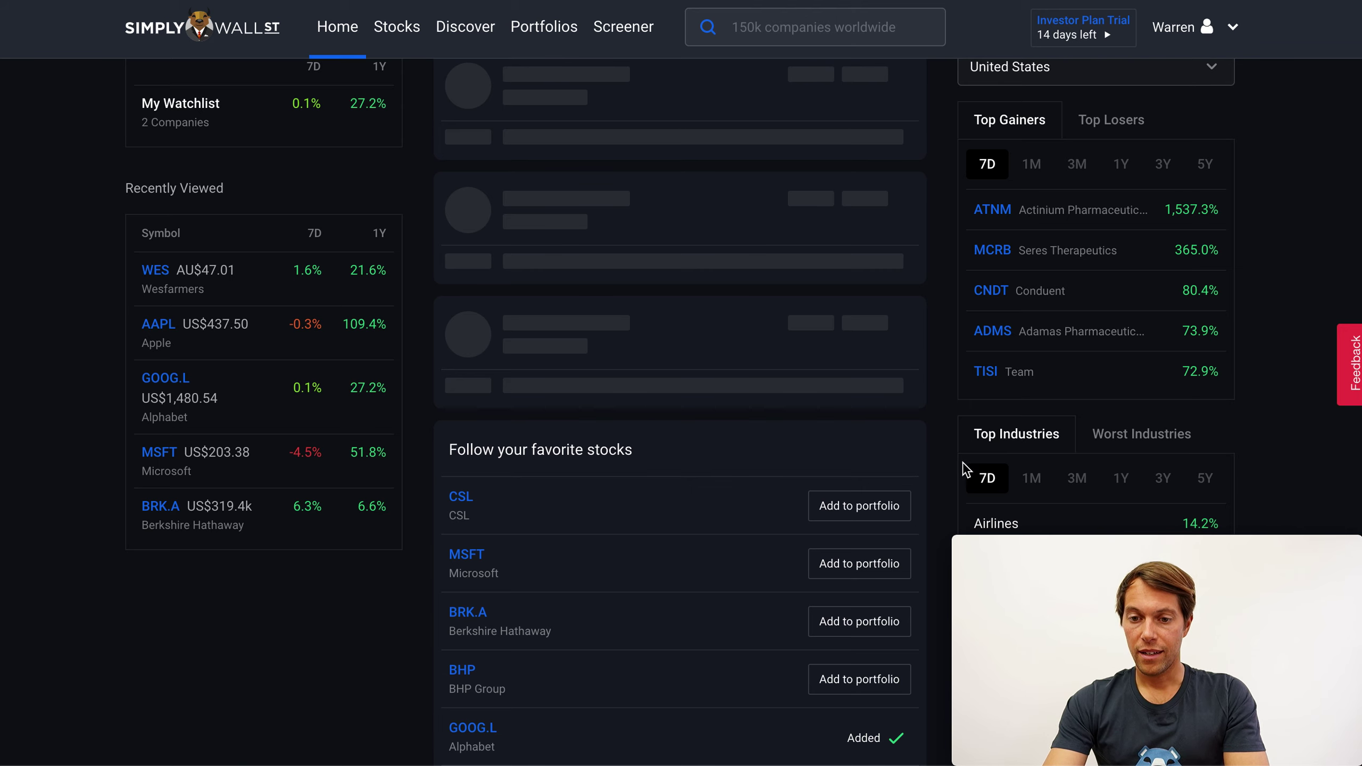
scroll(945, 507, "down", 5)
scroll(945, 508, "down", 3)
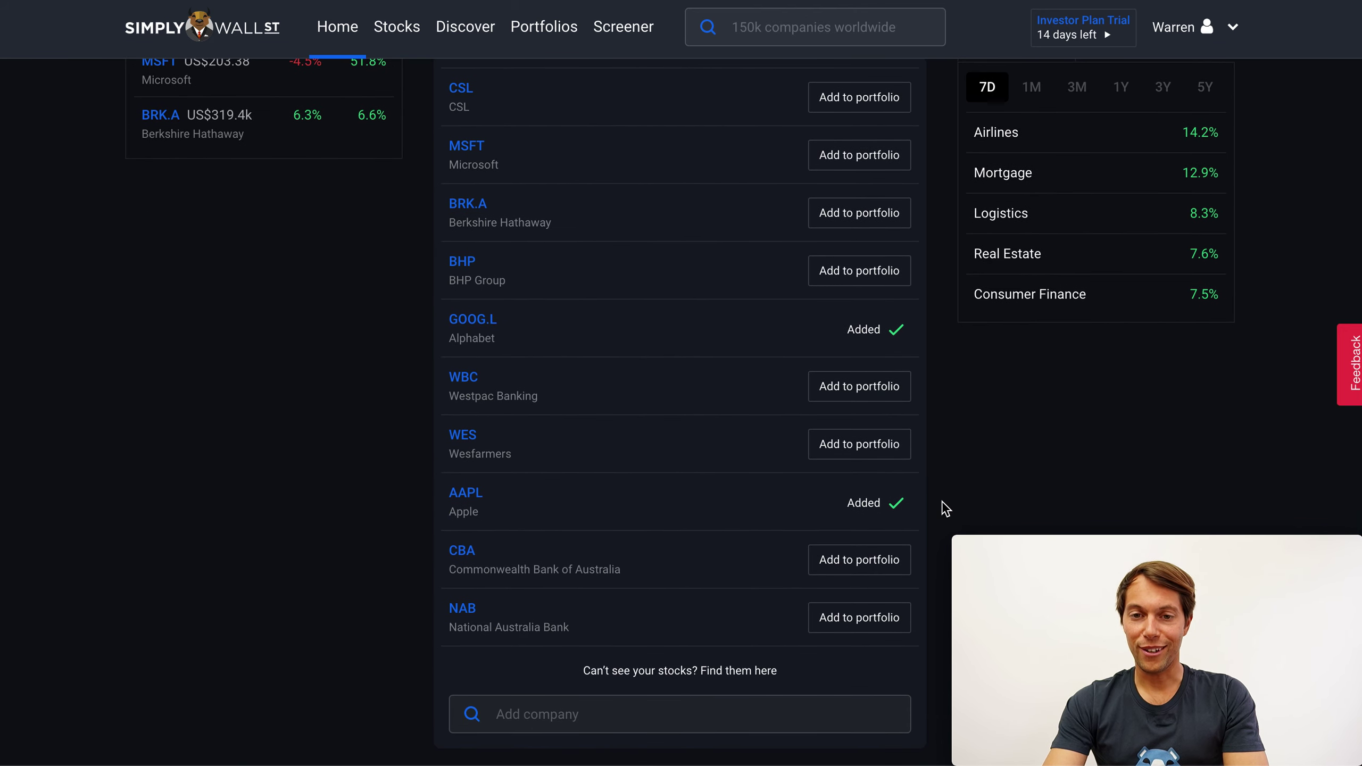
scroll(945, 508, "down", 1)
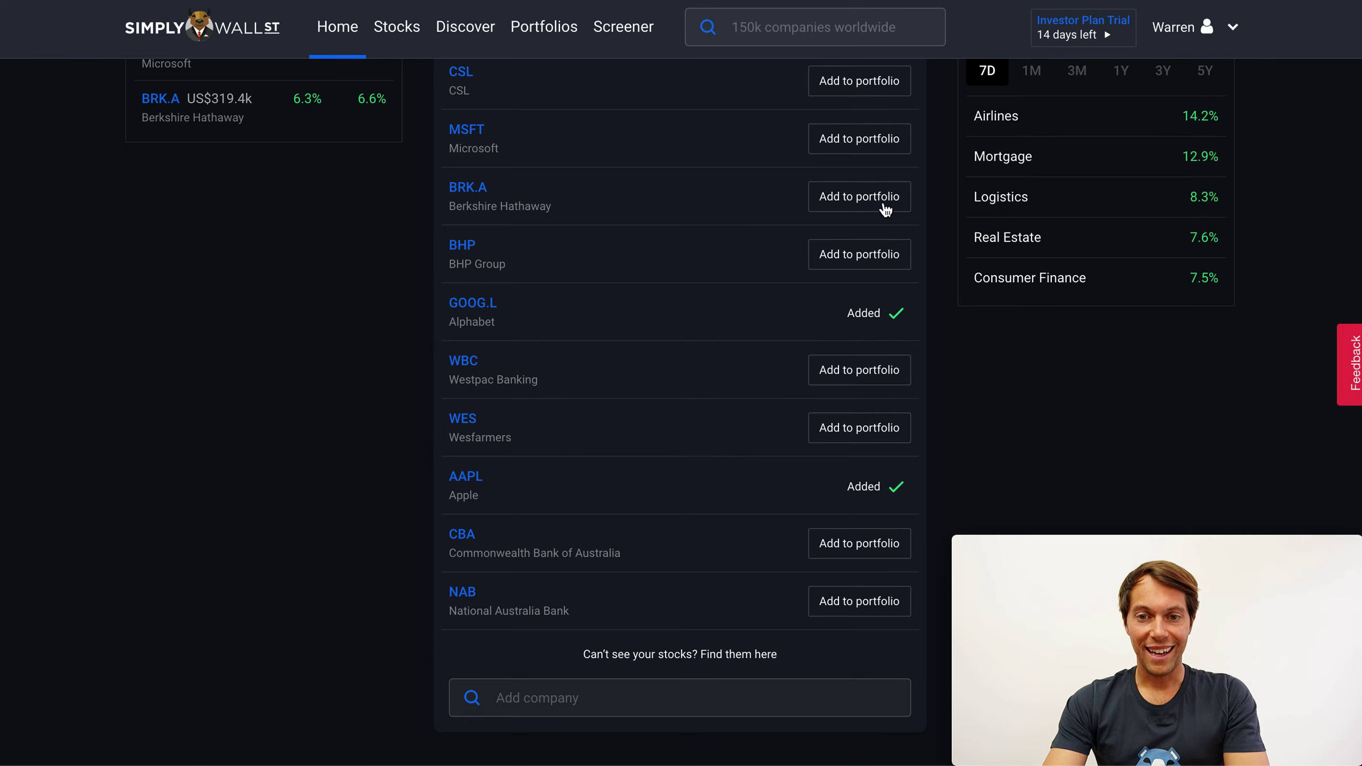
left_click(868, 142)
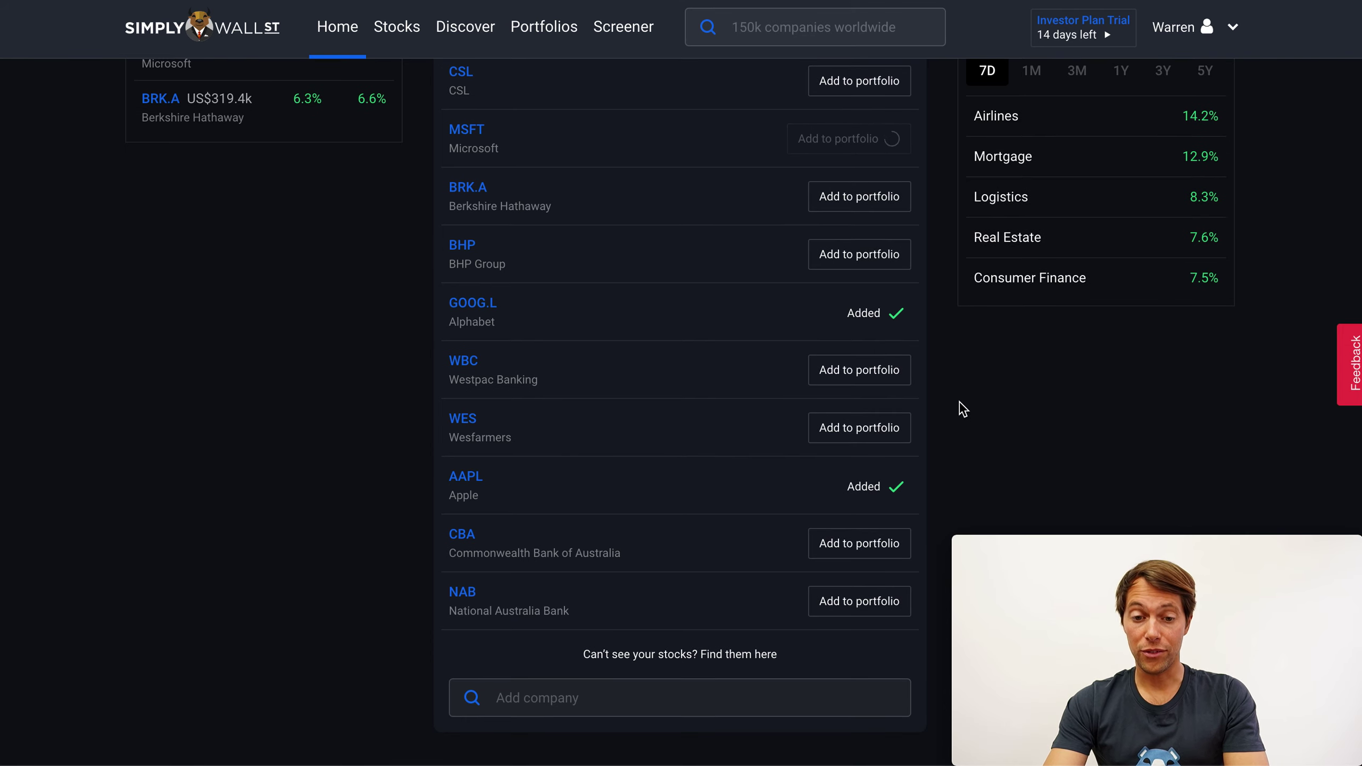
Search for "sq" among the companies missing from the favorite stocks list and add NYSE:SQ to the portfolio.
scroll(958, 404, "down", 3)
scroll(724, 585, "up", 12)
scroll(684, 668, "down", 6)
left_click(666, 443)
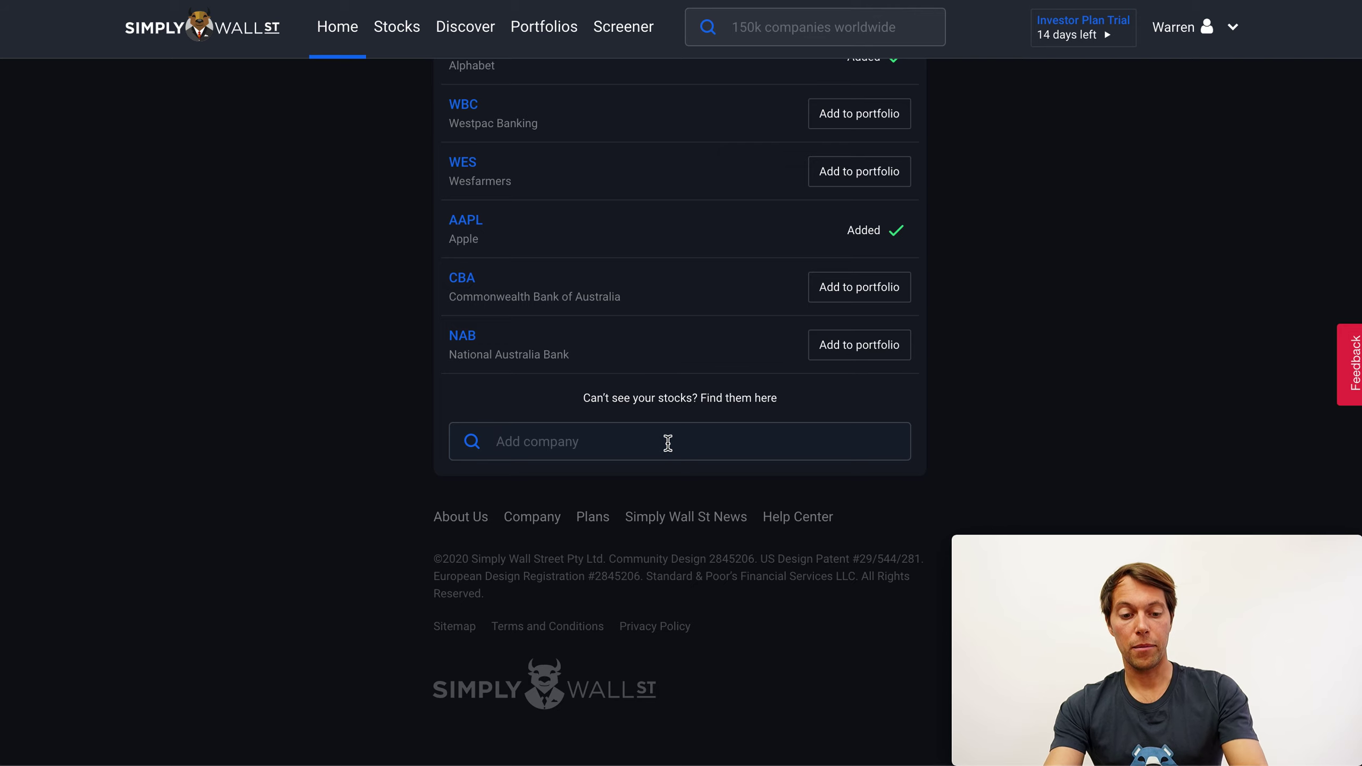
type("sq")
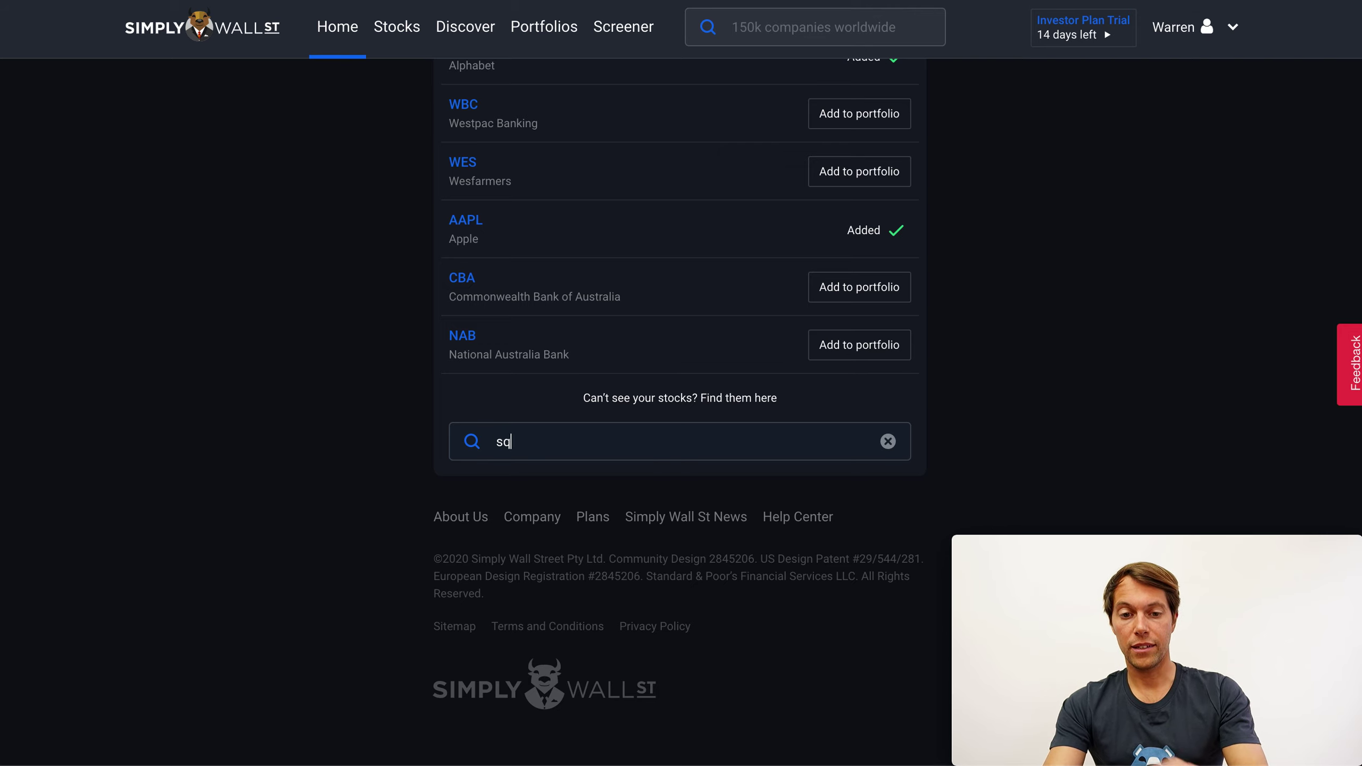
left_click(661, 504)
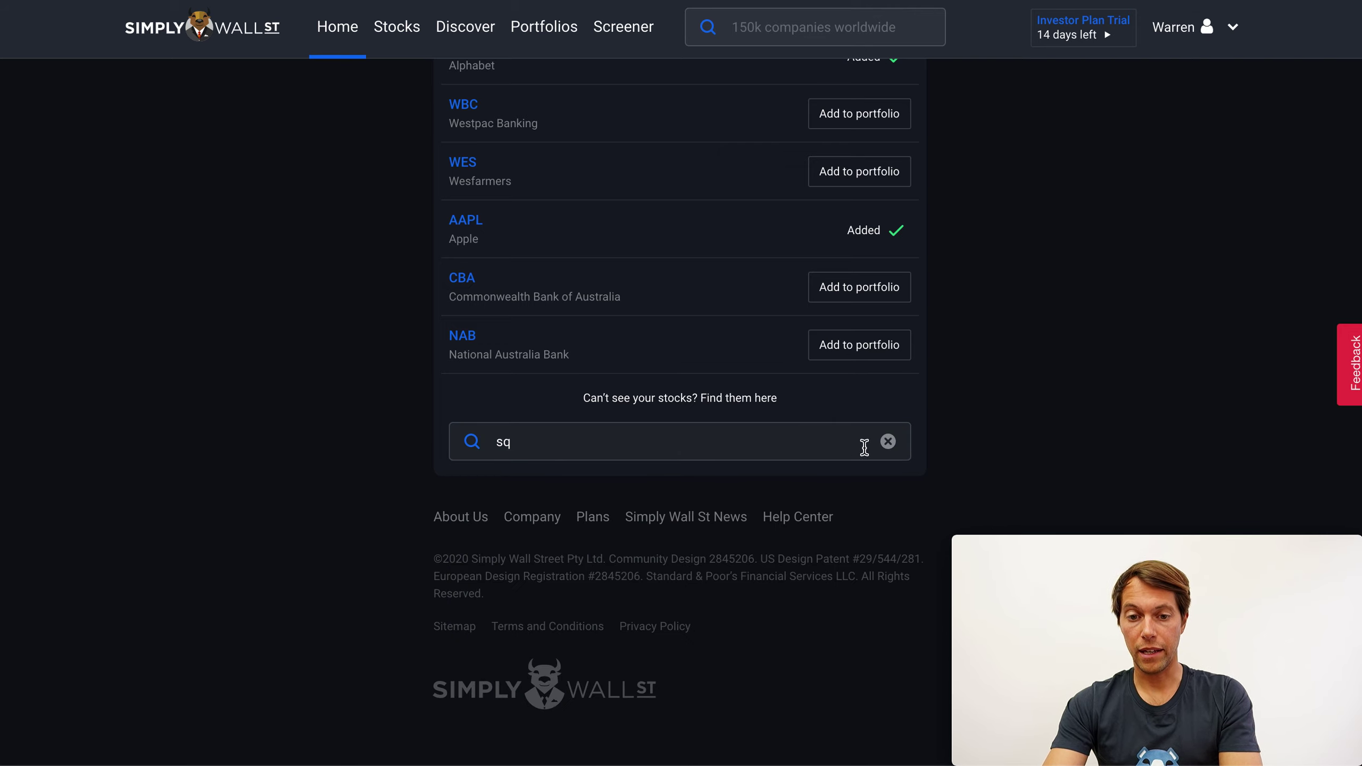
View the countries available for Market Performance without changing the selected market.
scroll(998, 394, "up", 10)
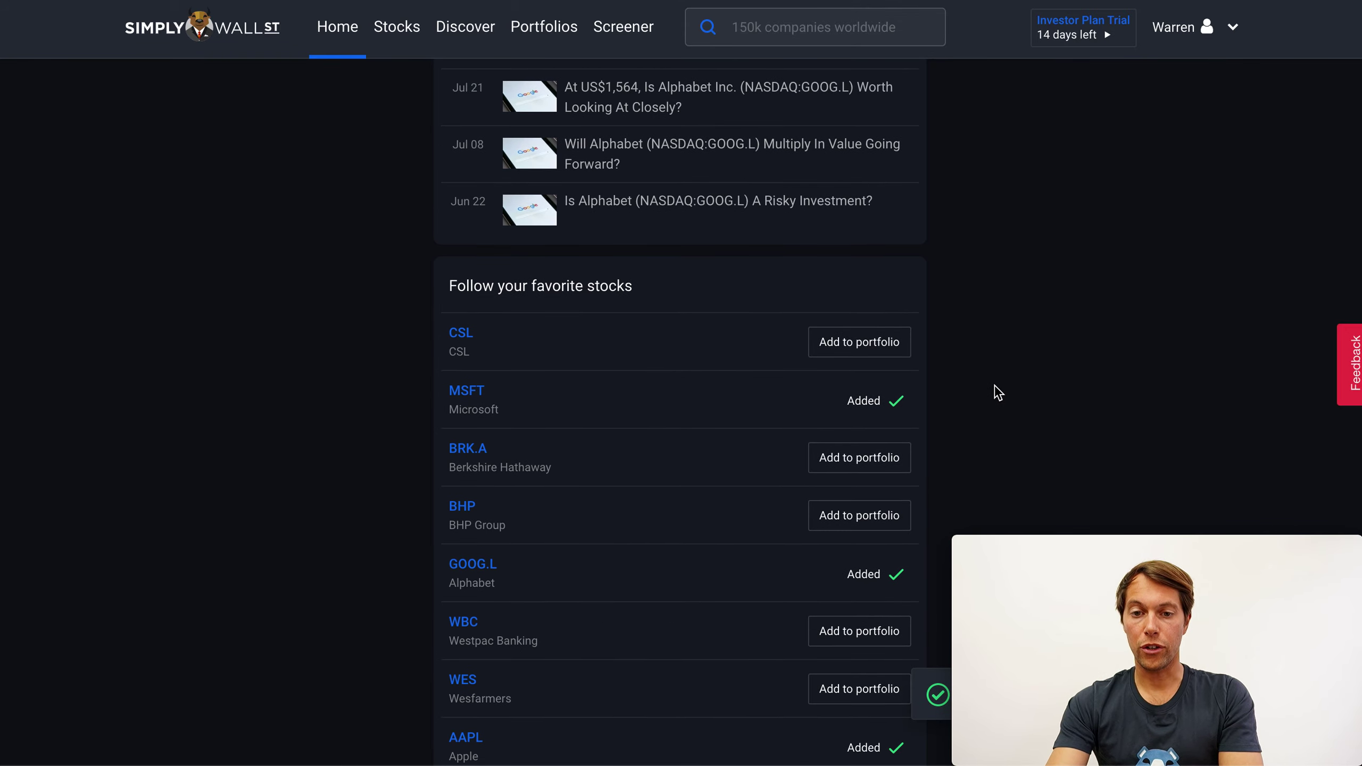
scroll(998, 394, "up", 15)
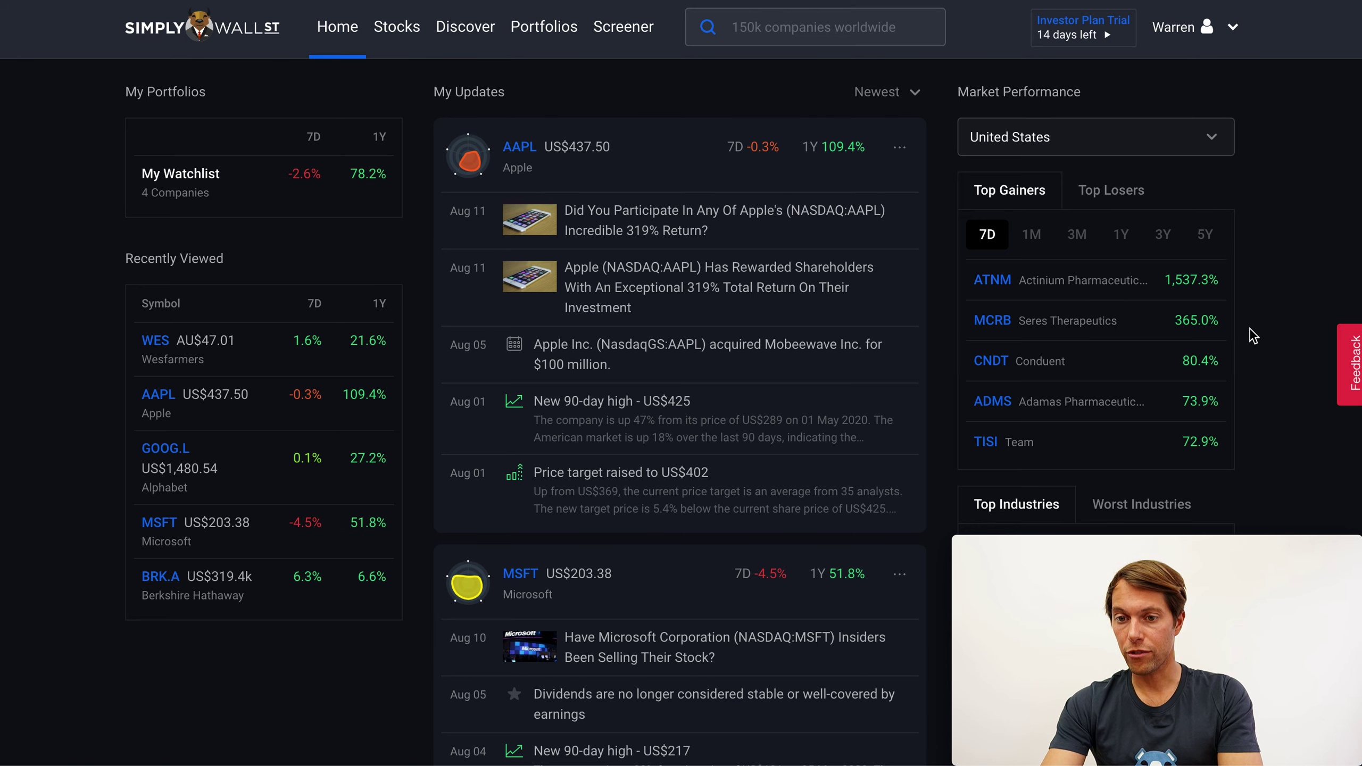
scroll(1254, 337, "down", 1)
scroll(1253, 337, "up", 1)
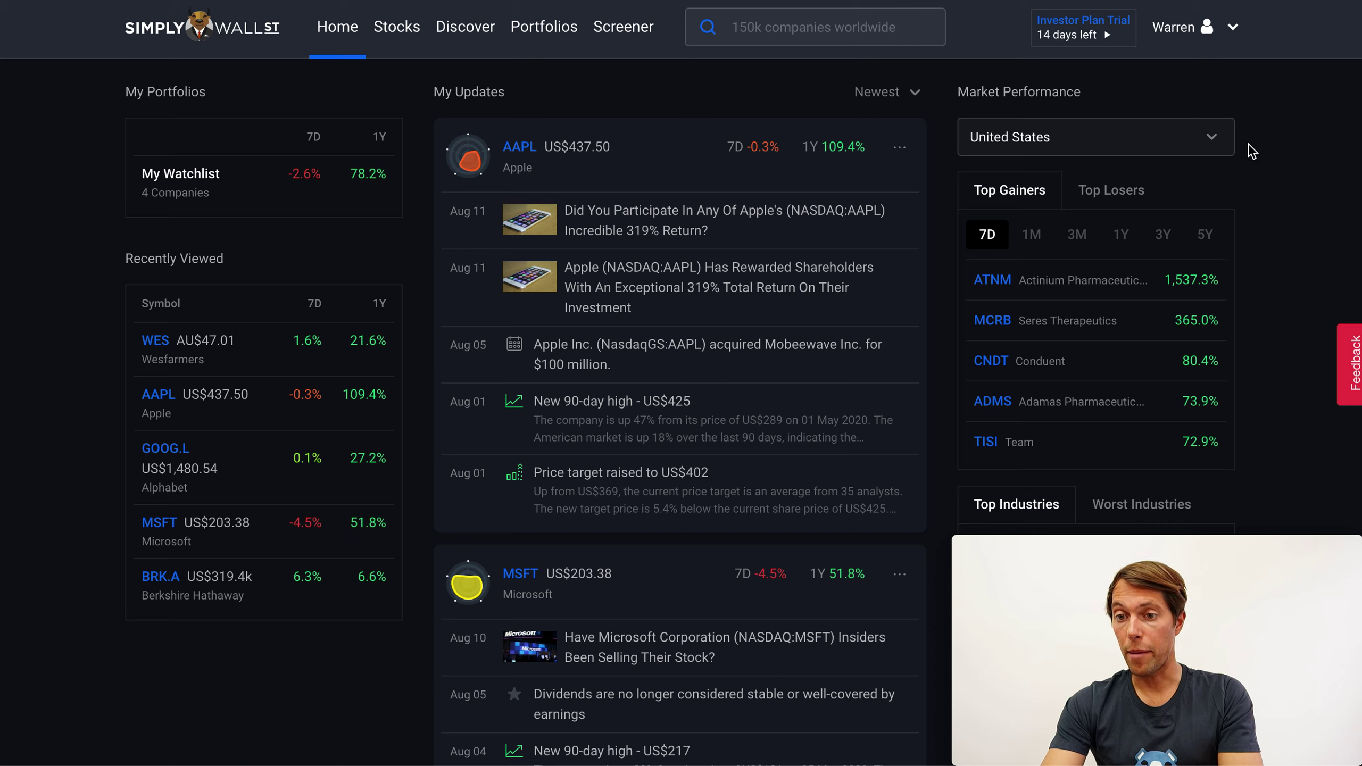
left_click(1211, 140)
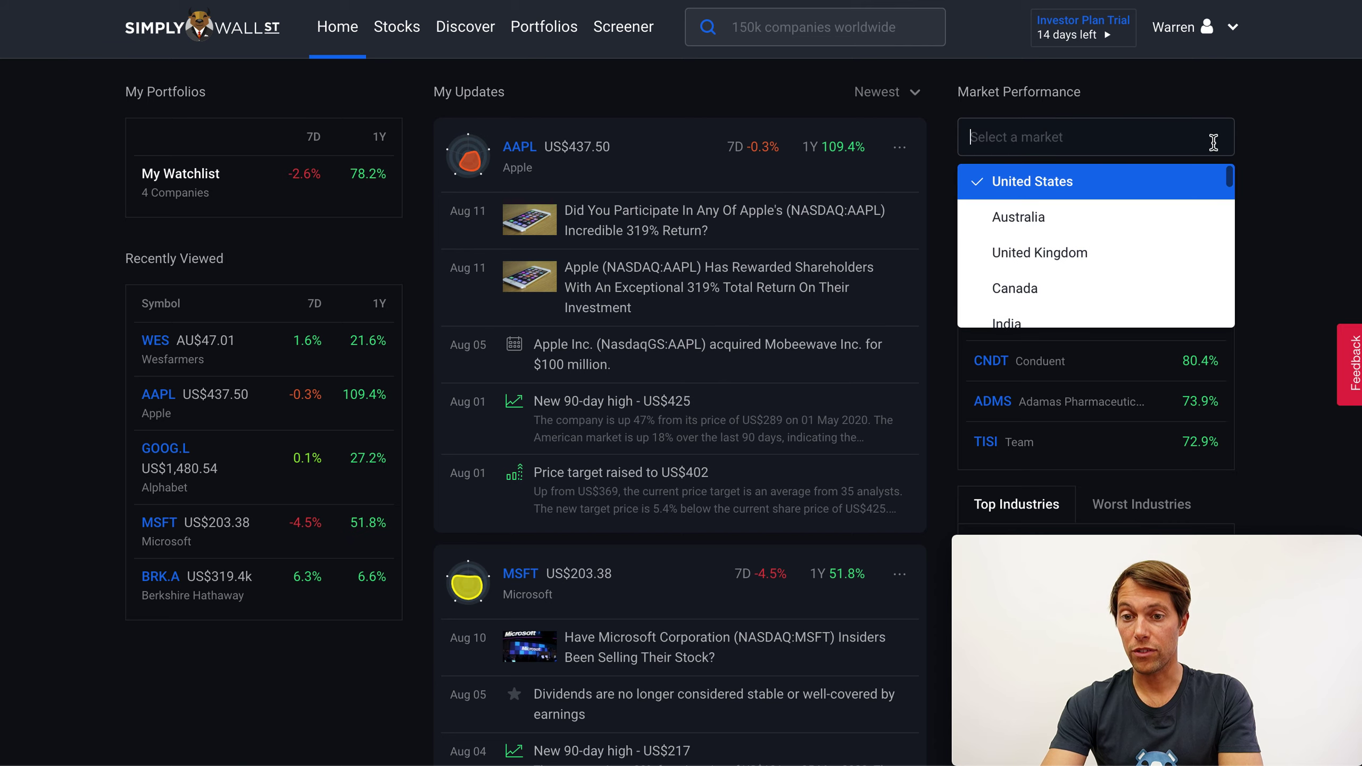
left_click(1272, 172)
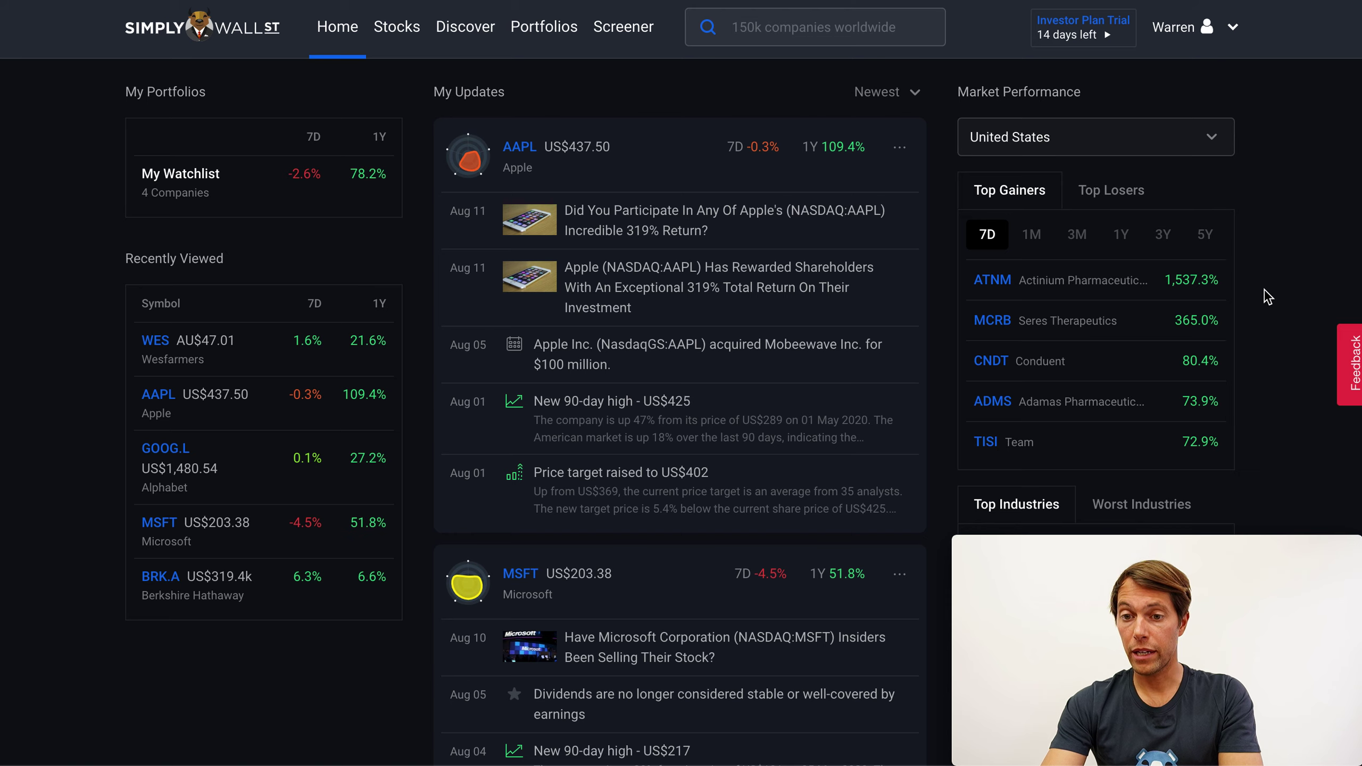
View the United States top losers and worst industries, ending with the industry list back on Top Industries.
scroll(1281, 298, "down", 1)
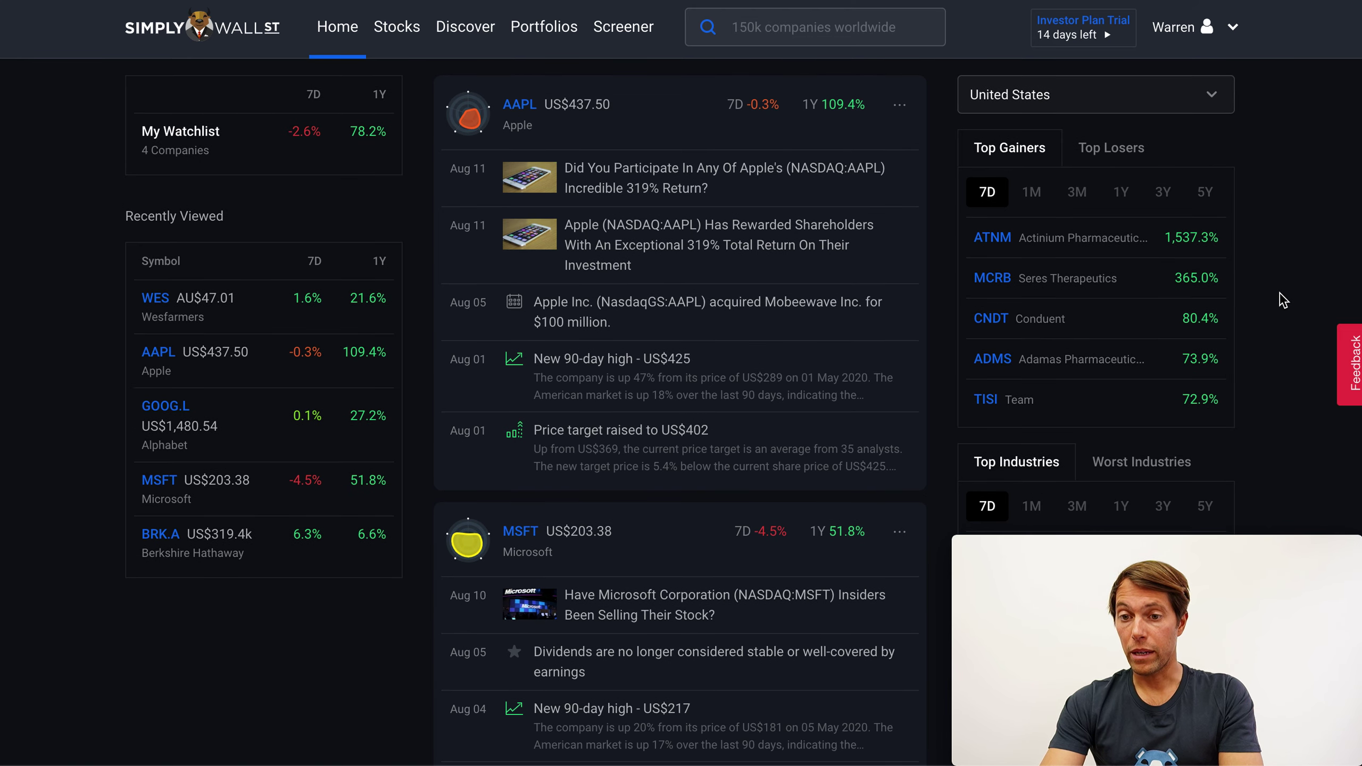
left_click(1127, 145)
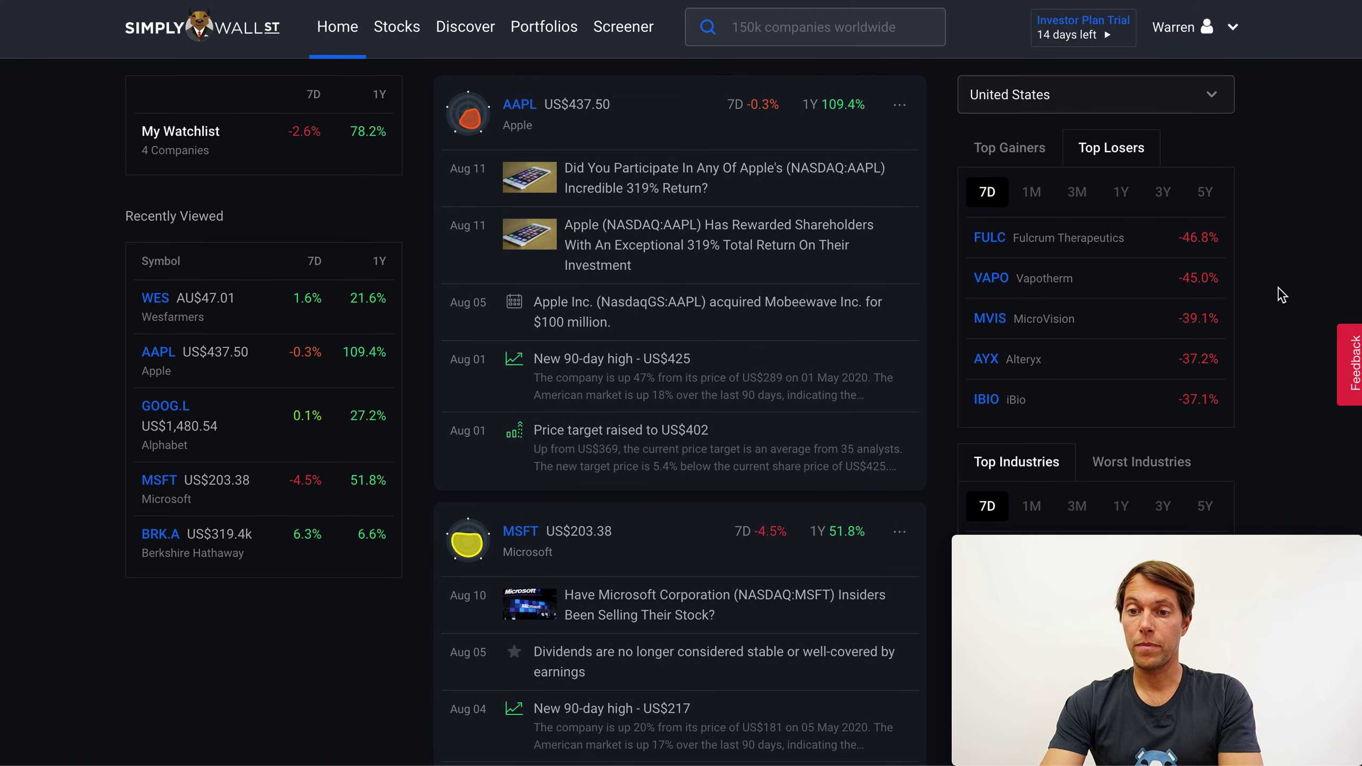
scroll(1279, 343, "down", 5)
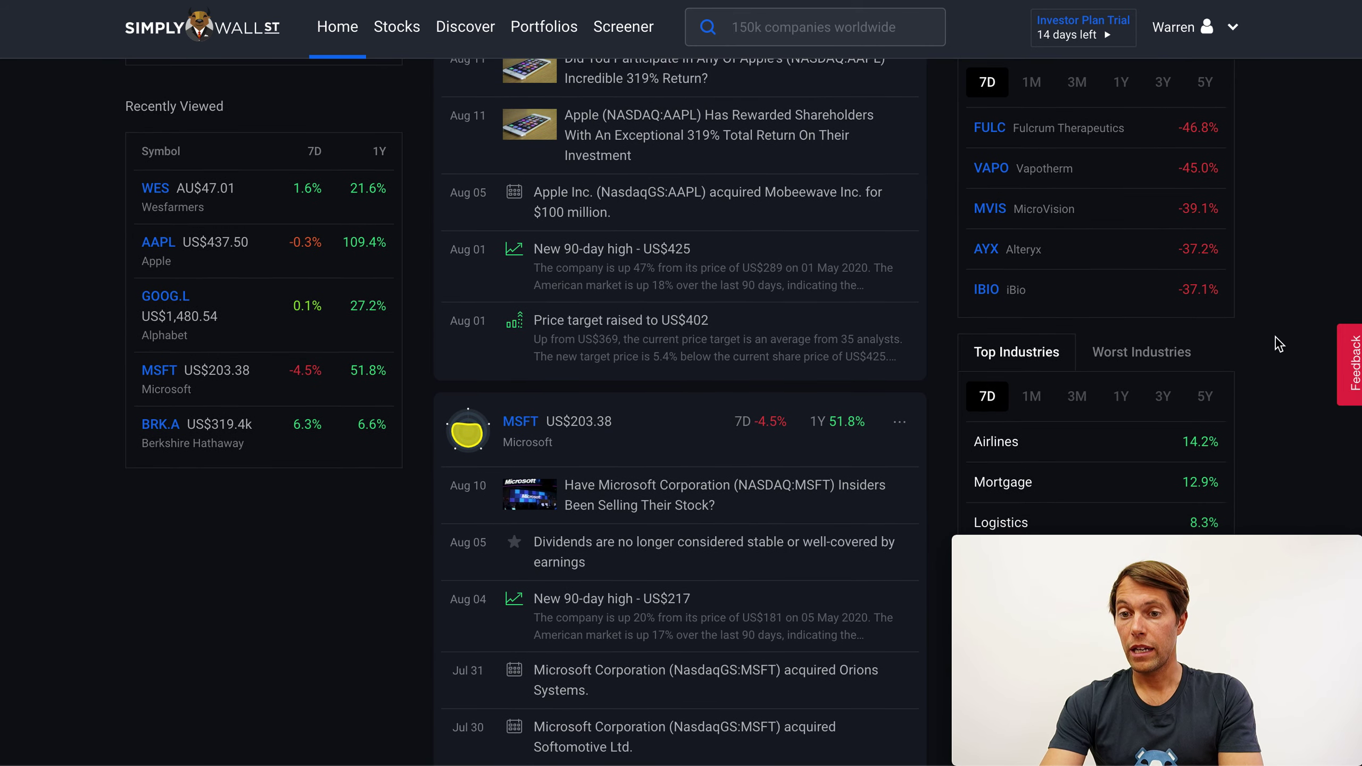
scroll(1279, 343, "down", 1)
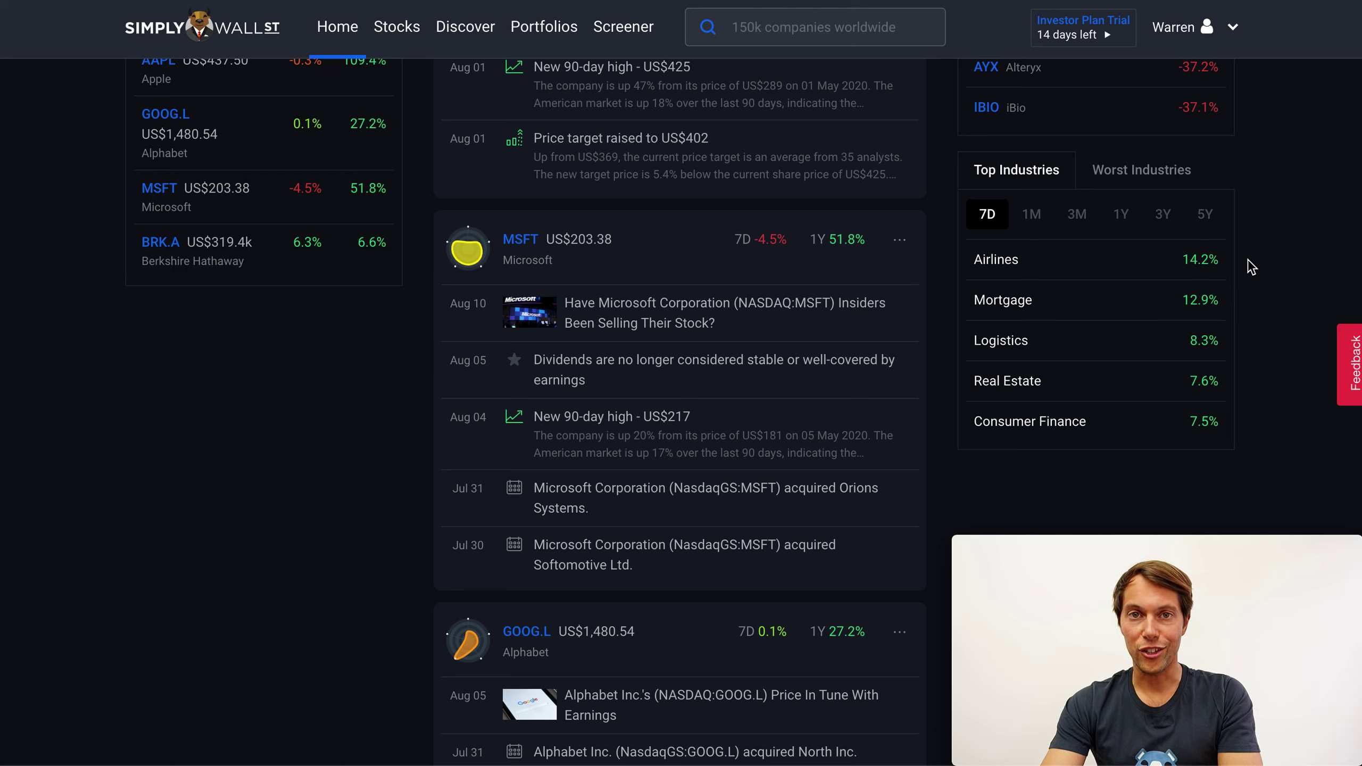
left_click(1129, 168)
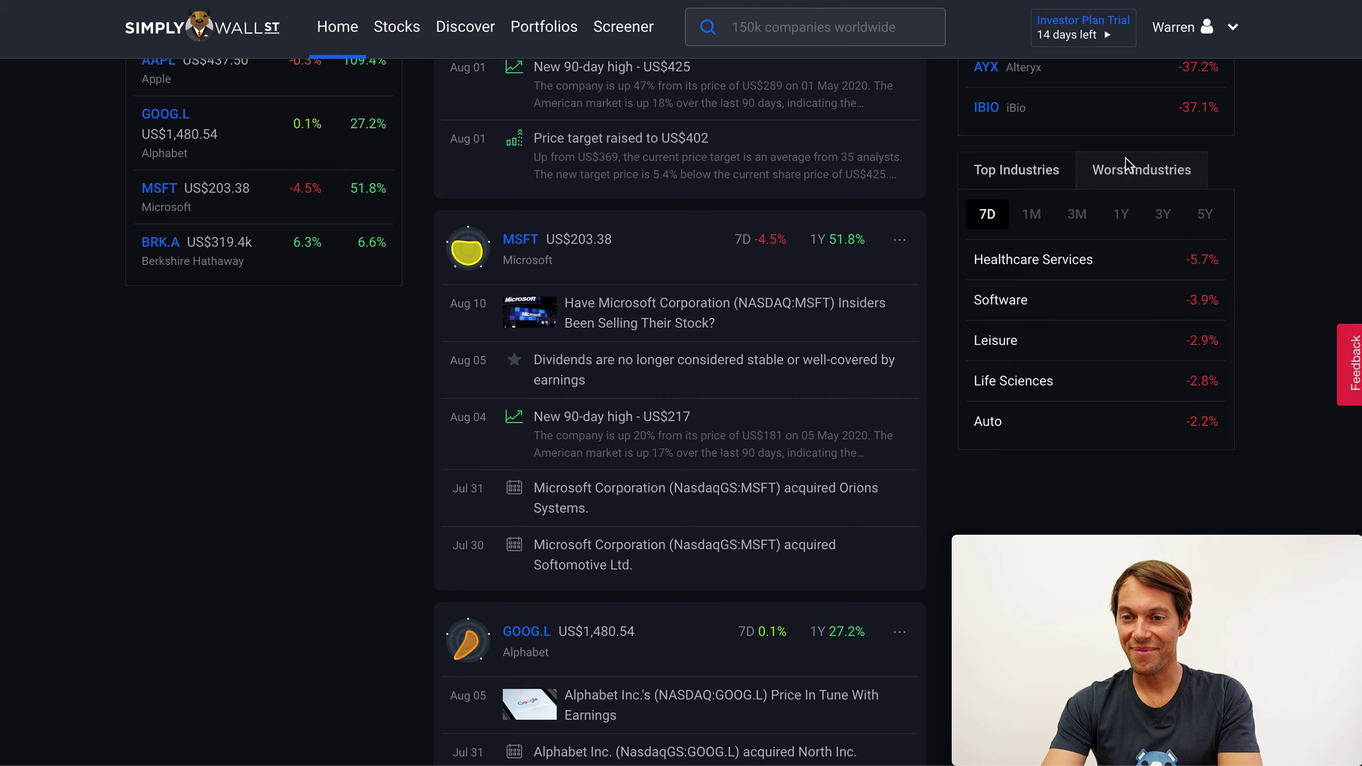
left_click(1028, 169)
Sort the My Updates feed by 7 Day Return.
scroll(1278, 210, "up", 6)
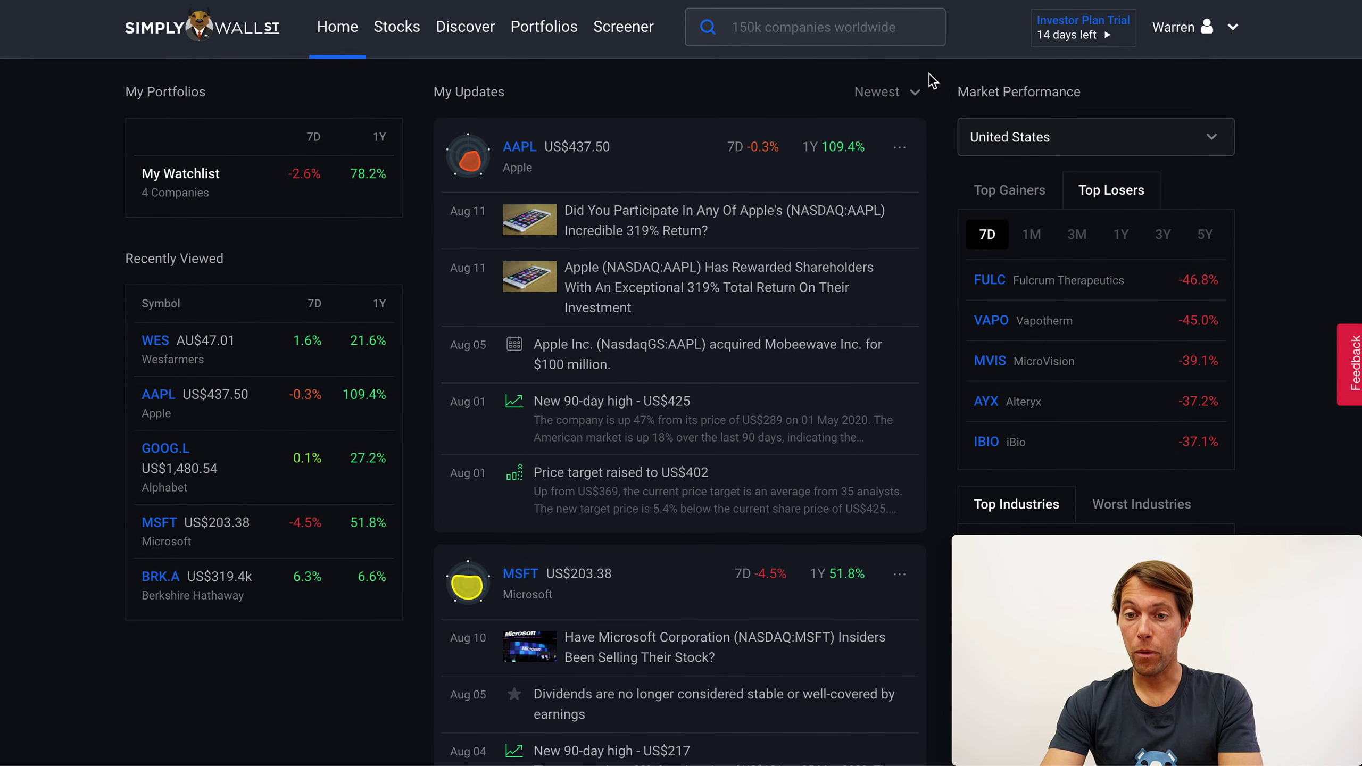
left_click(914, 102)
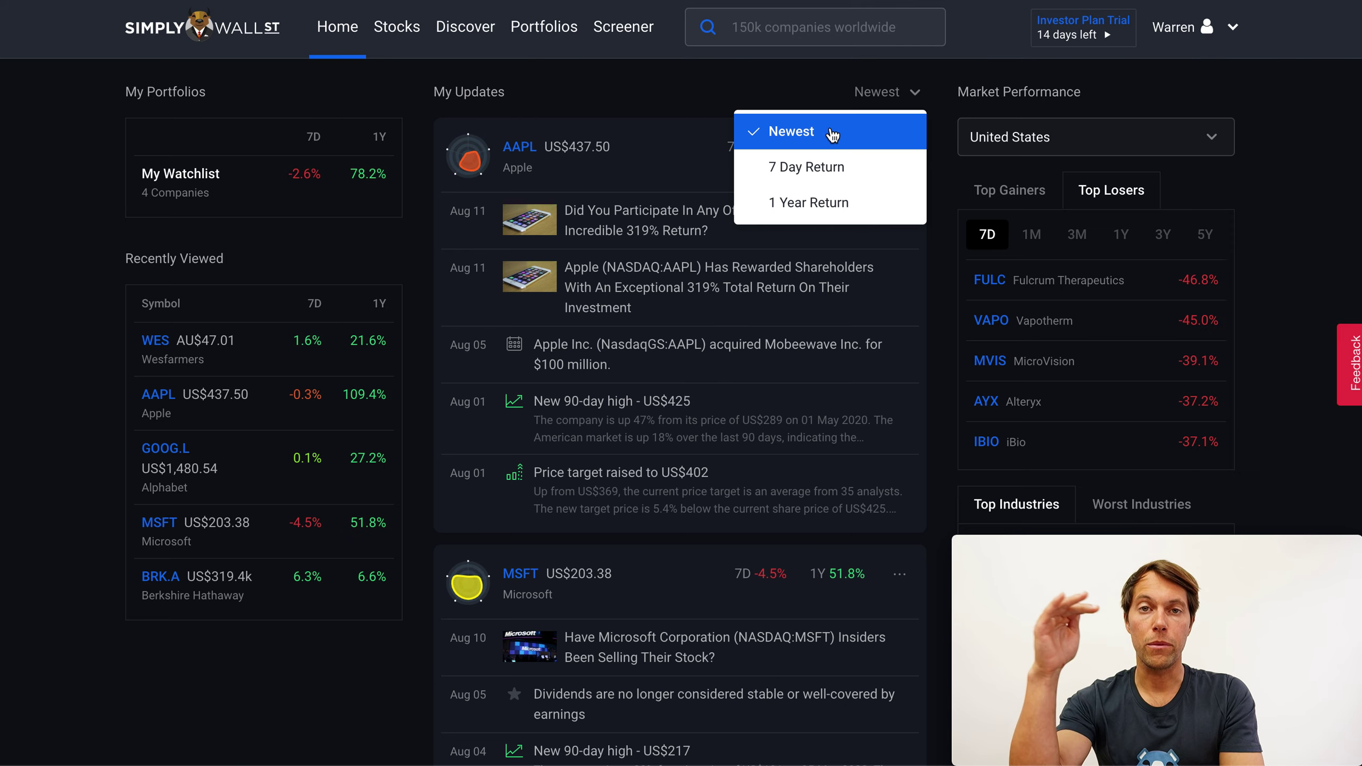
left_click(819, 170)
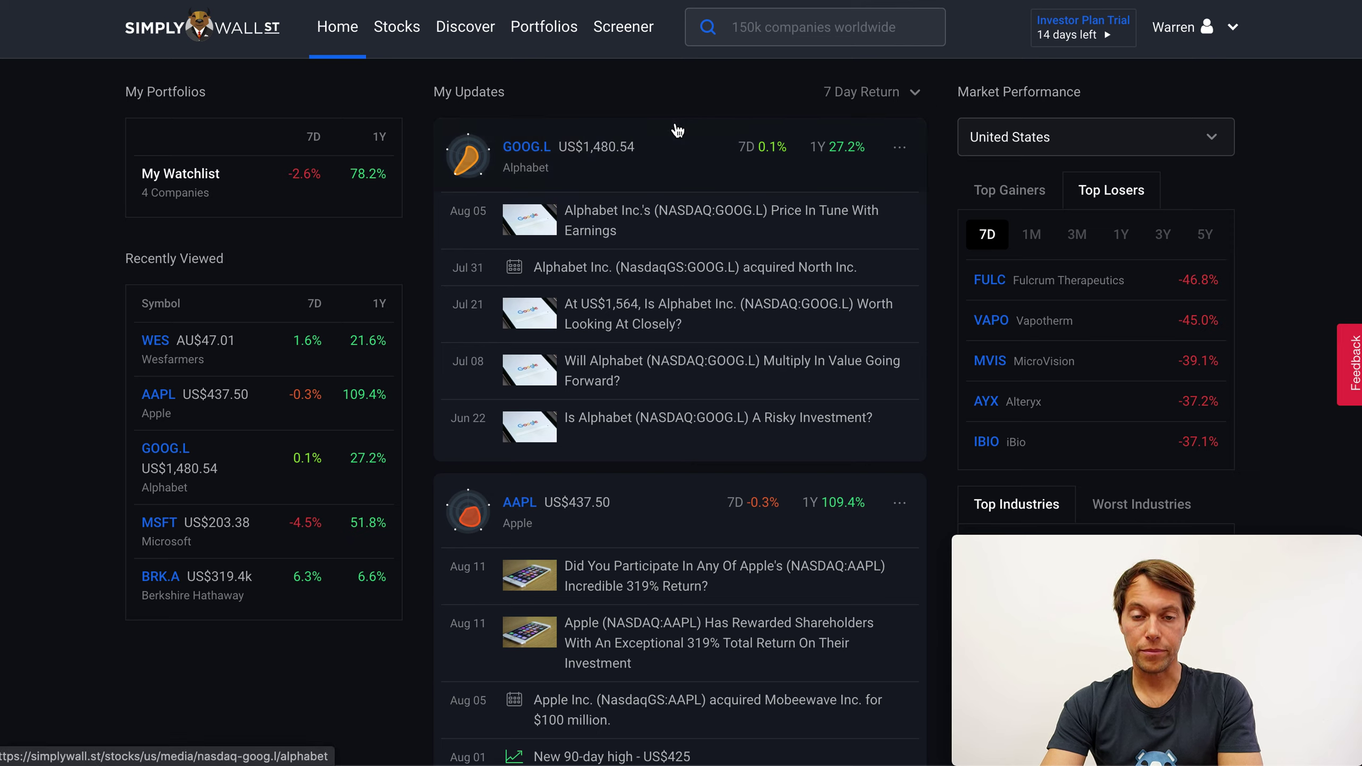
Open the My Watchlist portfolio from the list of portfolios and start editing it.
left_click(544, 41)
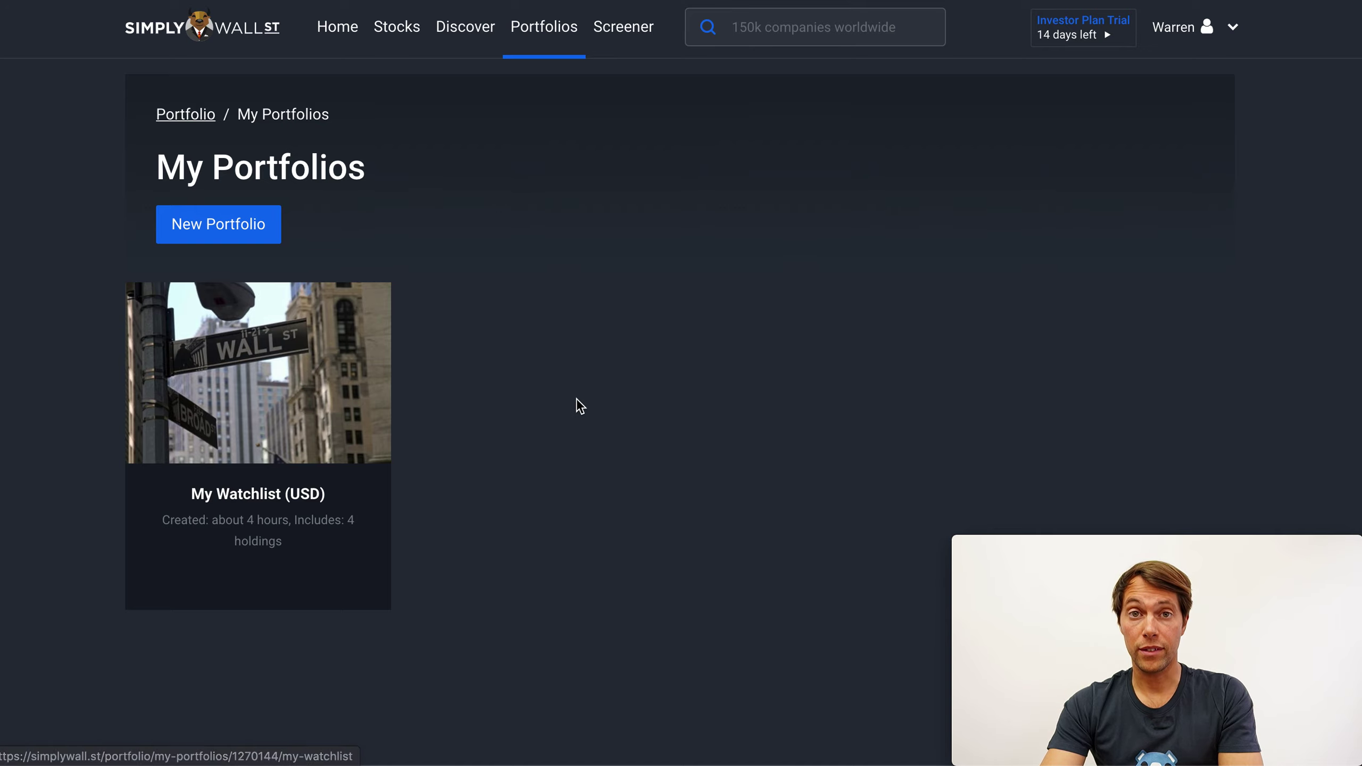
left_click(277, 369)
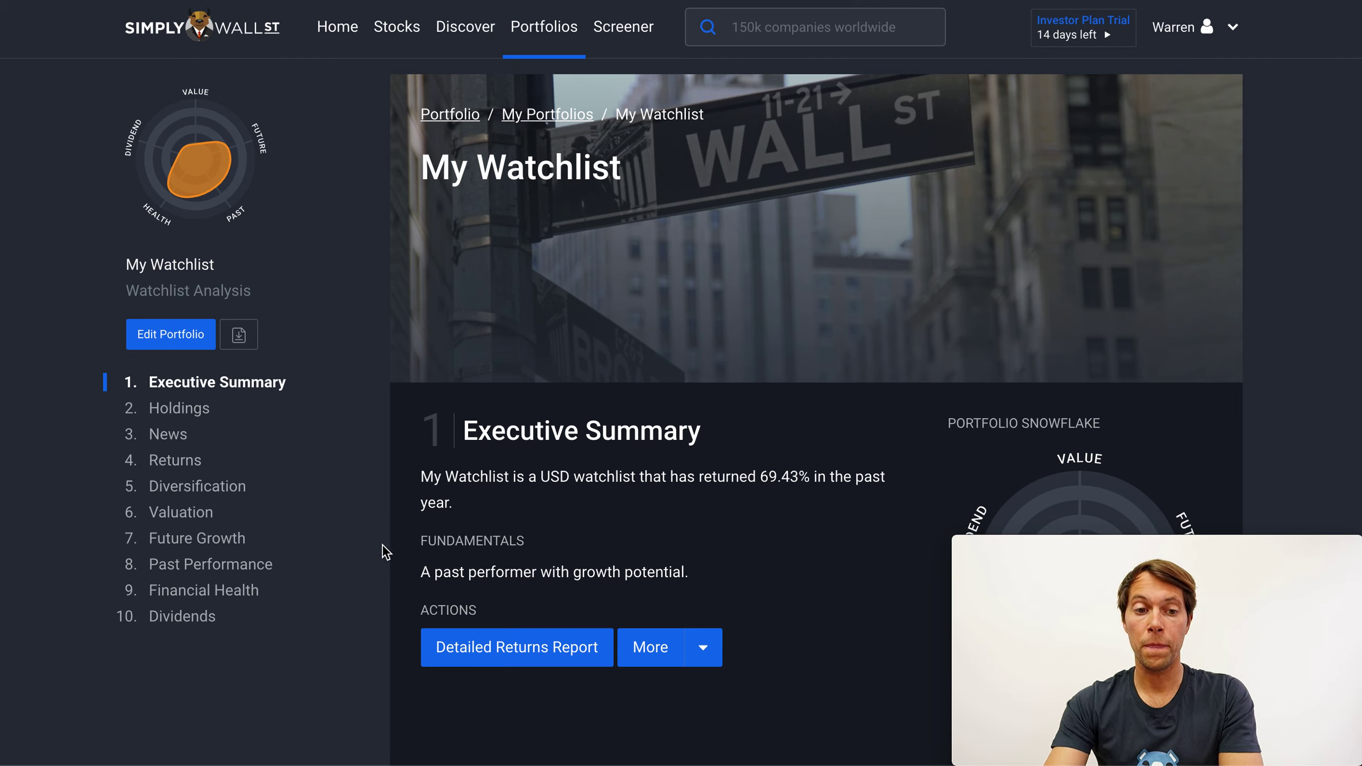
left_click(171, 335)
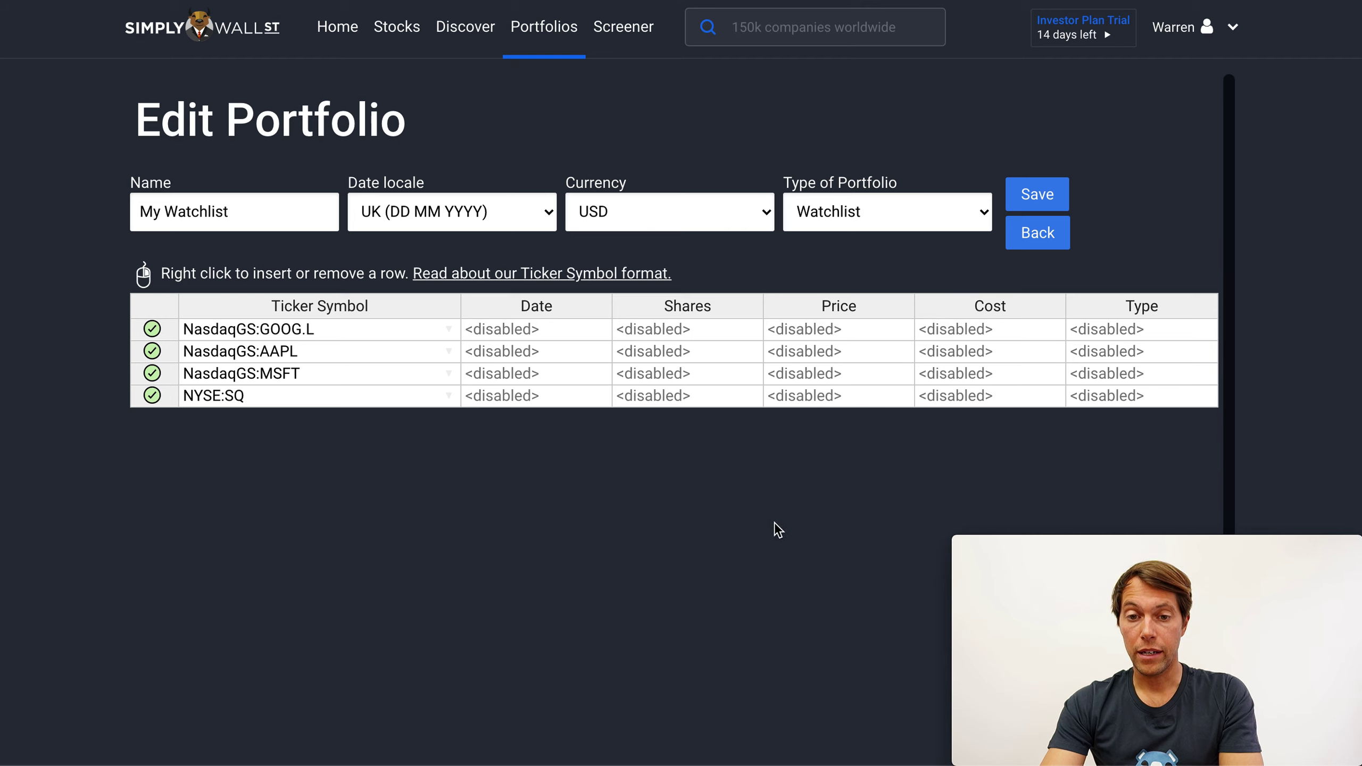
Change the type of the My Watchlist portfolio to Holdings.
mouse_move(935, 327)
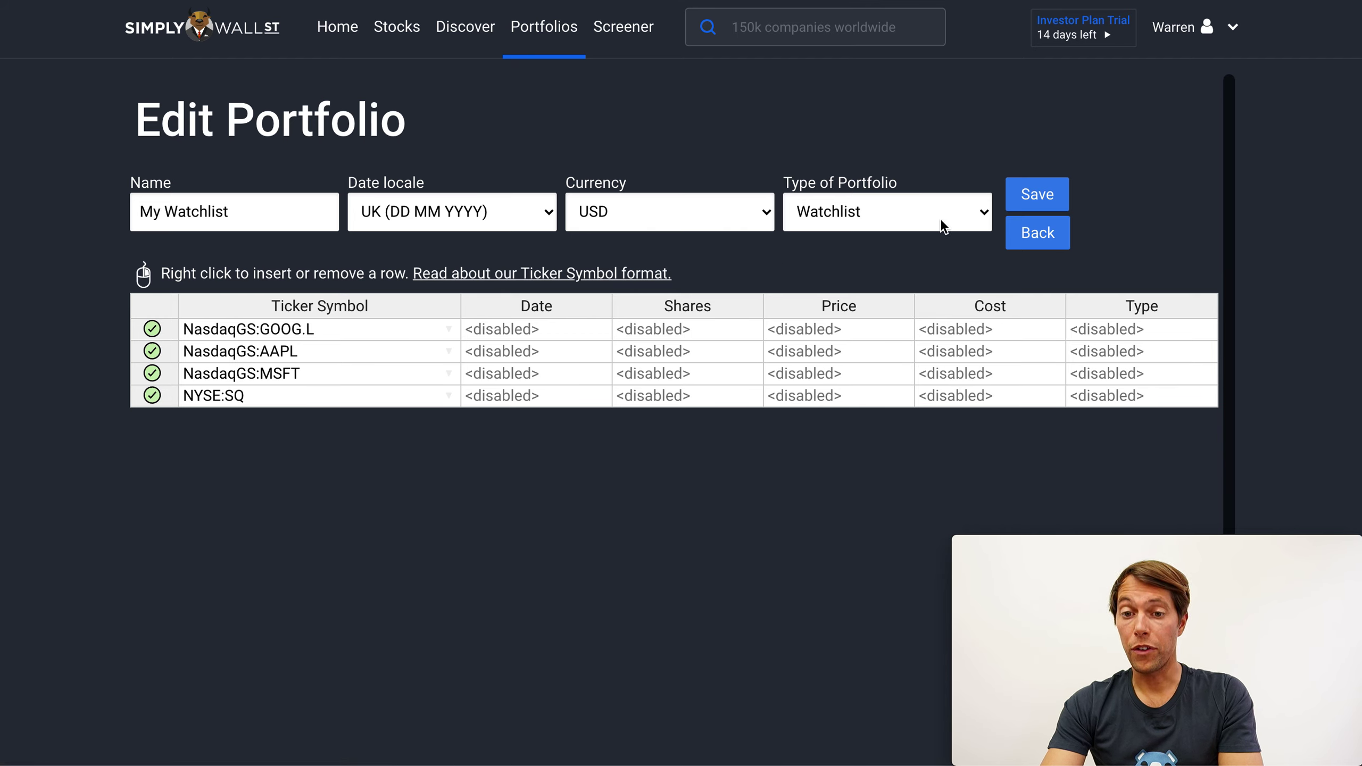
left_click(969, 214)
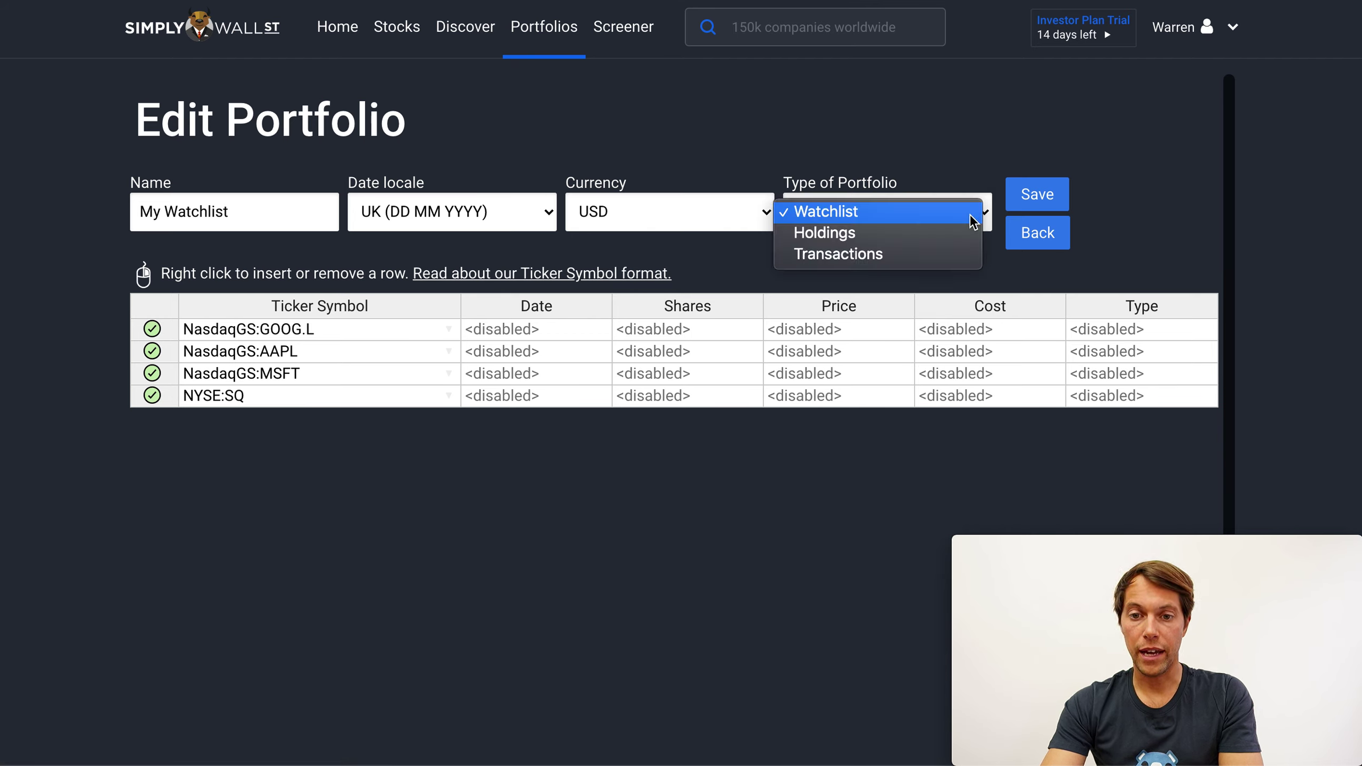
left_click(914, 233)
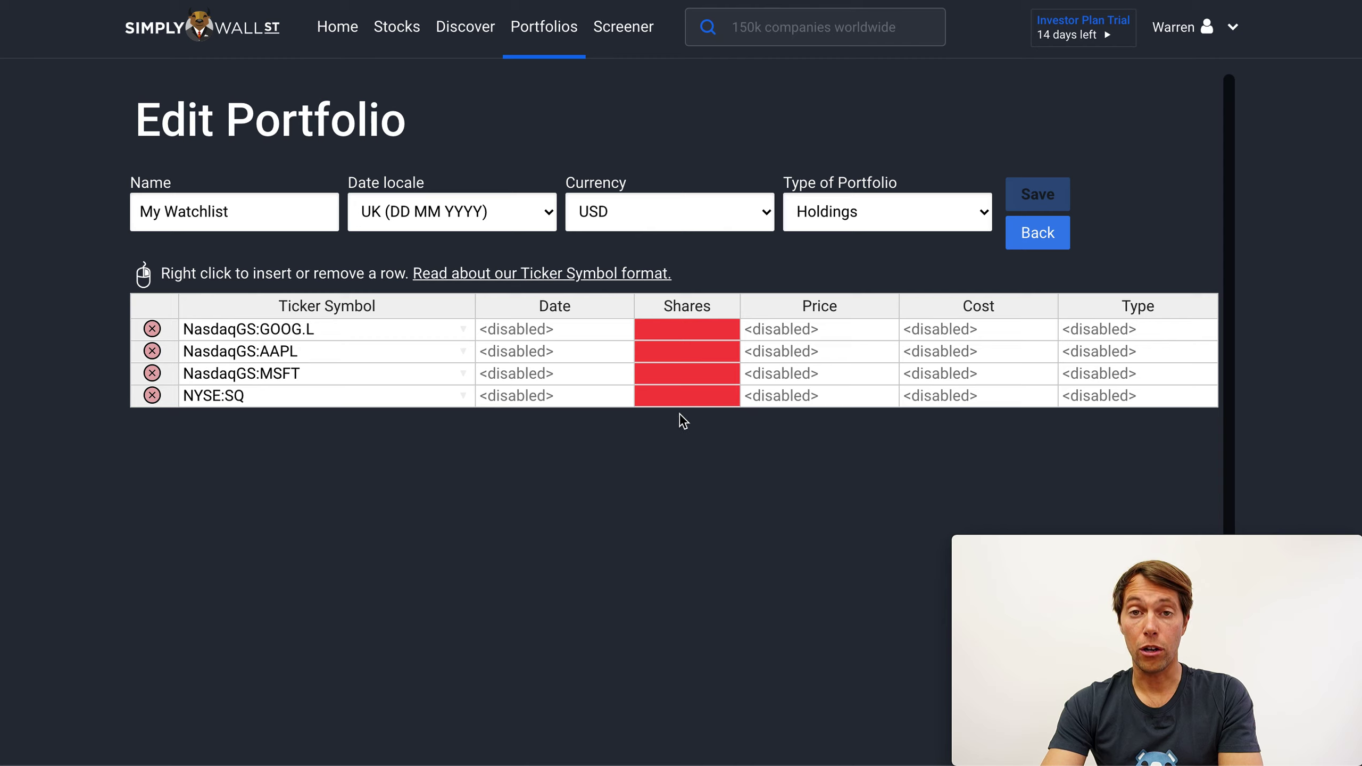
Enter the share counts: 10 for NasdaqGS:GOOG.L, 5 for NasdaqGS:AAPL, 5 for NasdaqGS:MSFT and 20 for NYSE:SQ.
left_click(677, 329)
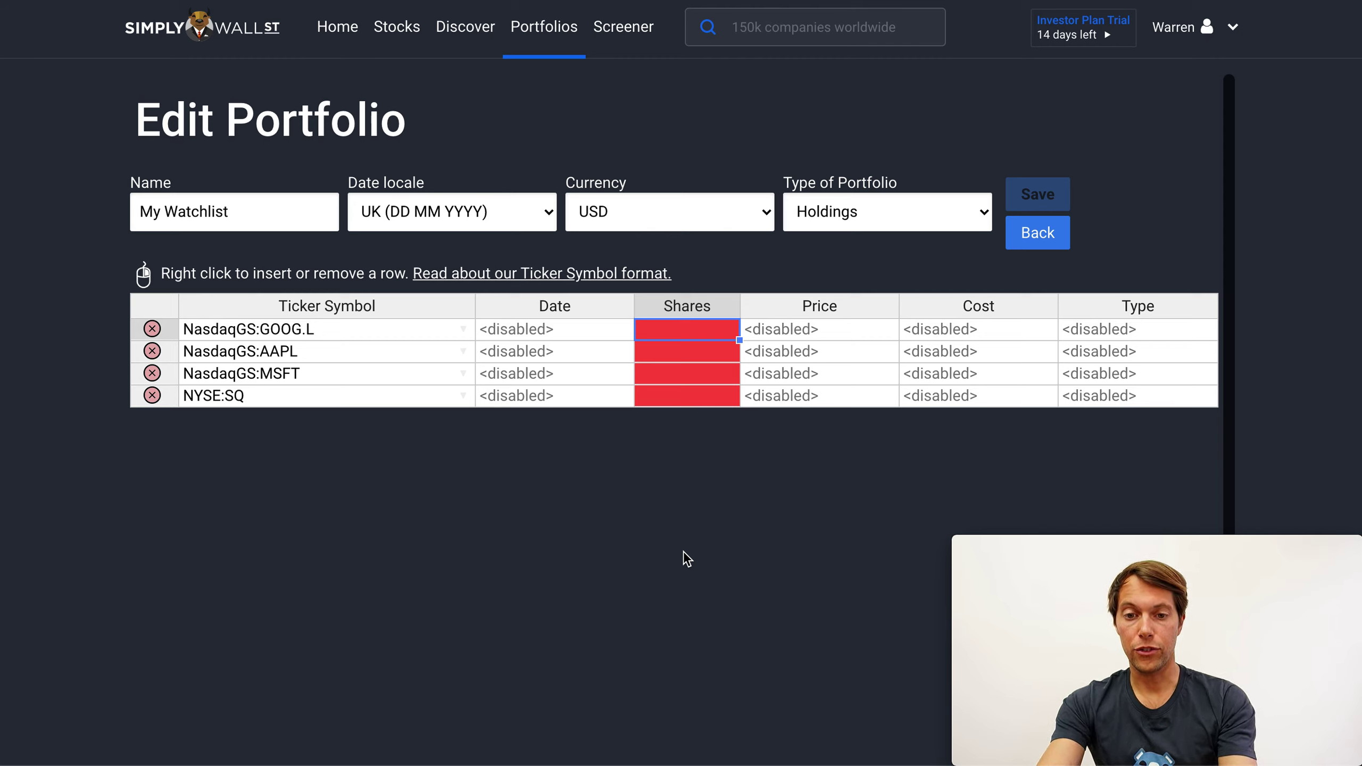
type("10")
key("Return")
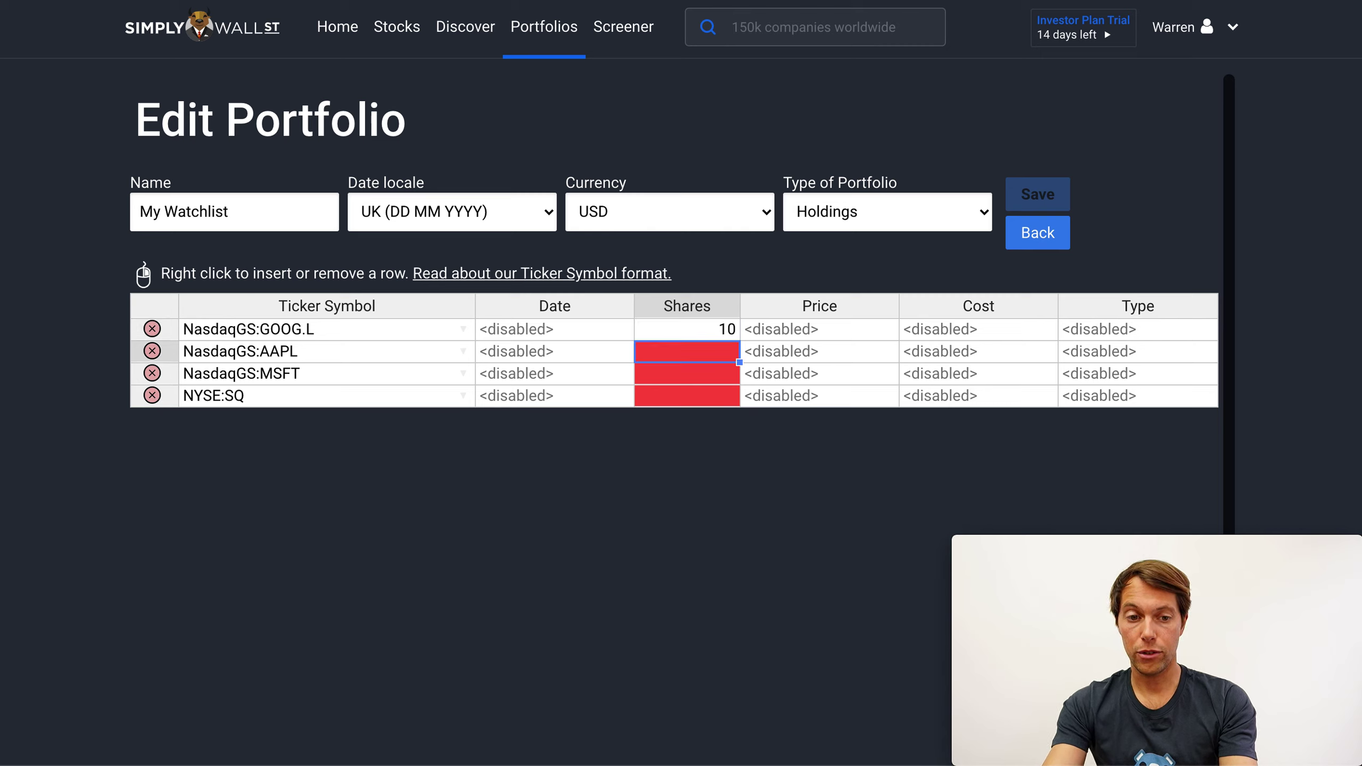
type("5")
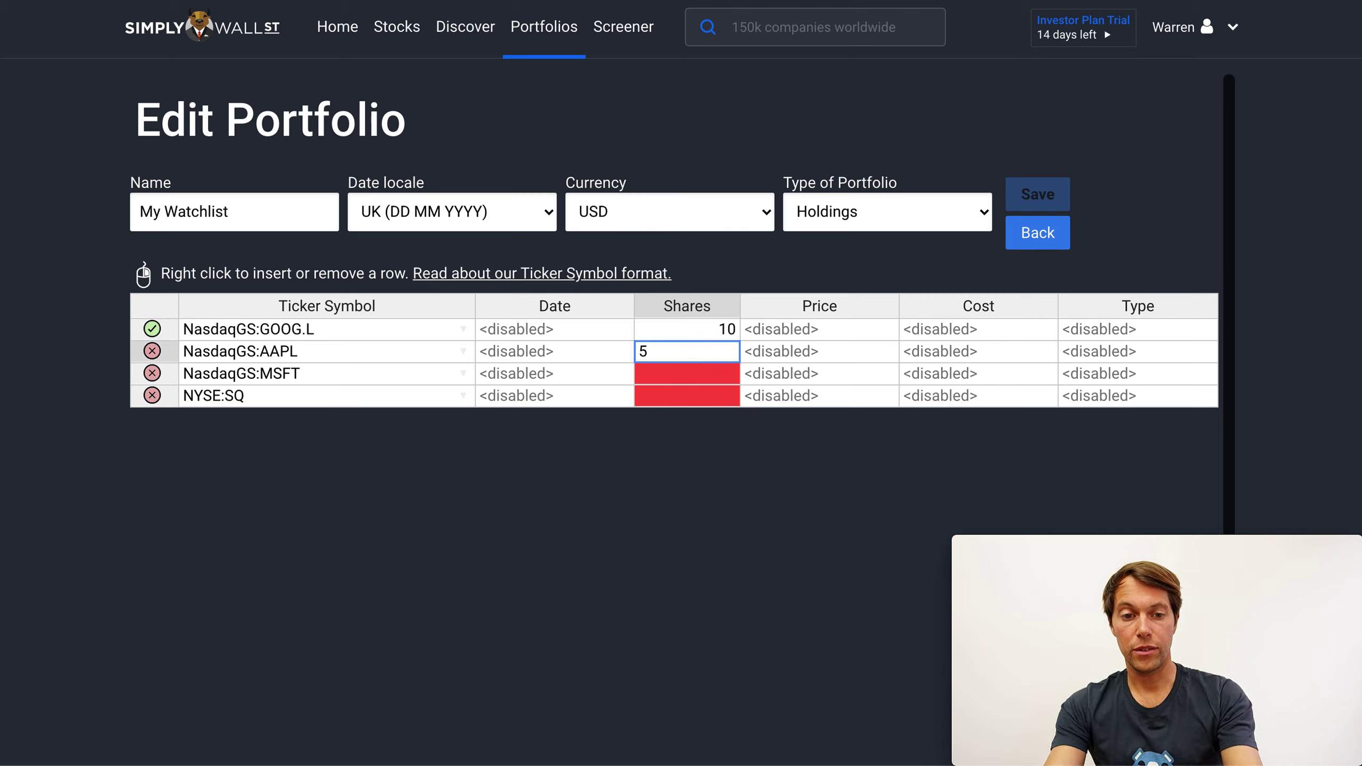
key("Return")
type("5")
key("Return")
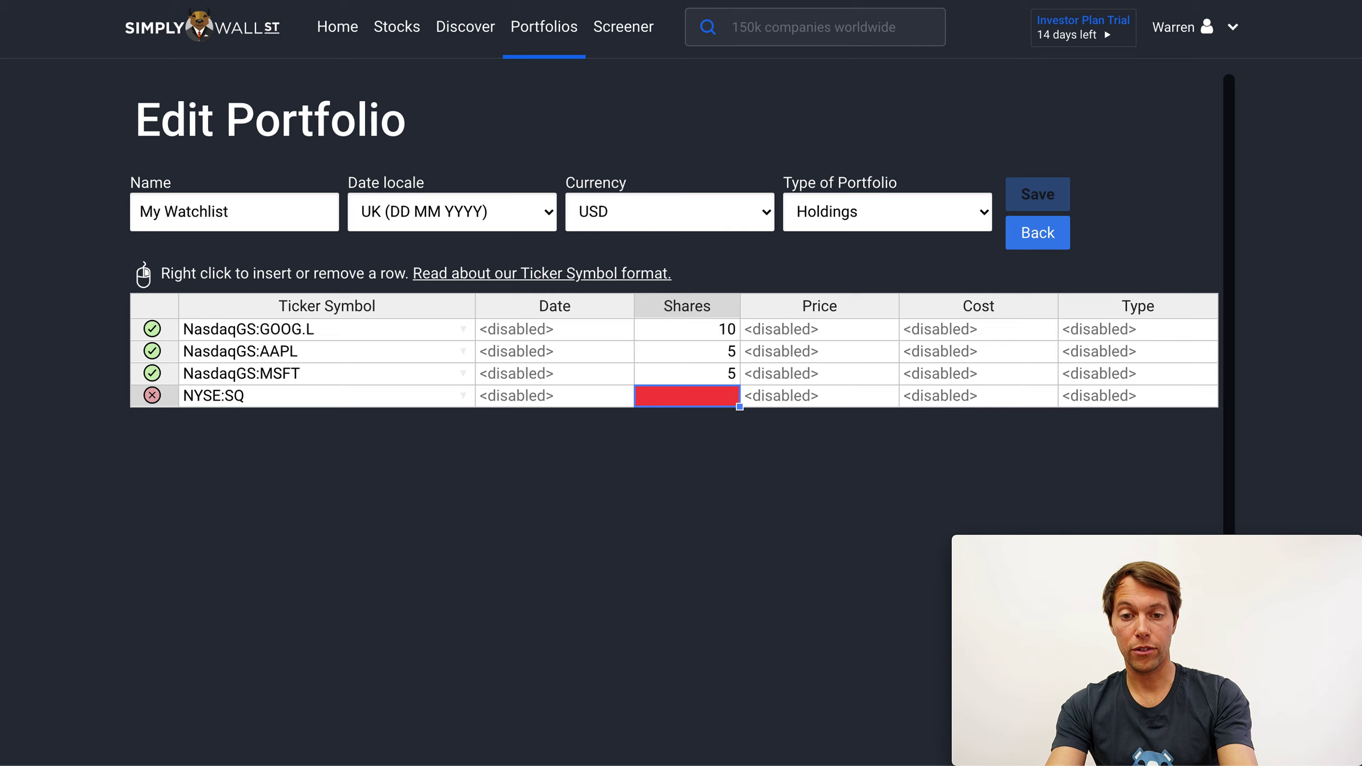
type("20")
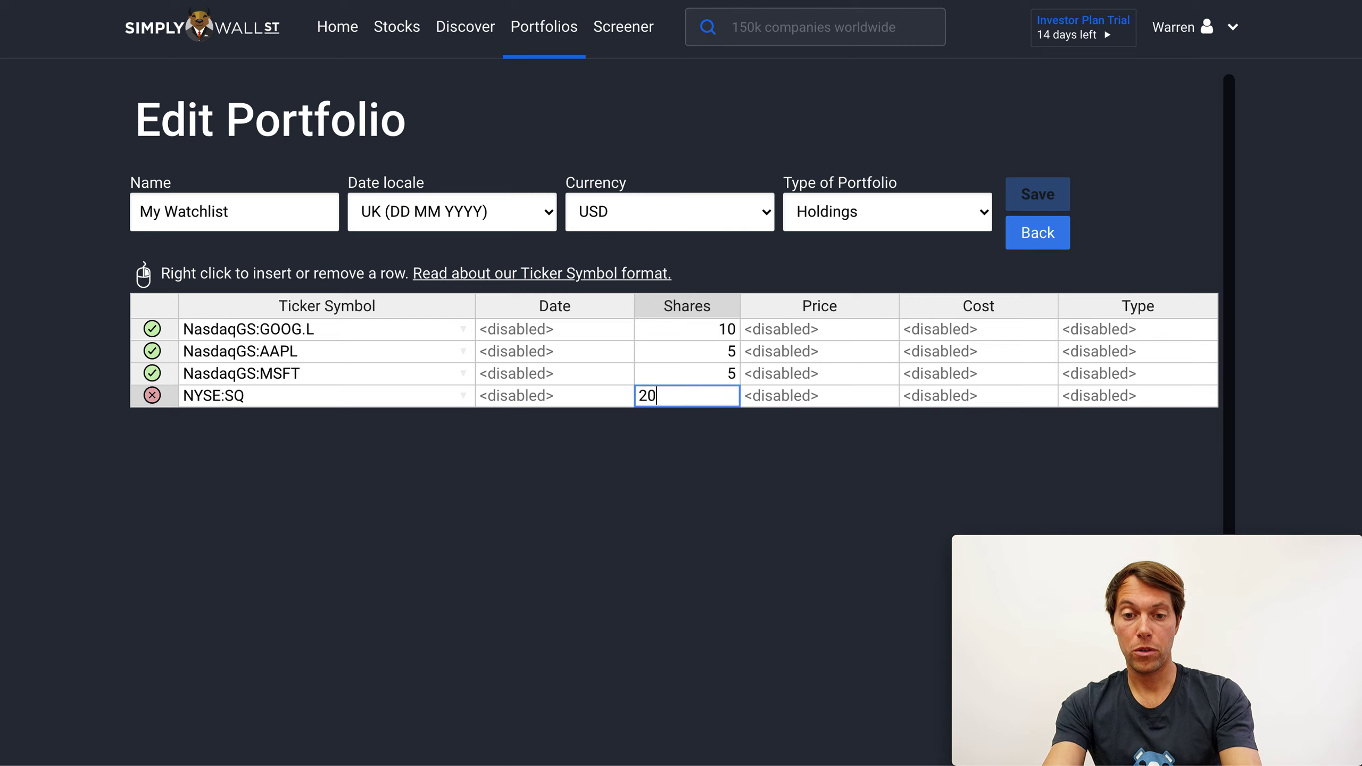
left_click(623, 566)
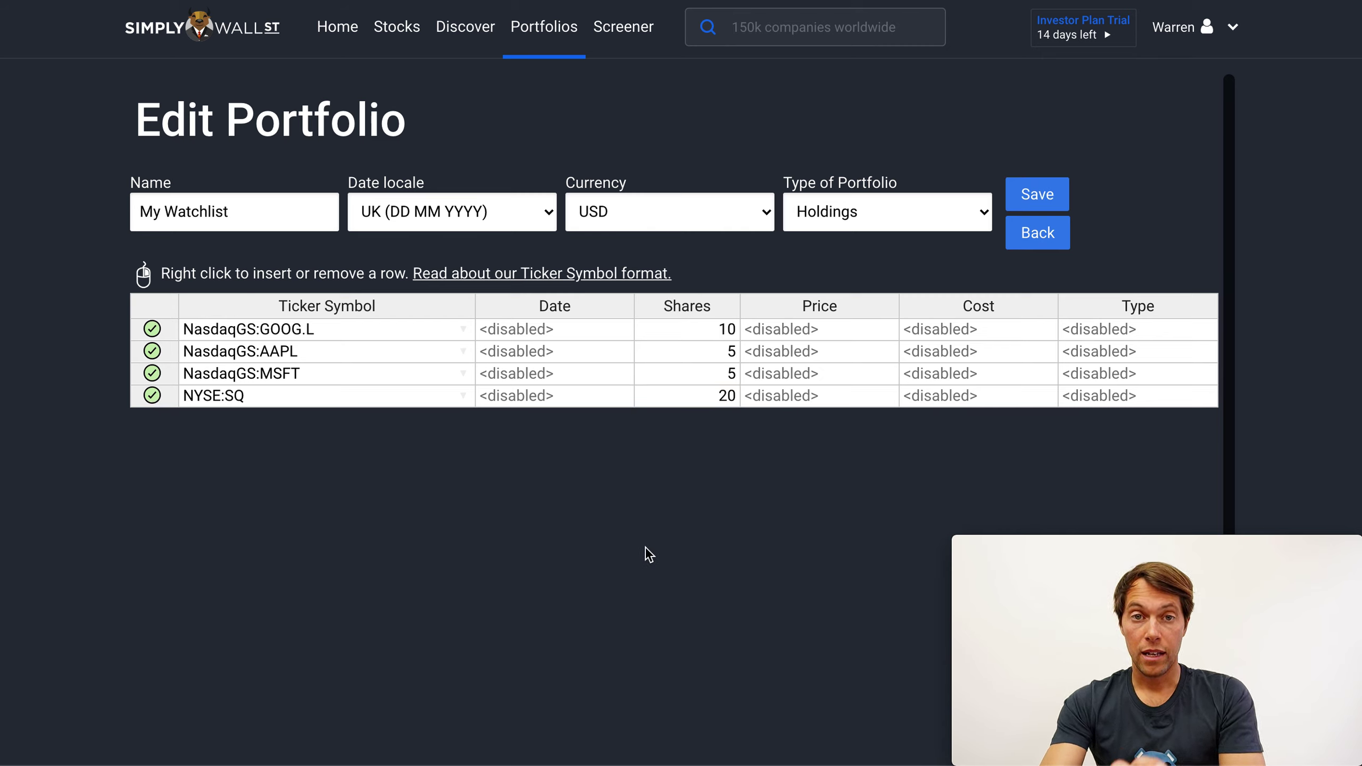
left_click(705, 327)
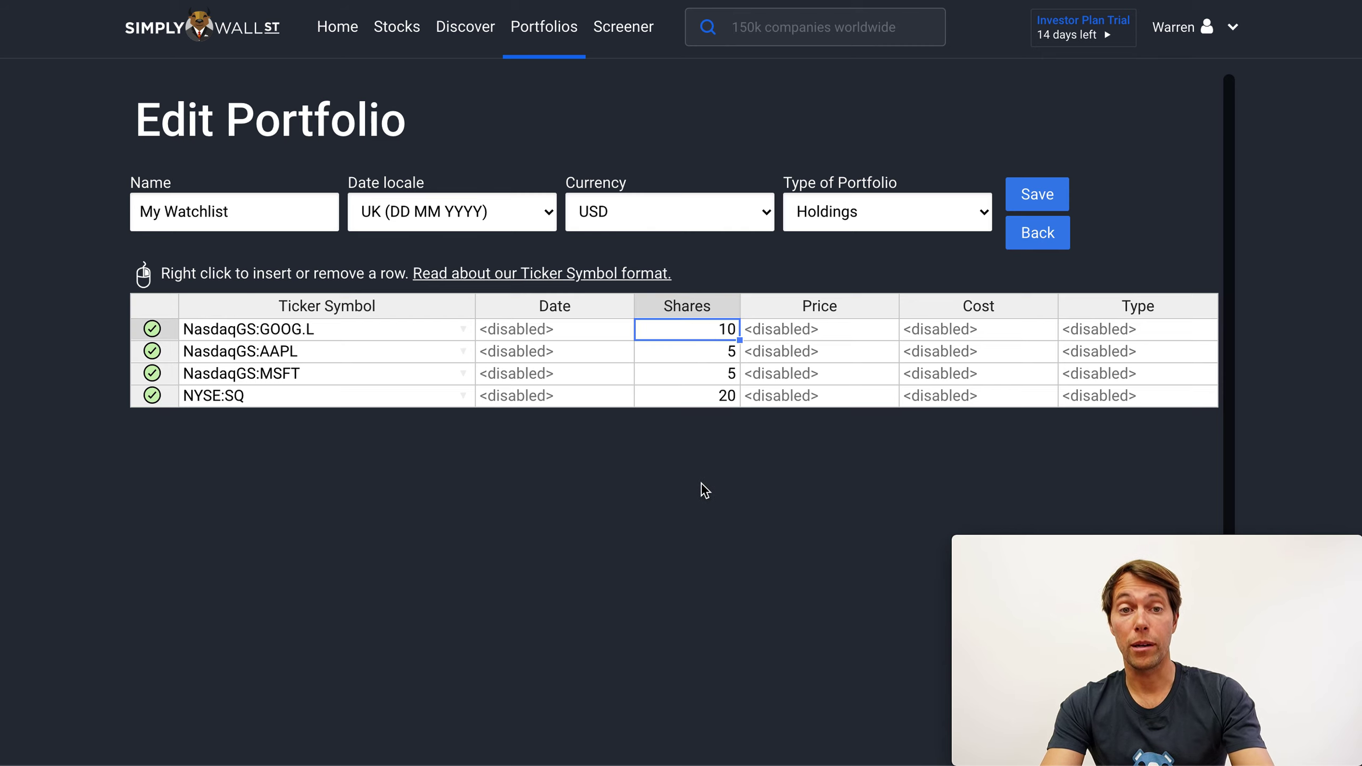
Set the NasdaqGS:GOOG.L share count to 10.5, save the portfolio changes and return to the portfolio report.
type("10.5")
left_click(698, 525)
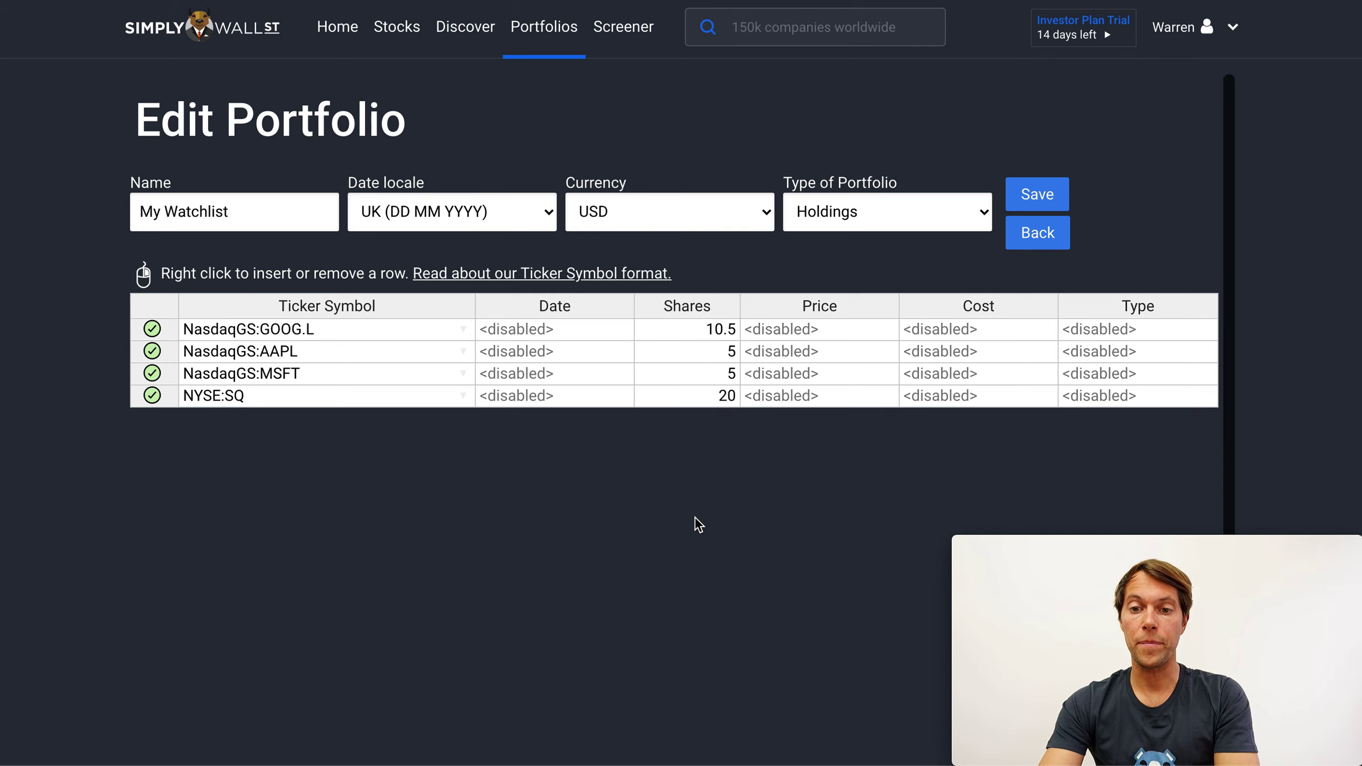
left_click(1043, 195)
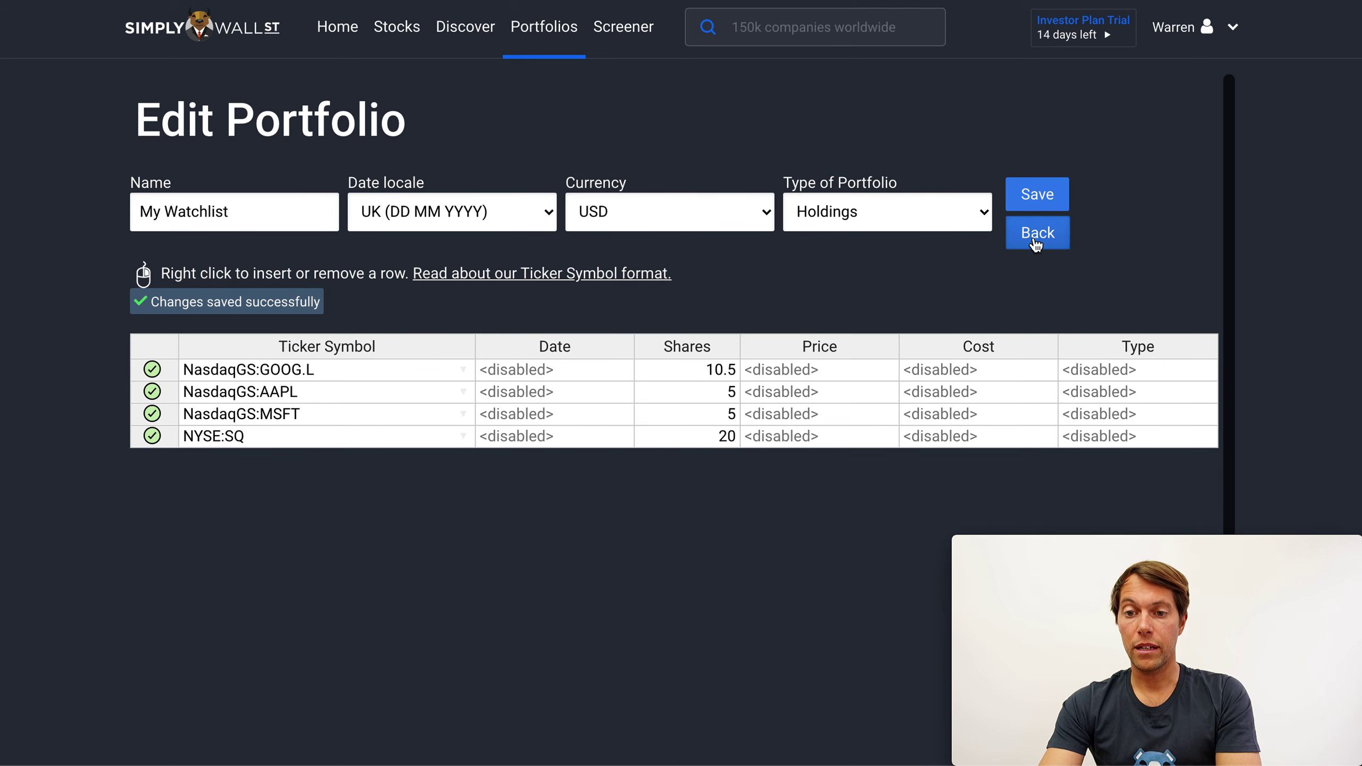
left_click(1036, 243)
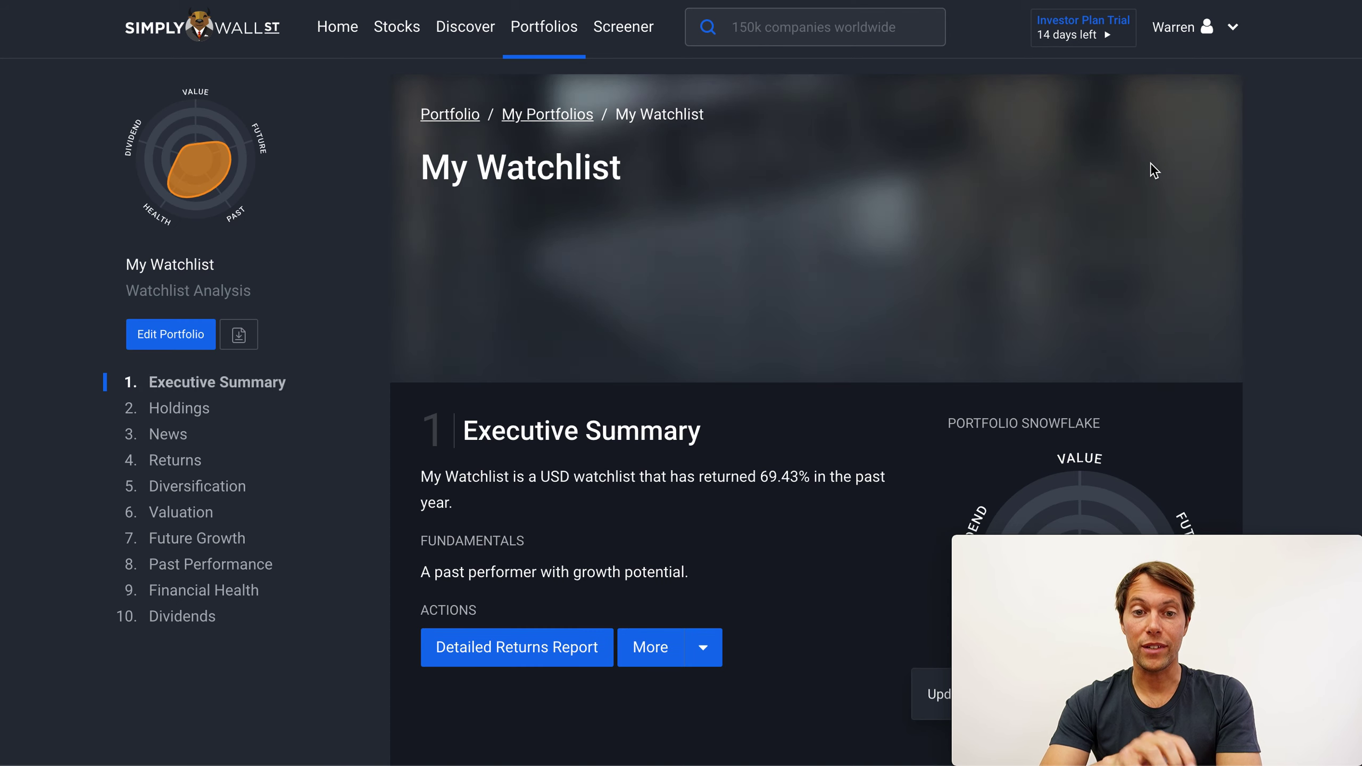
Rename the My Watchlist portfolio to My Portfolio in its settings, keeping USD as the currency, and save.
left_click(716, 650)
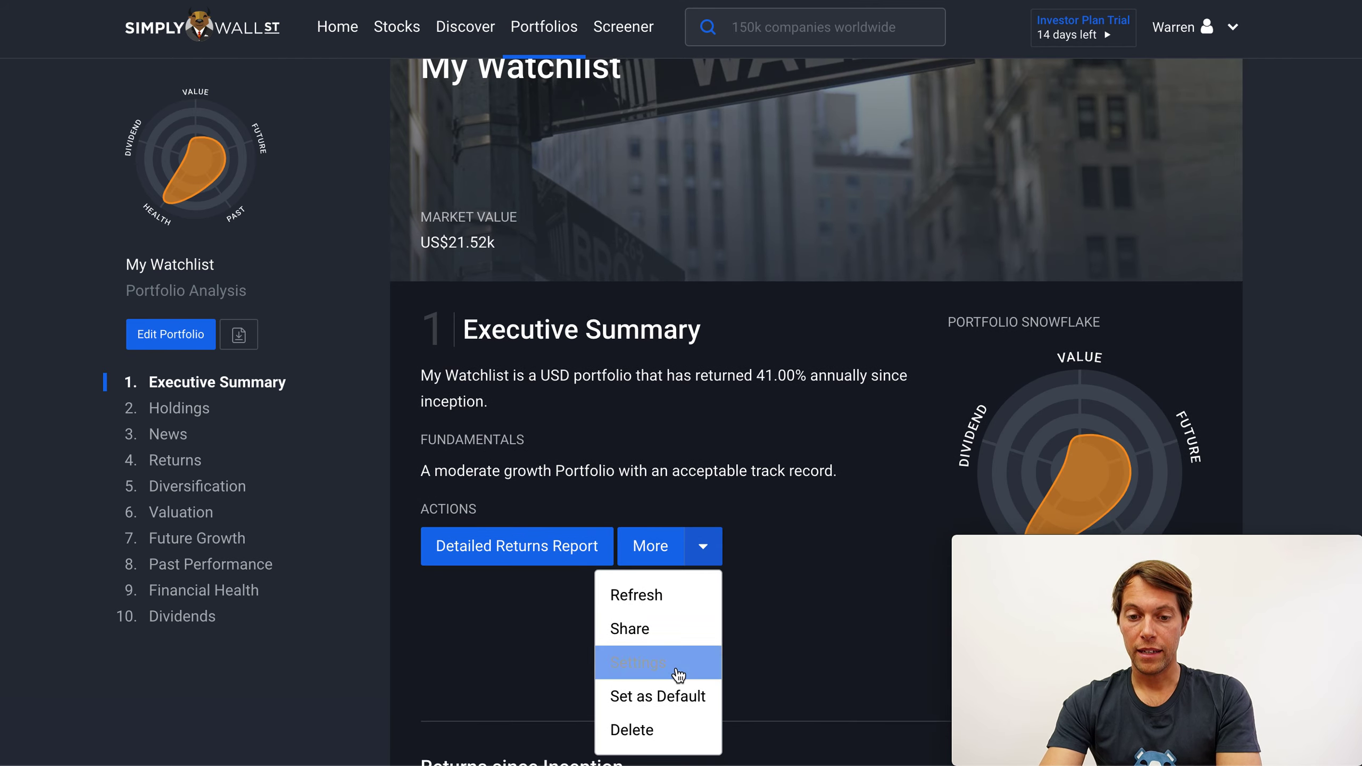
left_click(677, 667)
double_click(430, 332)
type("Portfolio")
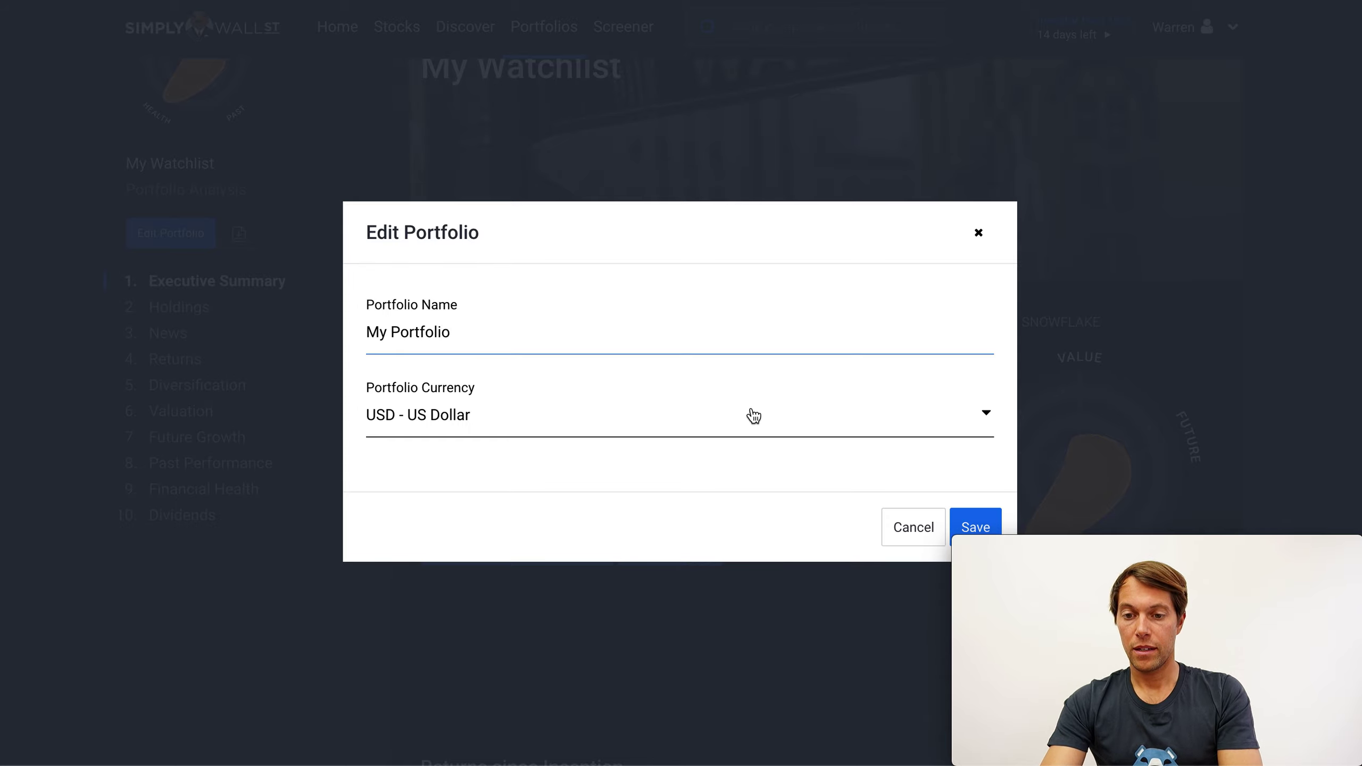
left_click(960, 519)
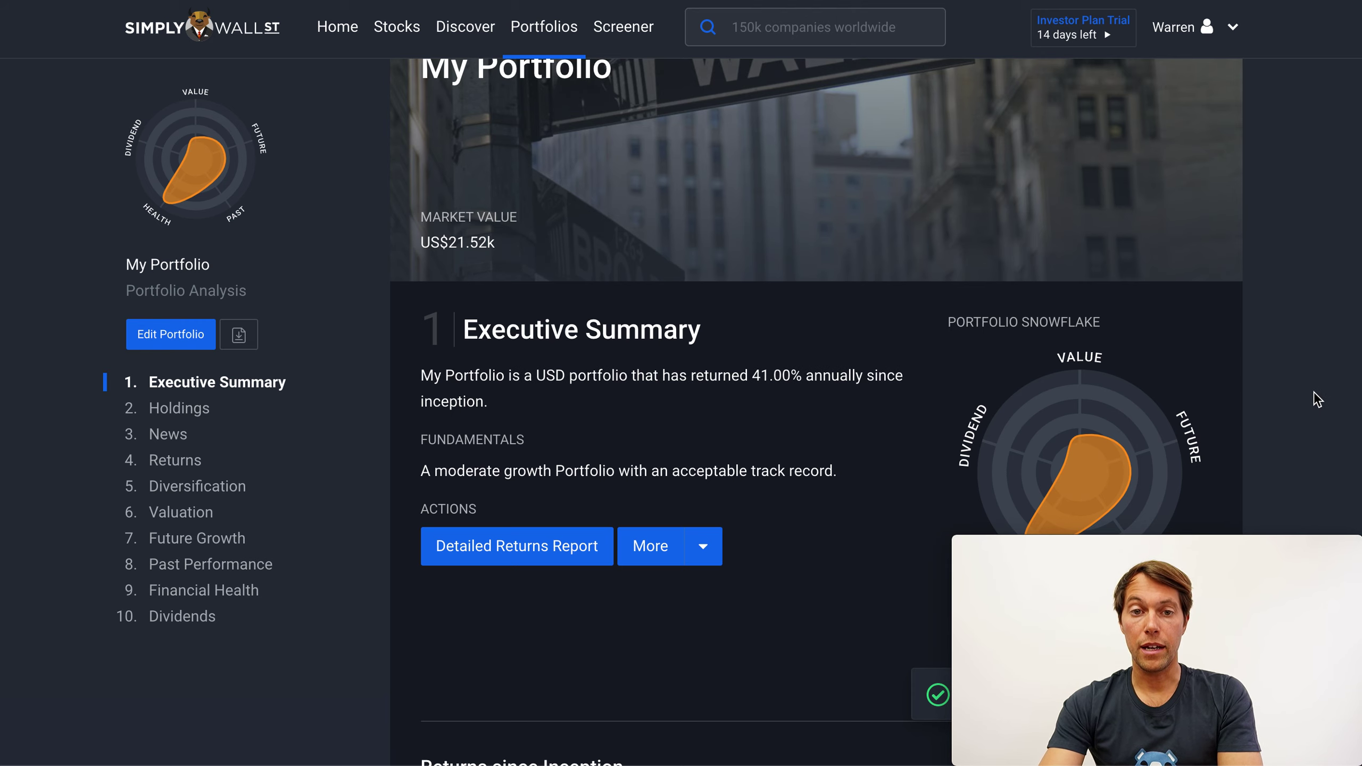
Examine the Executive Summary of My Portfolio, including the returns since inception and the individual snowflake scores.
scroll(1278, 377, "down", 1)
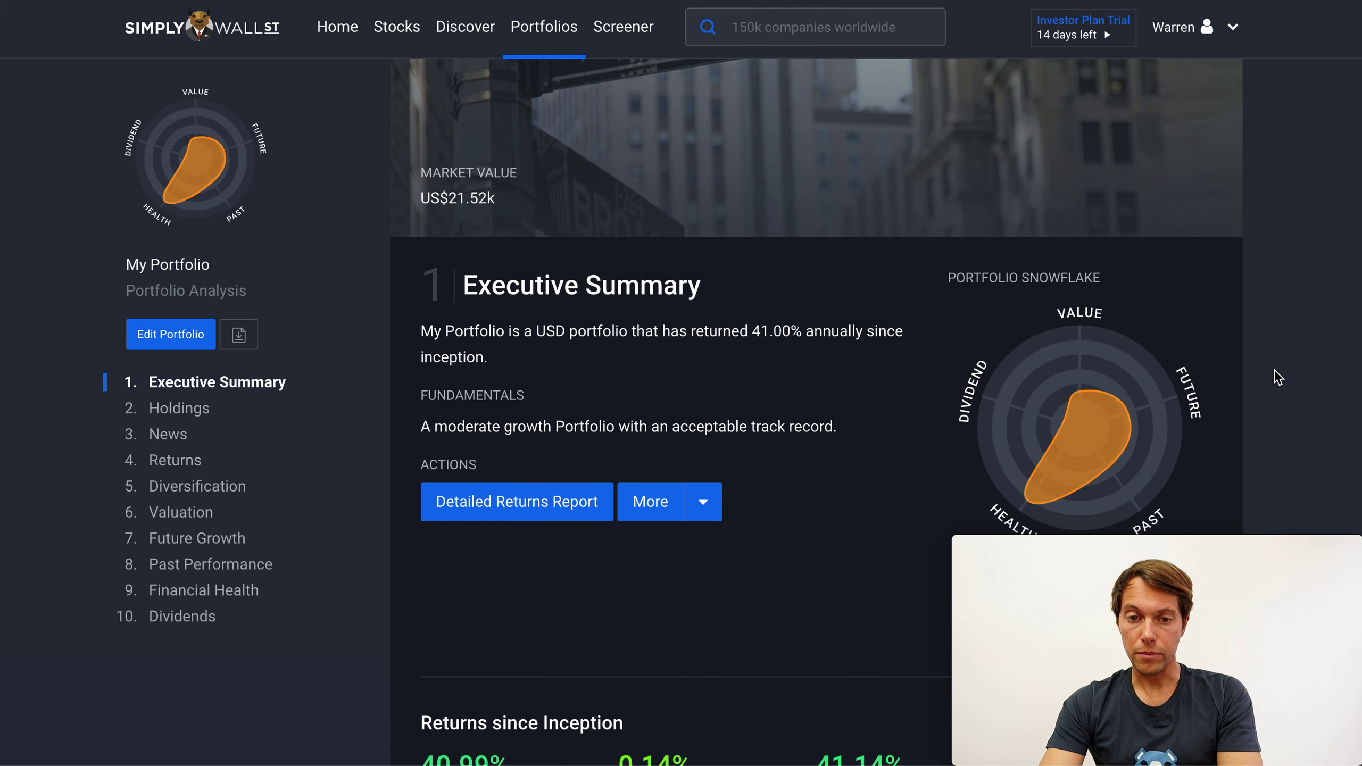
scroll(1278, 377, "down", 3)
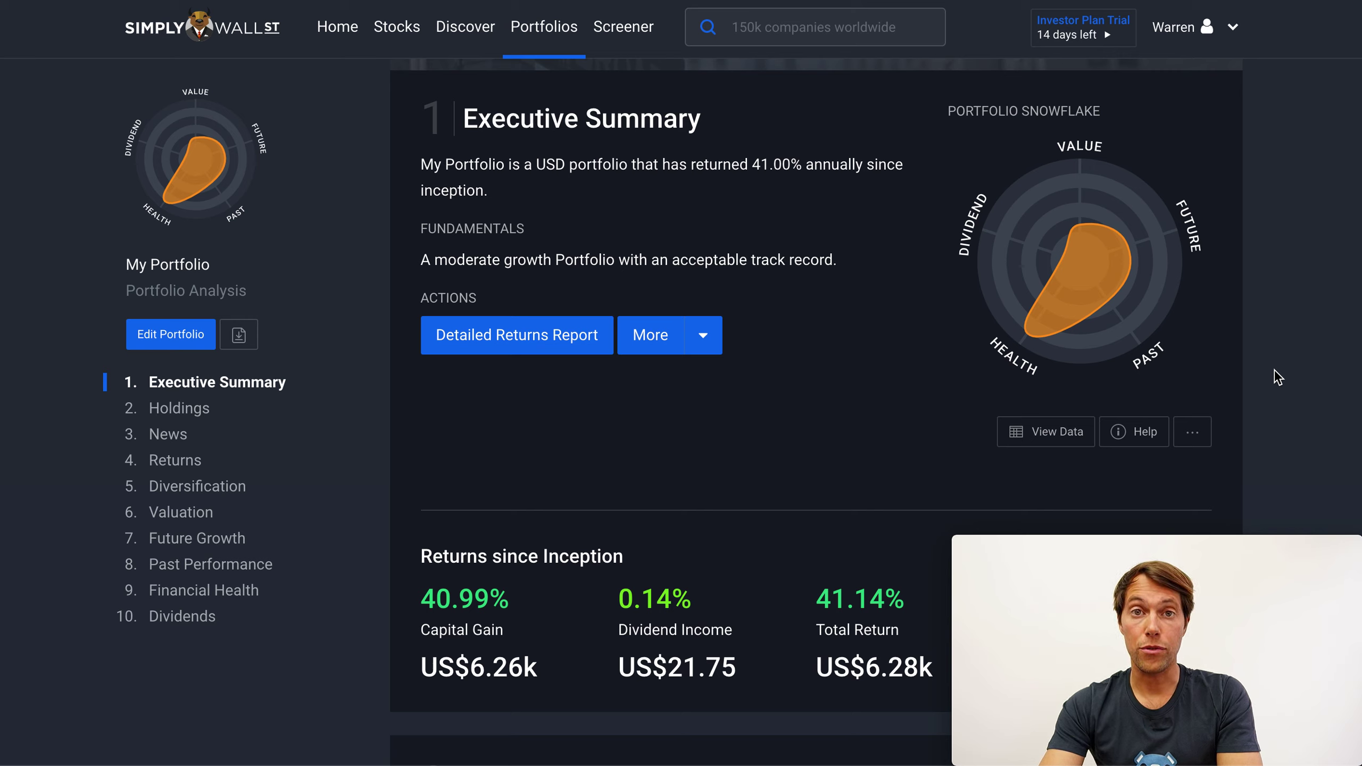
scroll(1278, 377, "down", 1)
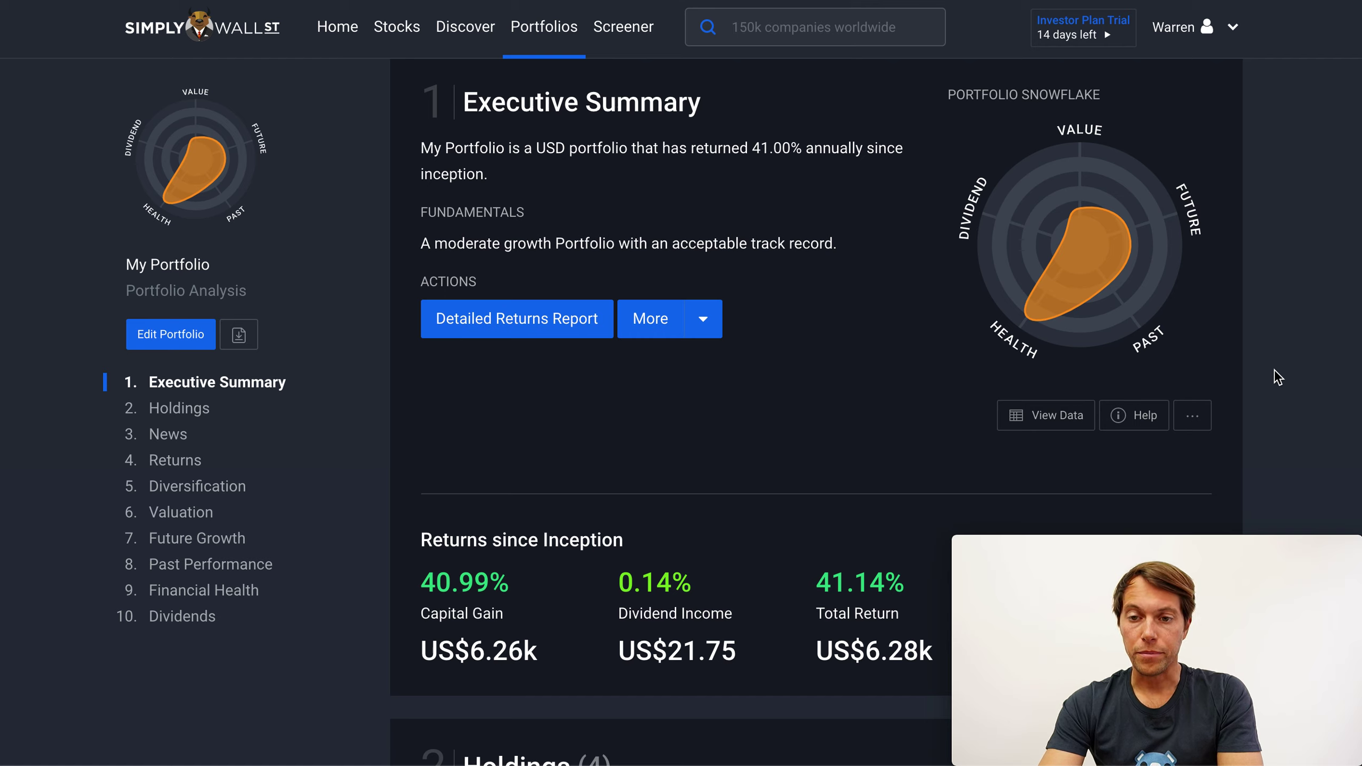
mouse_move(1089, 303)
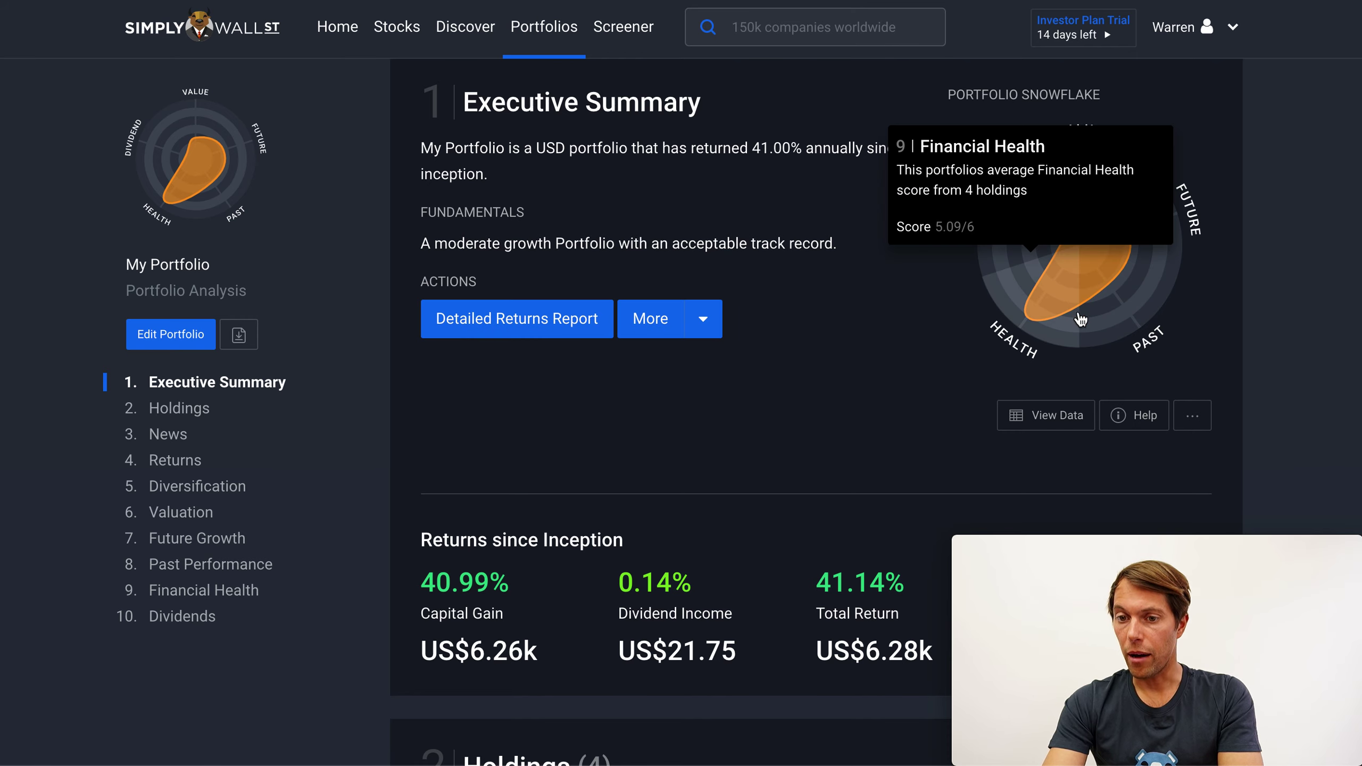
mouse_move(1034, 236)
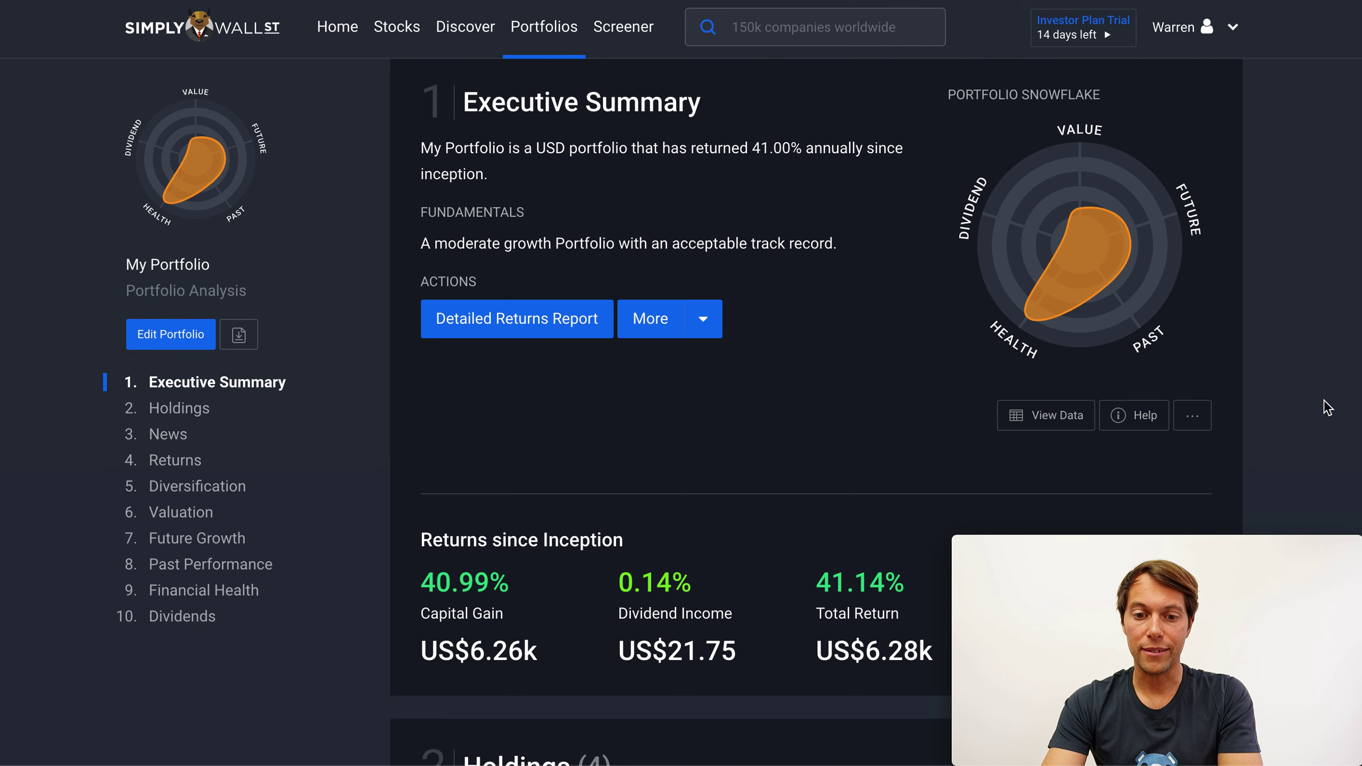
Sort the companies in the Holdings section by Market Value.
scroll(1327, 408, "down", 7)
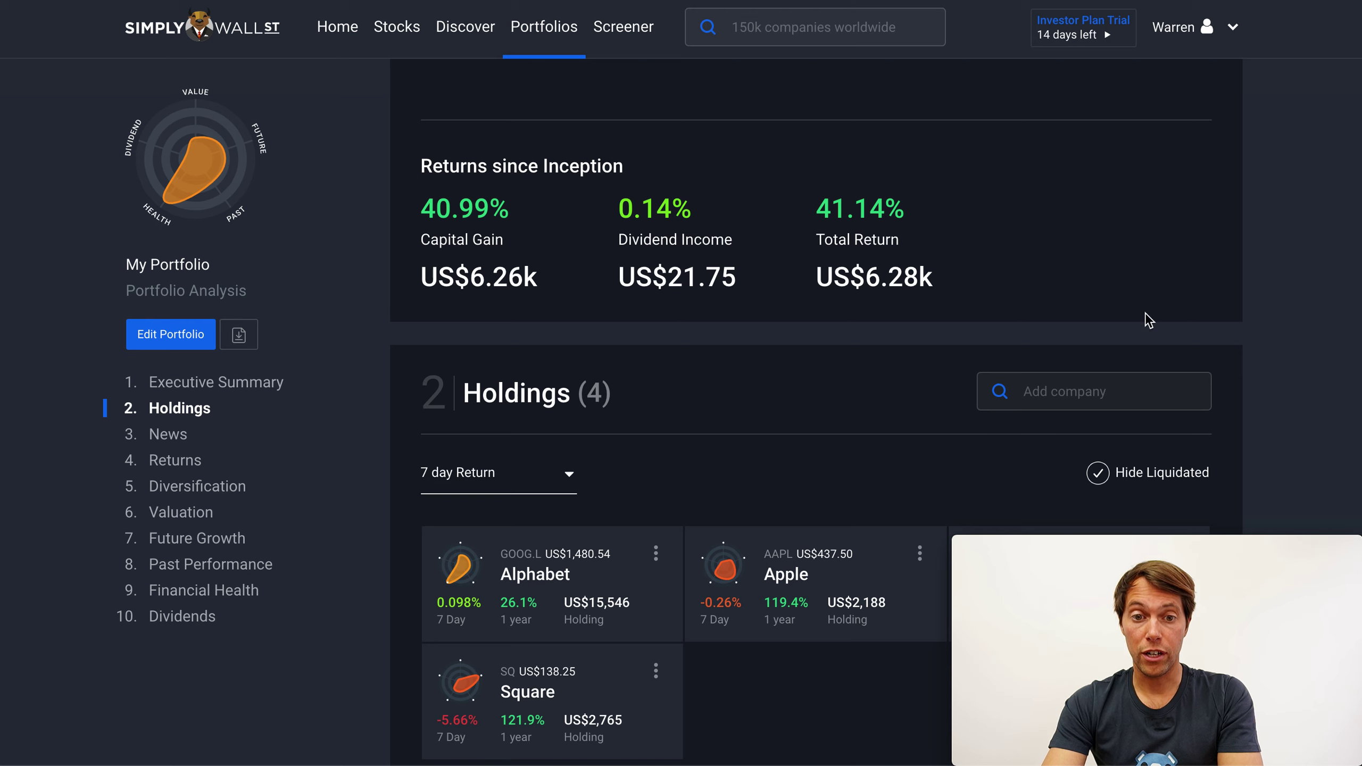
scroll(1269, 460, "down", 2)
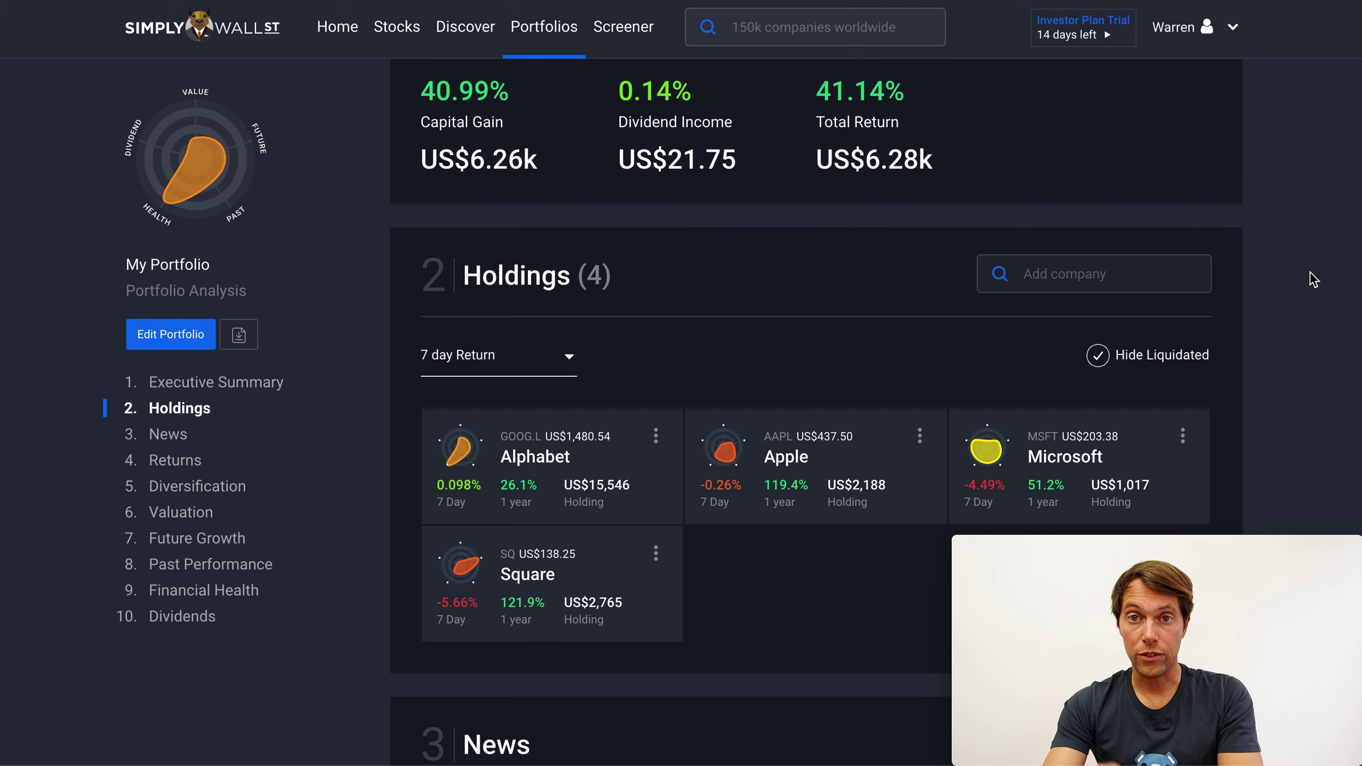
scroll(1314, 279, "down", 3)
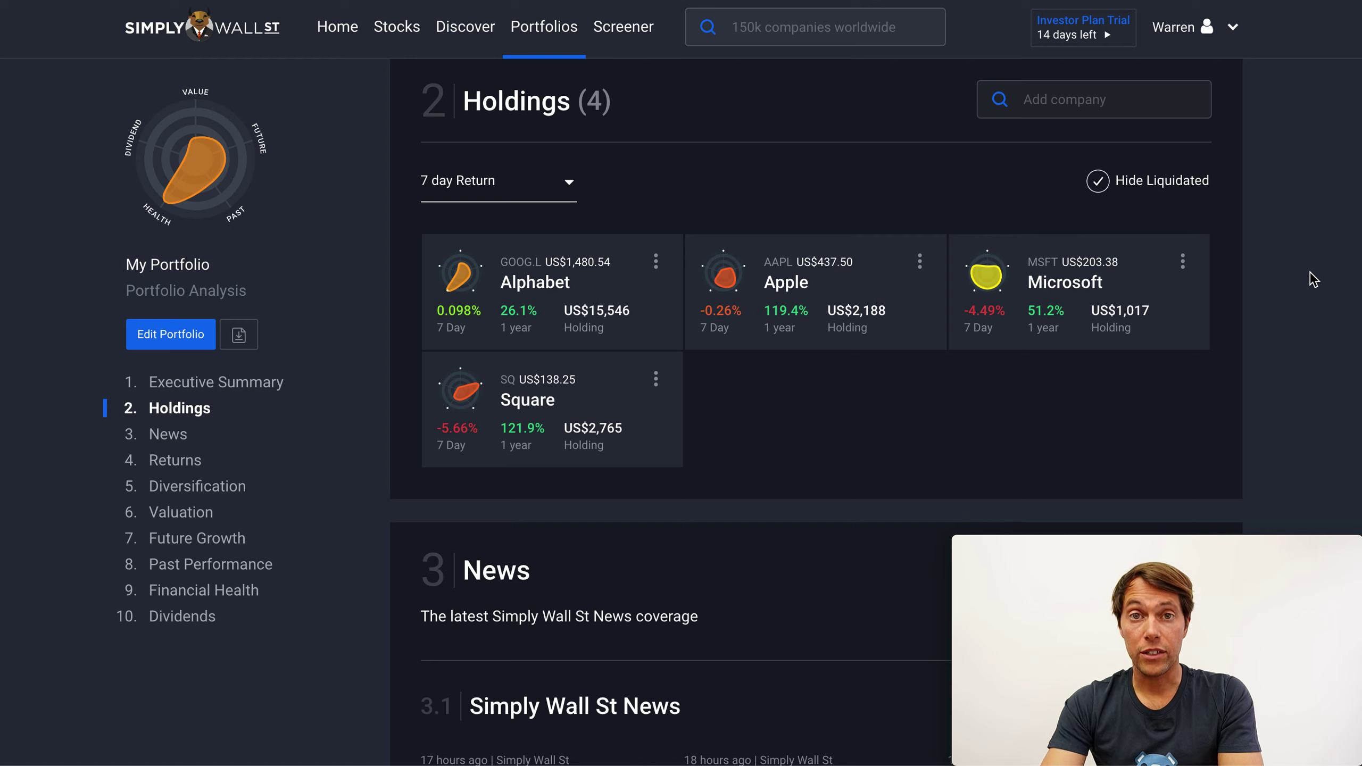
left_click(568, 182)
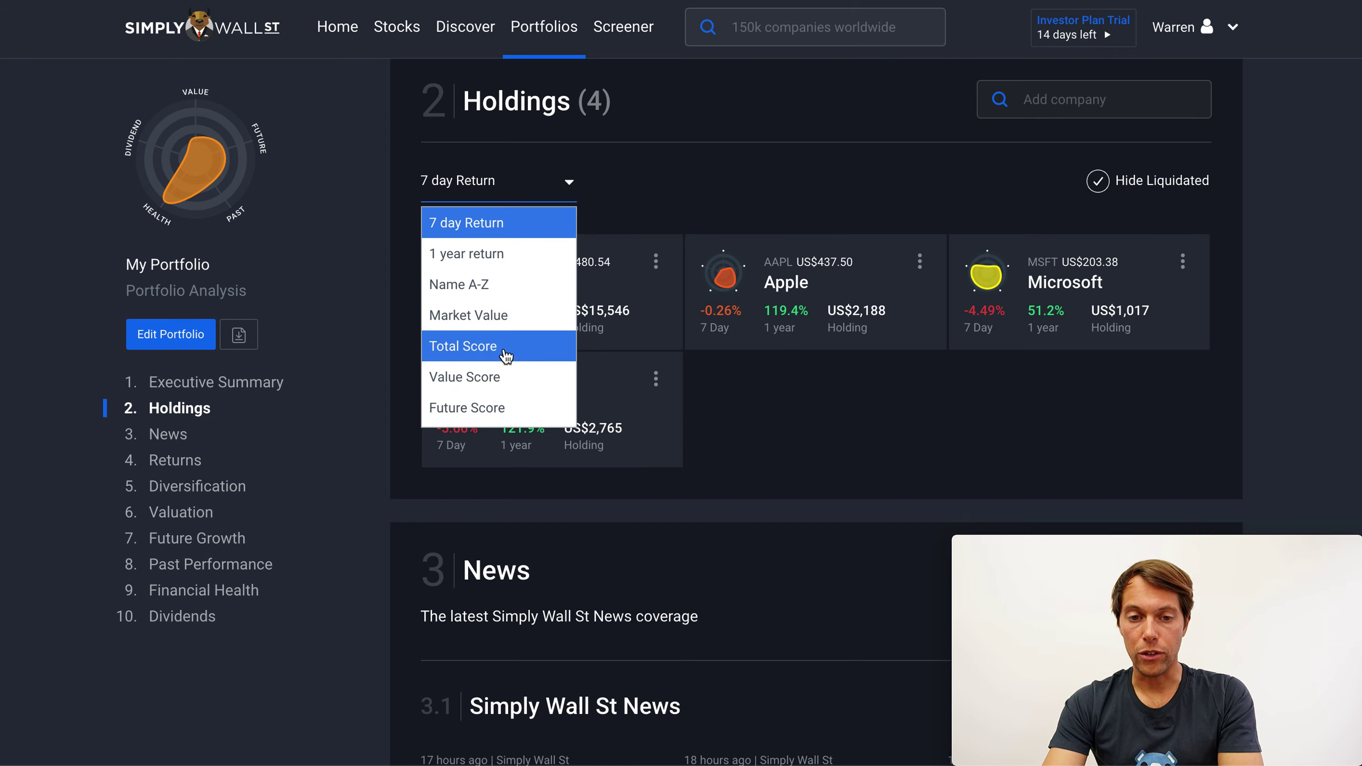
left_click(491, 319)
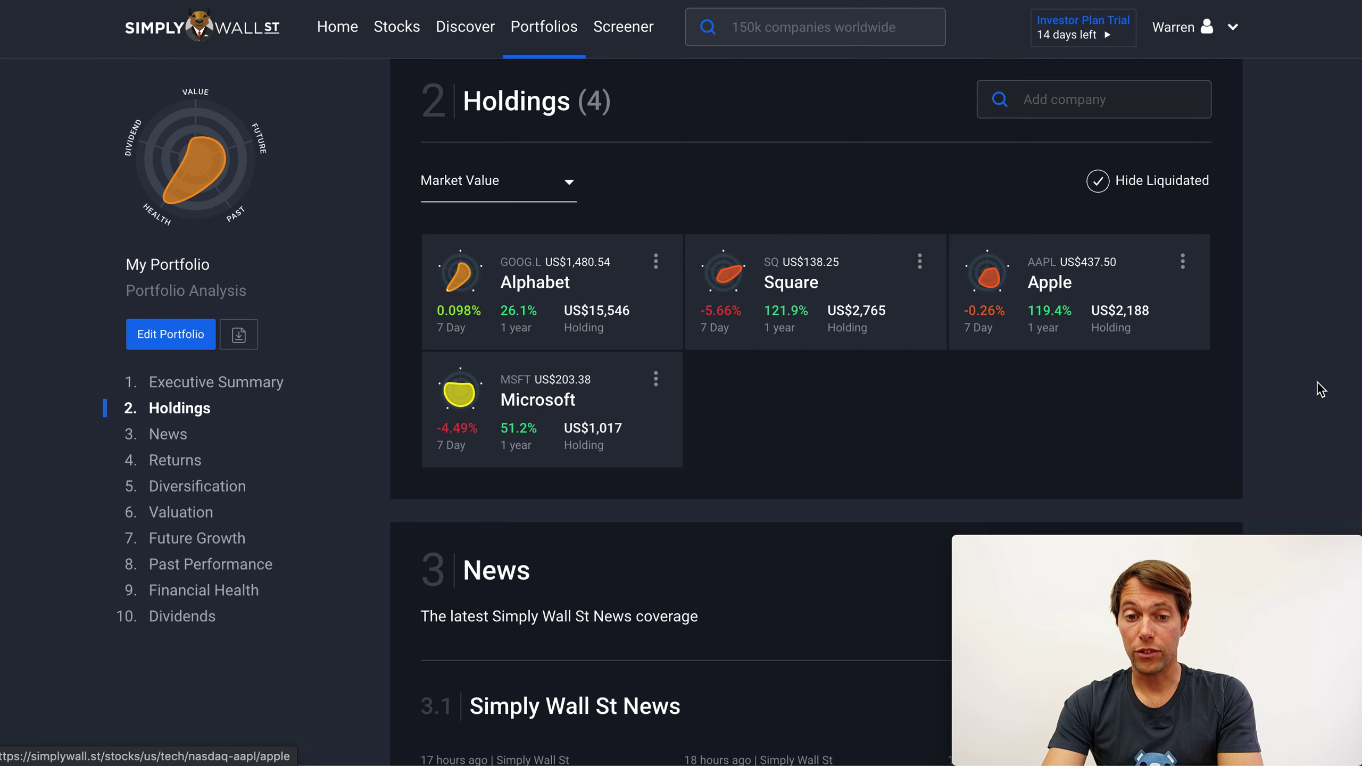
Review the portfolio's News section and the Portfolio Volatility vs Market chart under Returns.
scroll(1318, 416, "down", 1)
scroll(1318, 416, "down", 8)
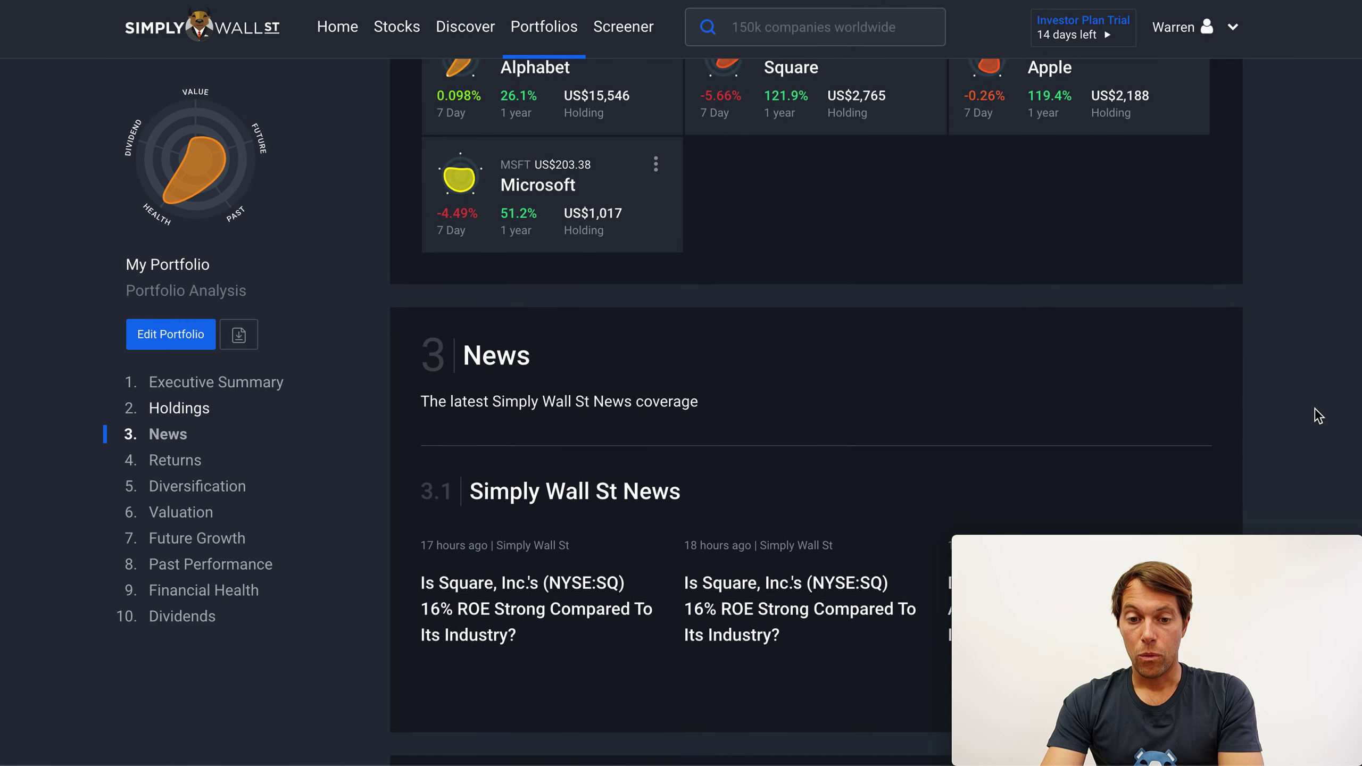
scroll(1318, 416, "down", 1)
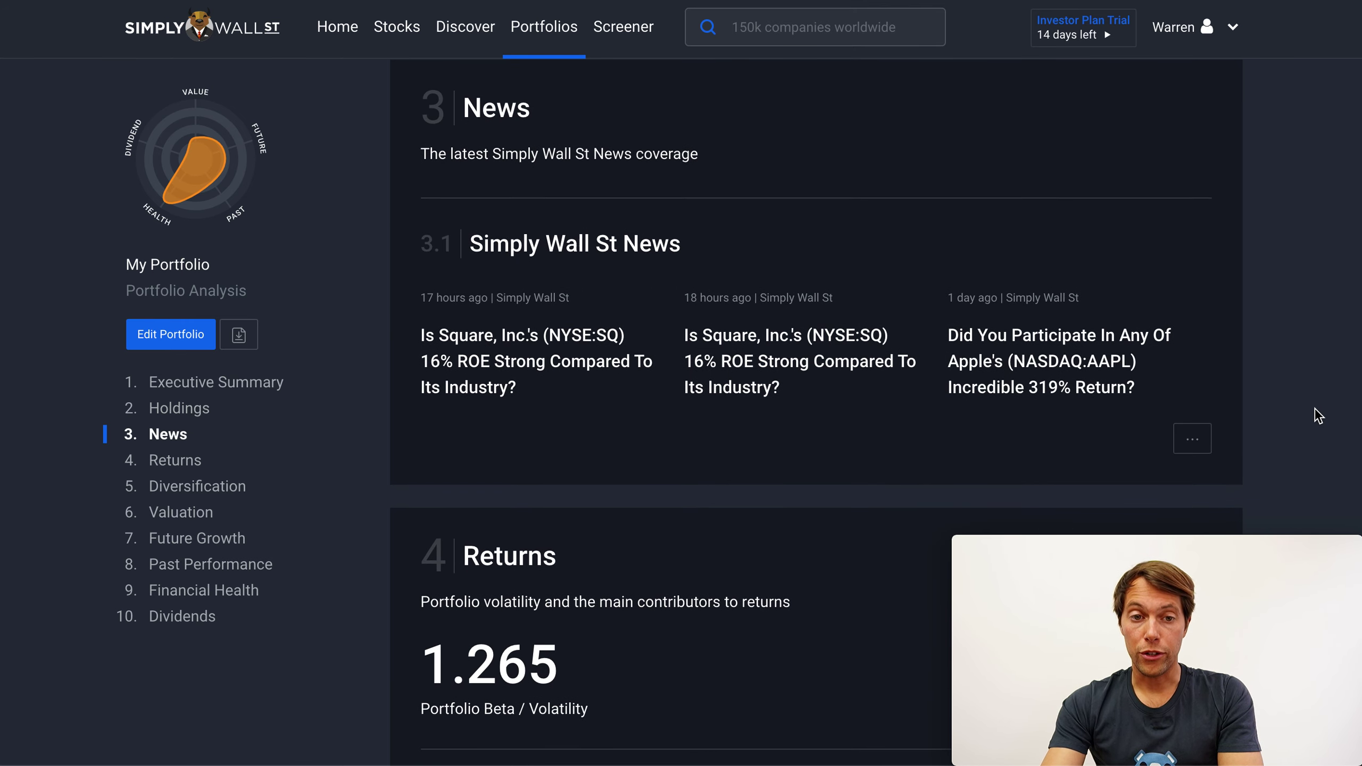
scroll(1317, 416, "down", 4)
scroll(1318, 416, "down", 4)
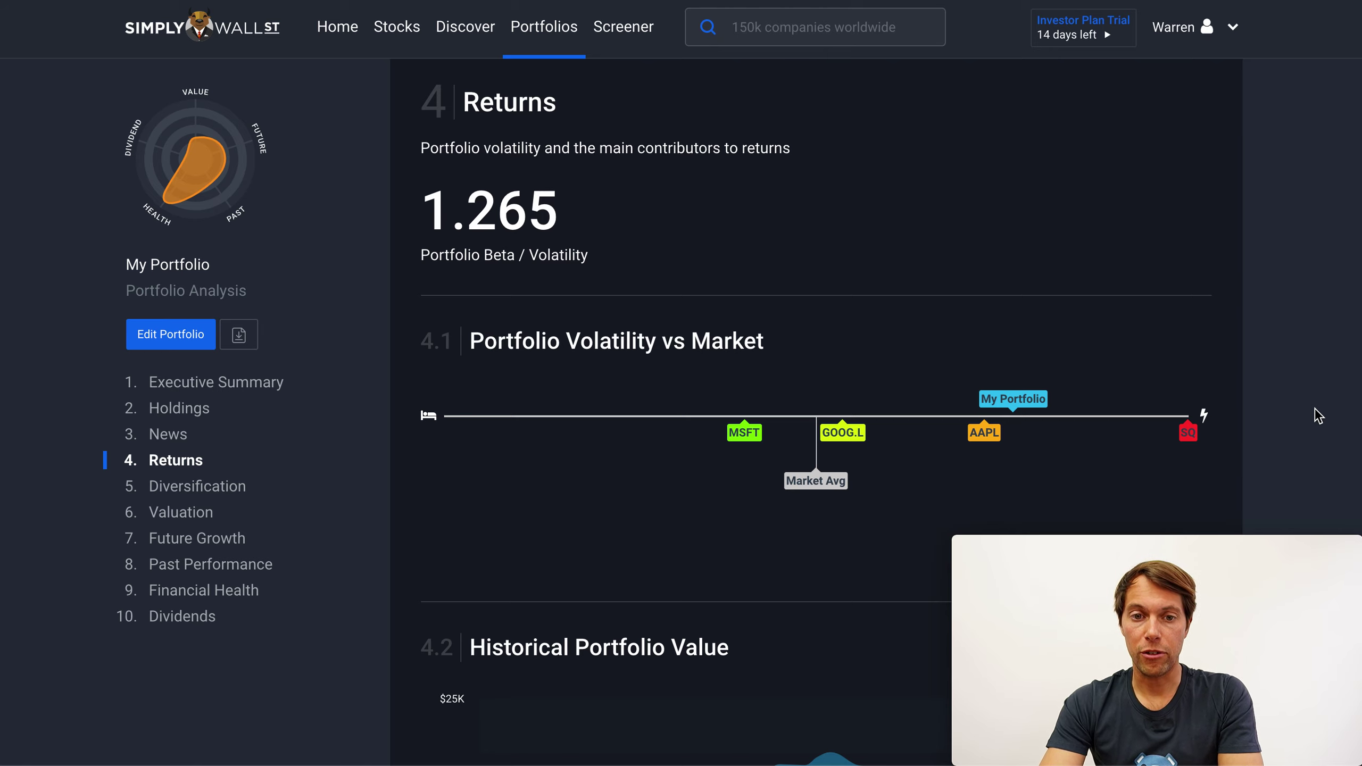
scroll(1318, 416, "down", 1)
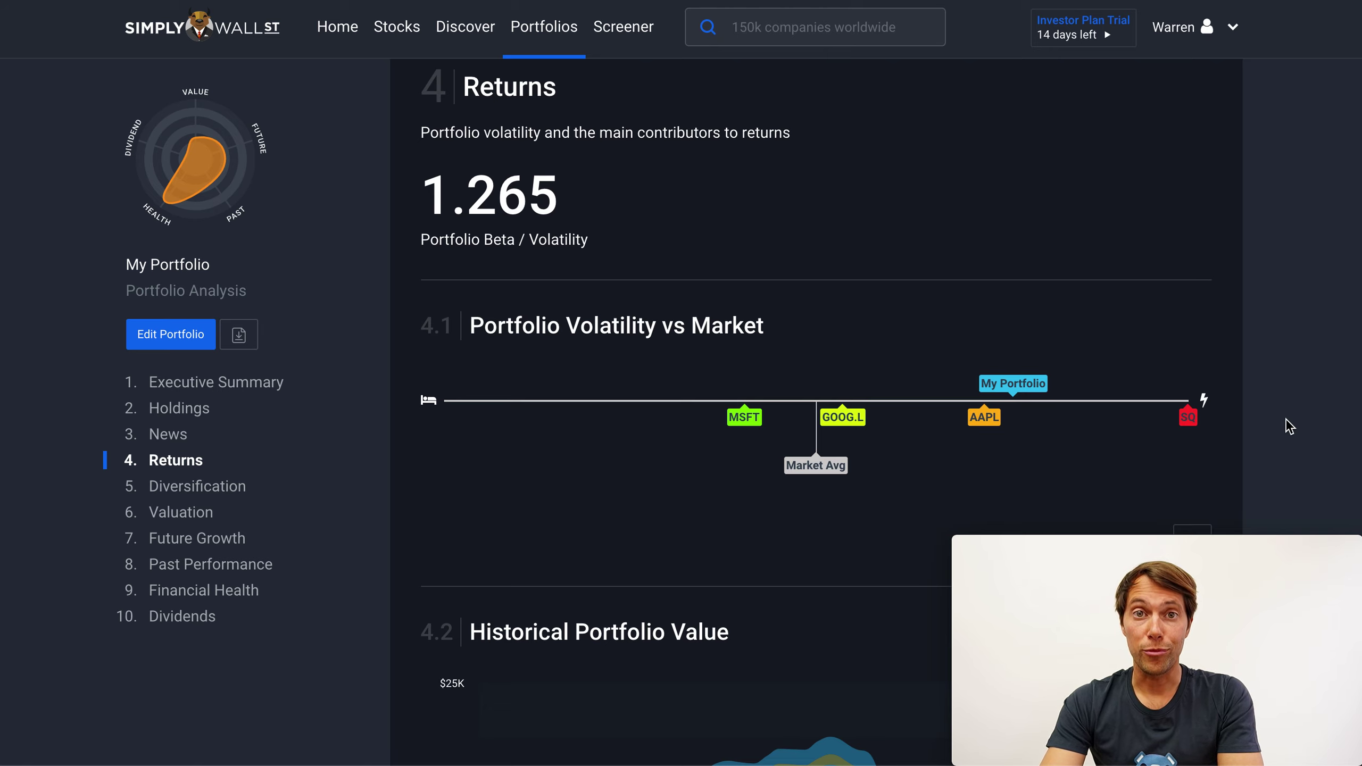
Examine the Historical Portfolio Value chart, toggling the NasdaqGS:GOOG.L series off and back on.
scroll(1286, 420, "down", 6)
scroll(1286, 419, "down", 4)
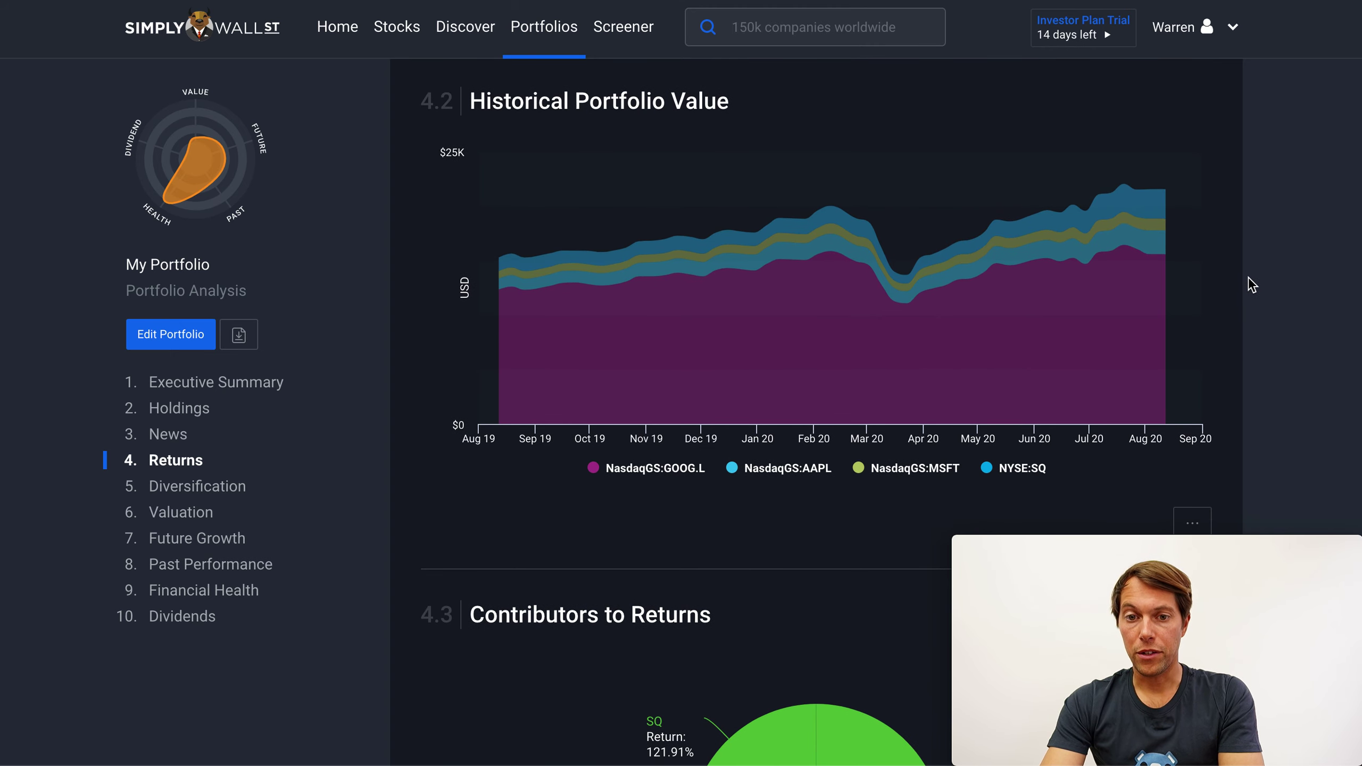
mouse_move(1172, 215)
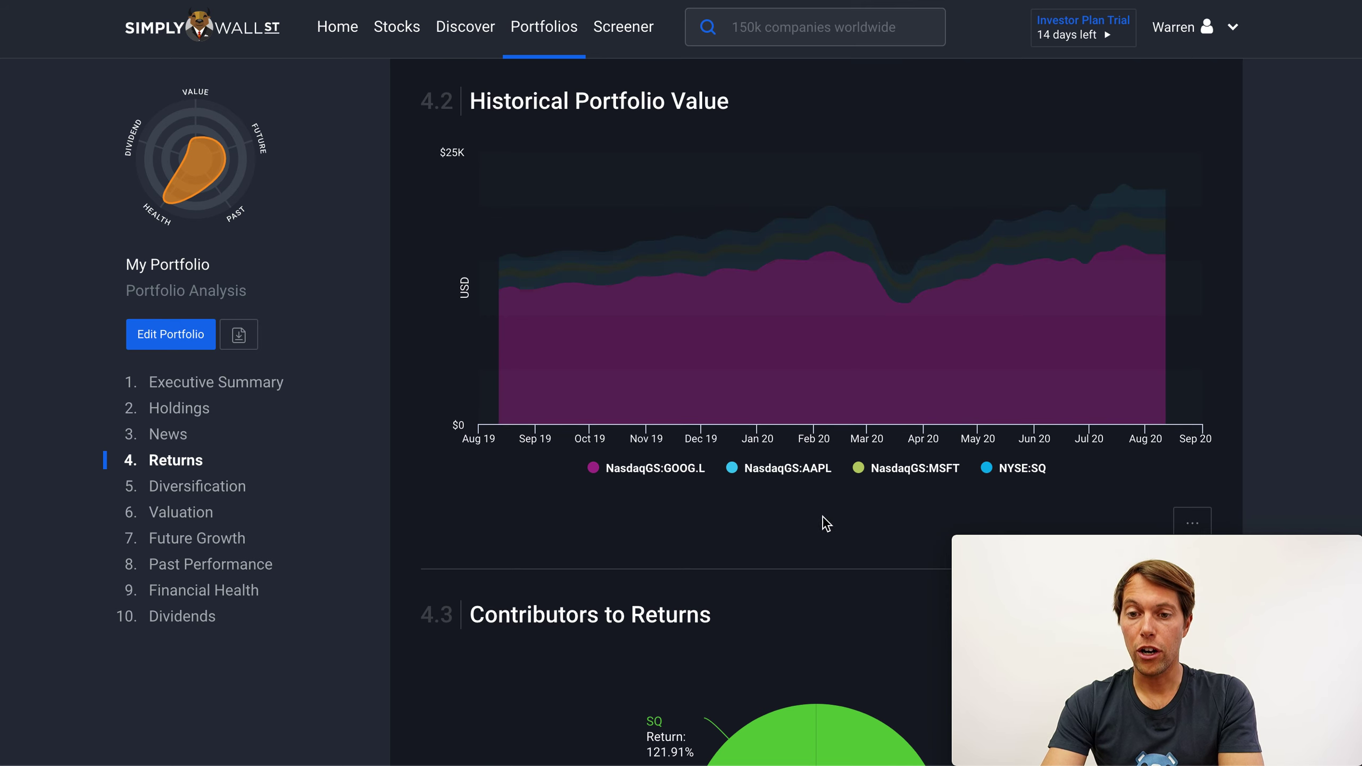
left_click(656, 470)
left_click(661, 472)
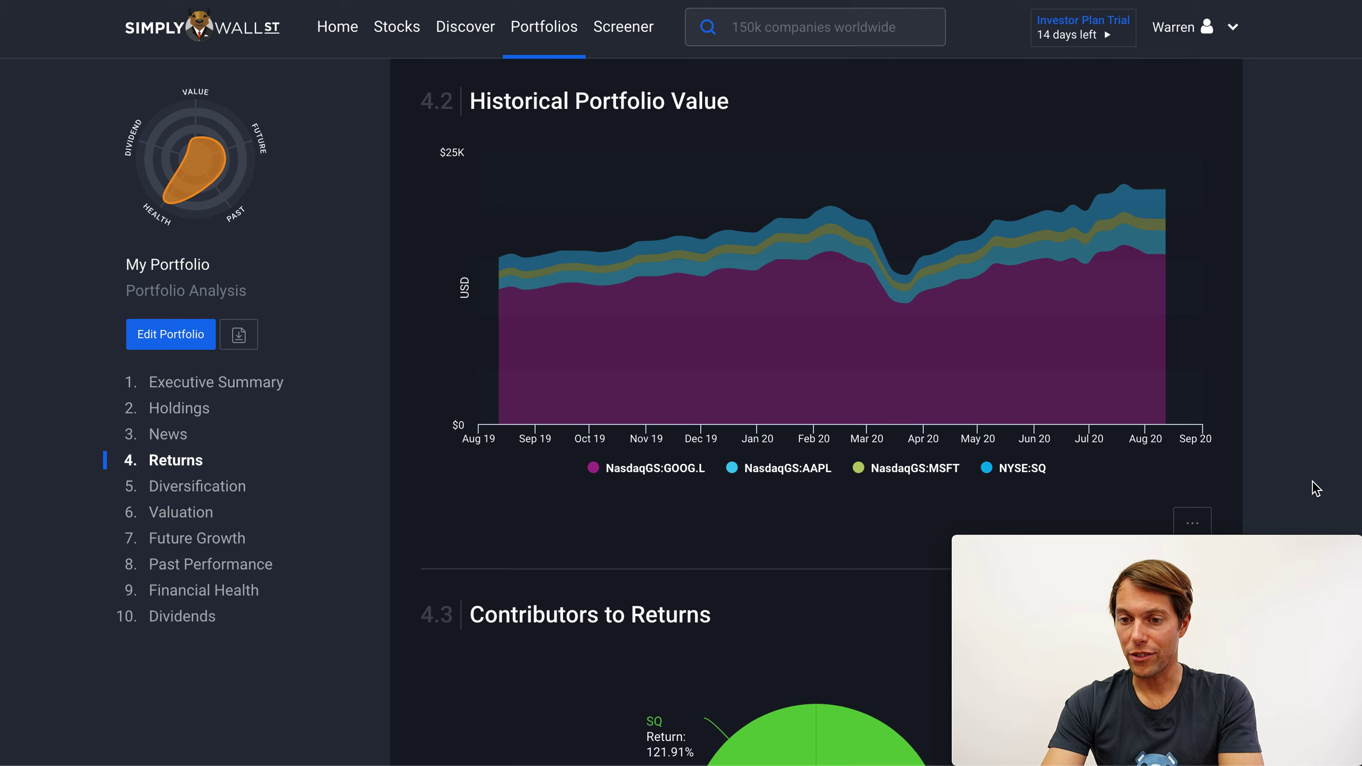
Inspect the Contributors to Returns chart and the portfolio's diversification by company and across industries.
scroll(1317, 489, "down", 8)
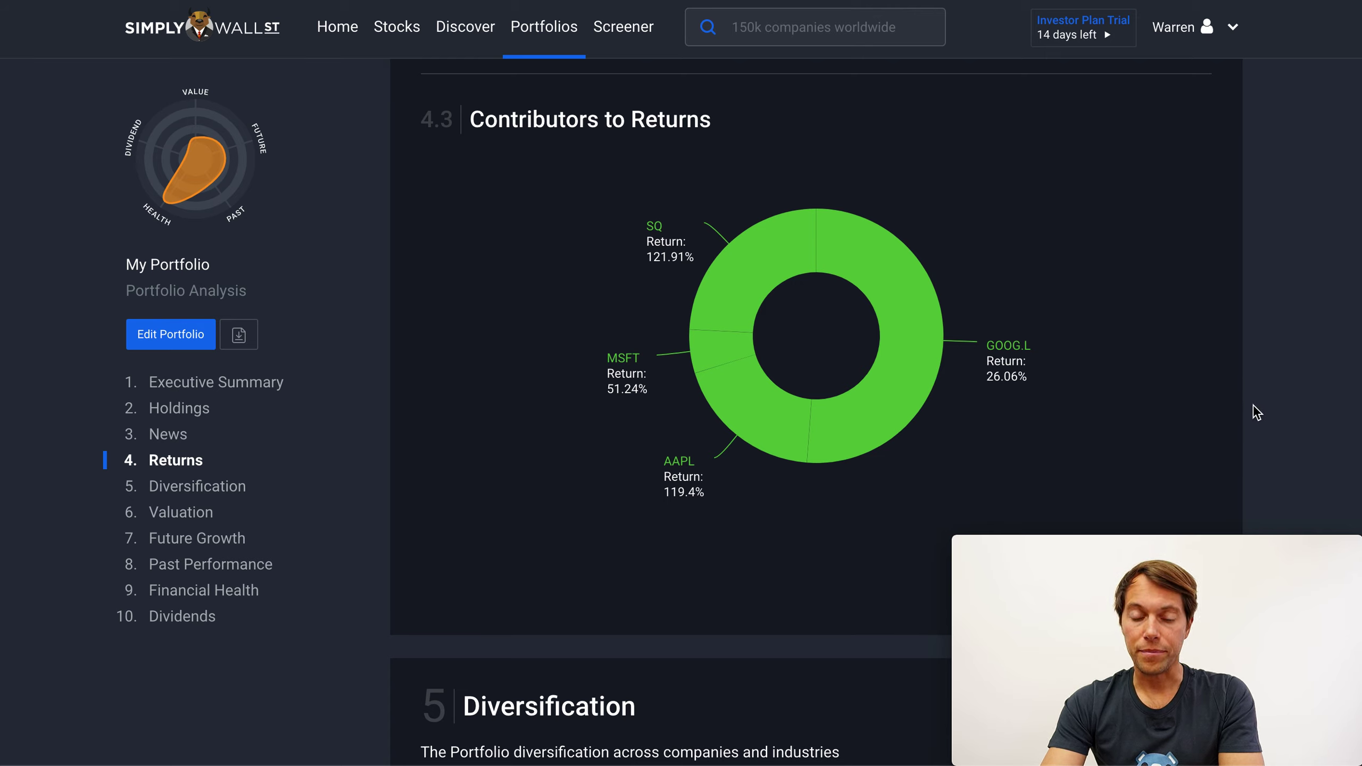
mouse_move(730, 342)
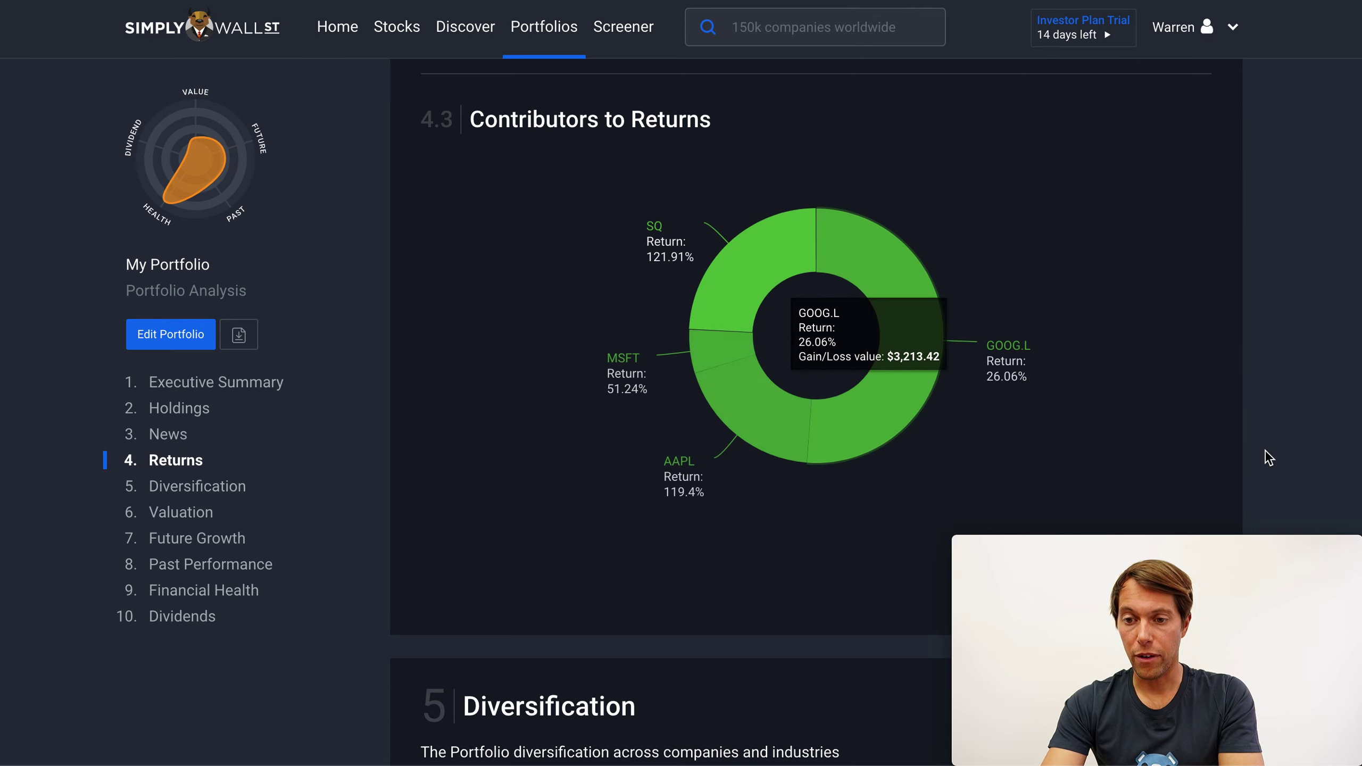
scroll(1274, 464, "down", 6)
scroll(1280, 464, "down", 4)
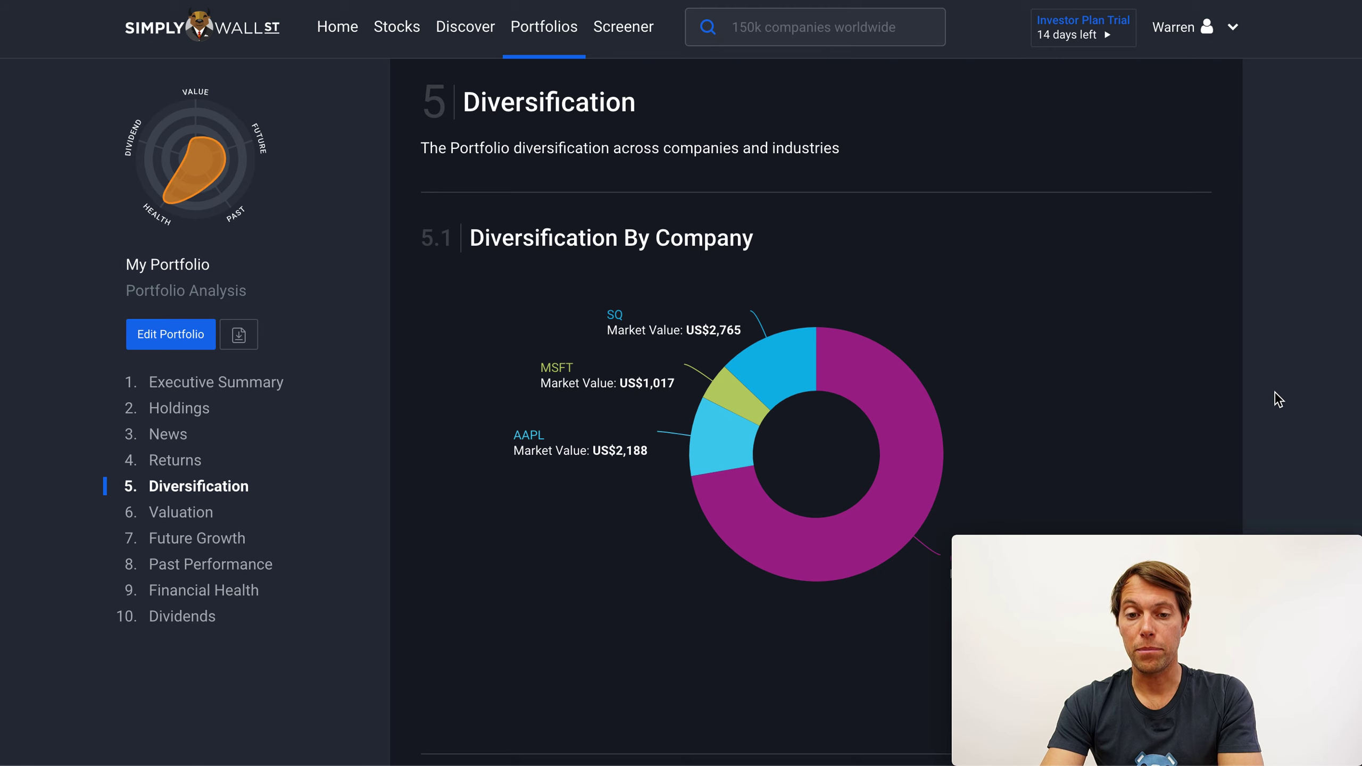
scroll(1278, 400, "down", 3)
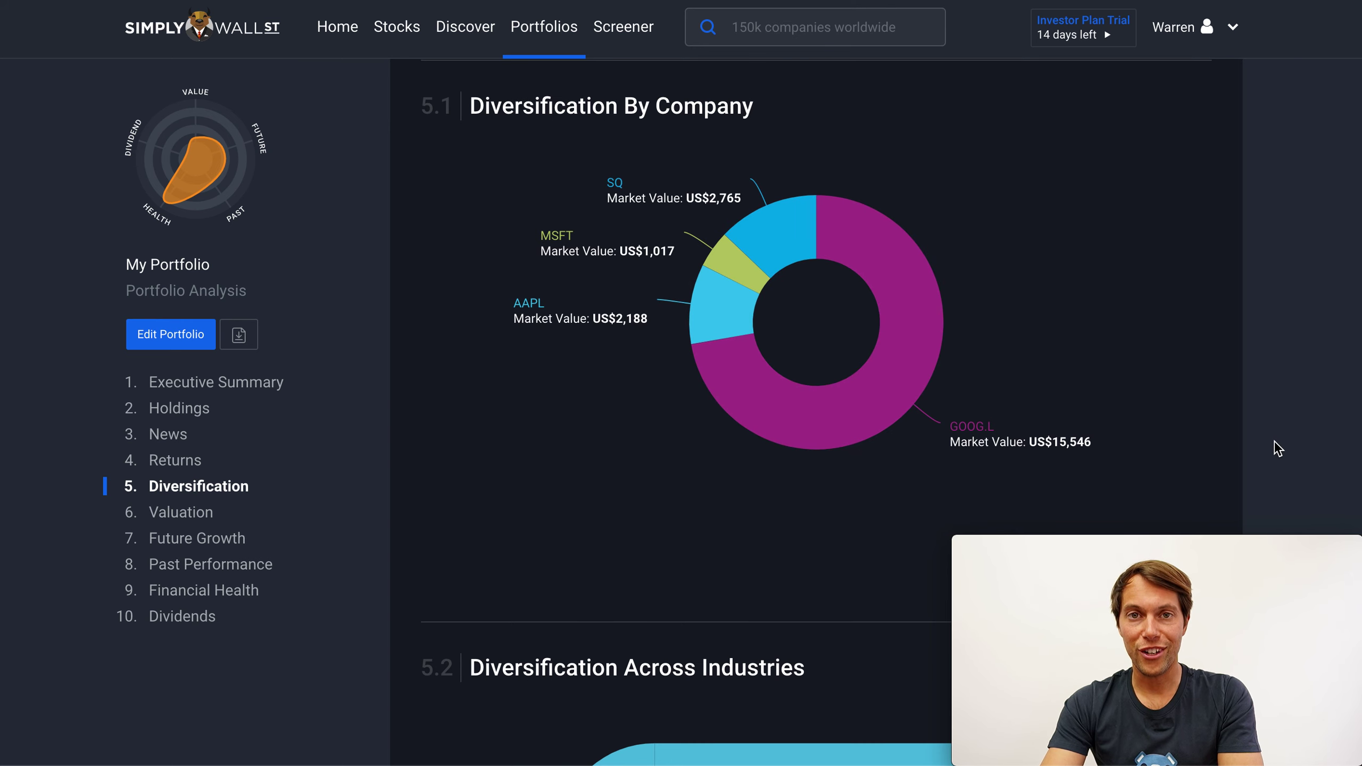
scroll(1279, 448, "down", 10)
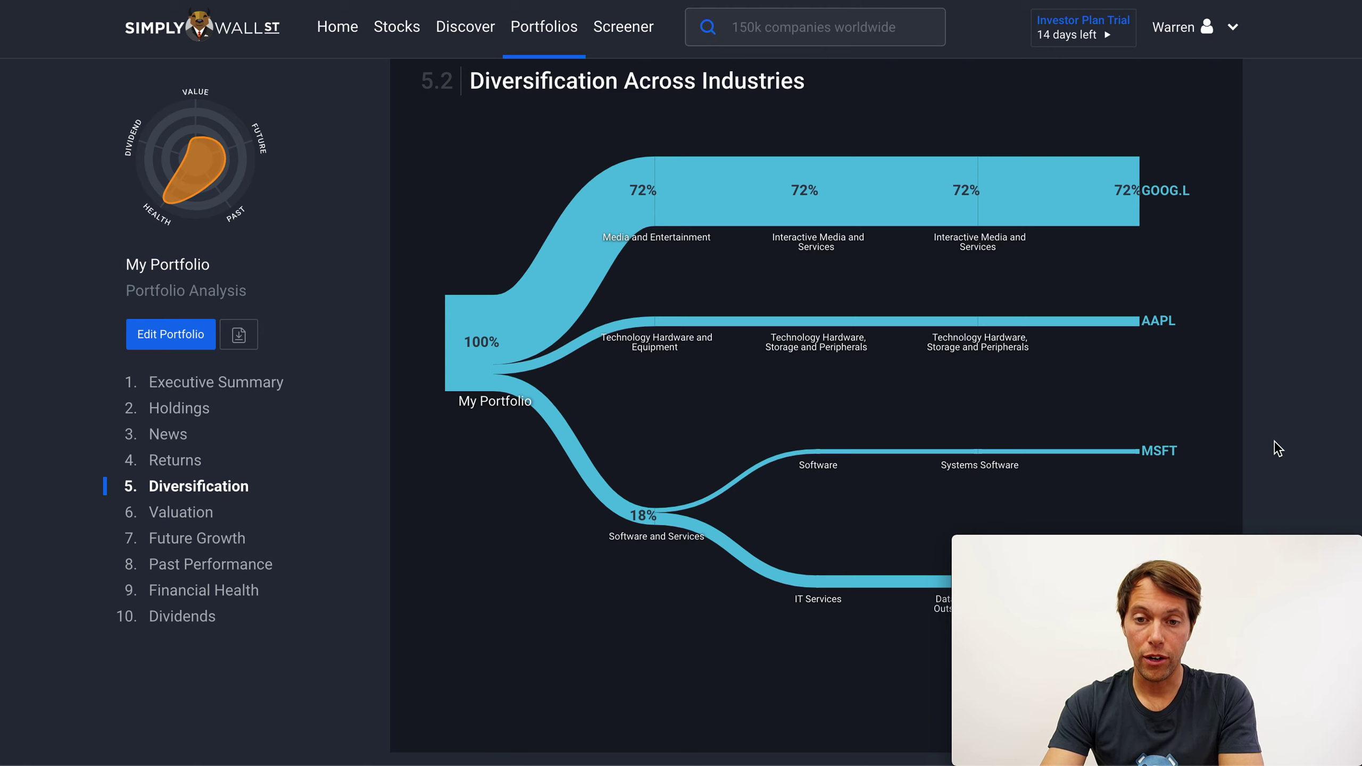
scroll(1279, 448, "down", 1)
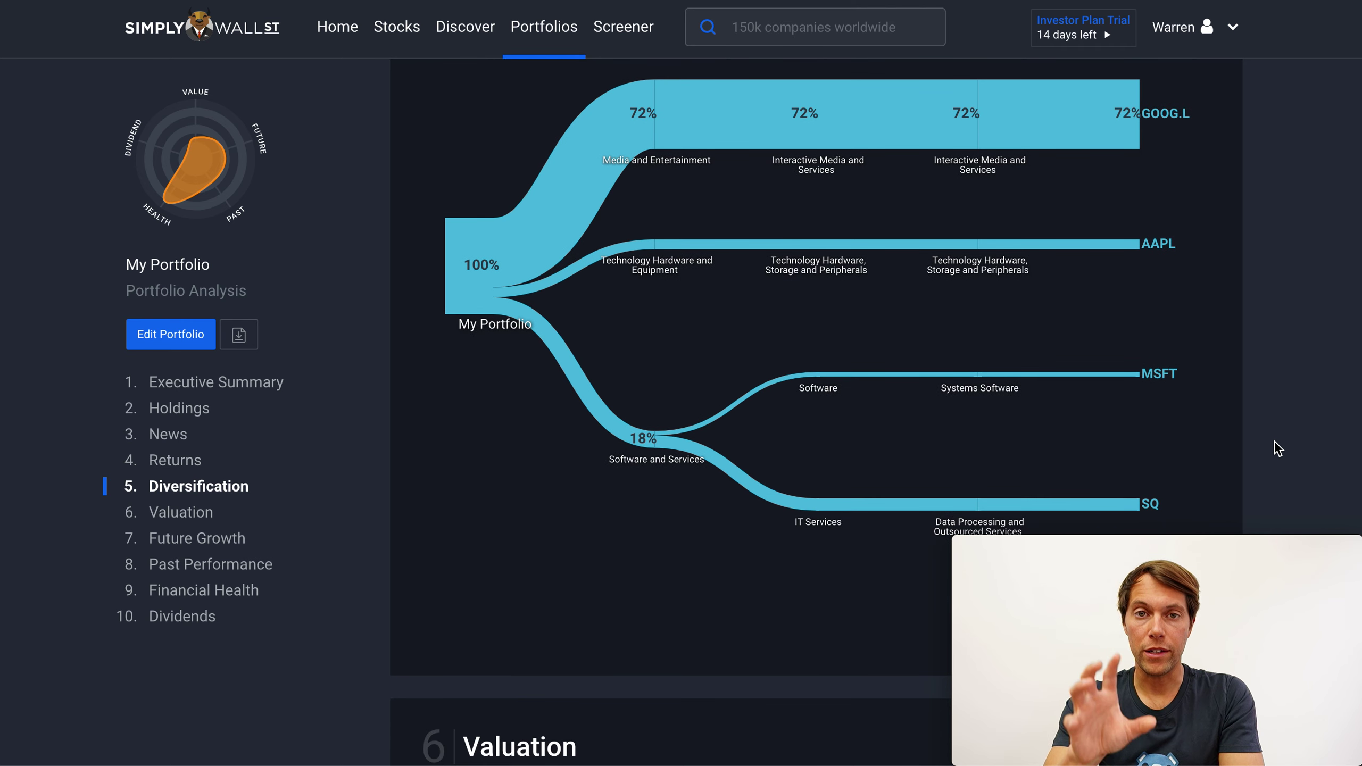
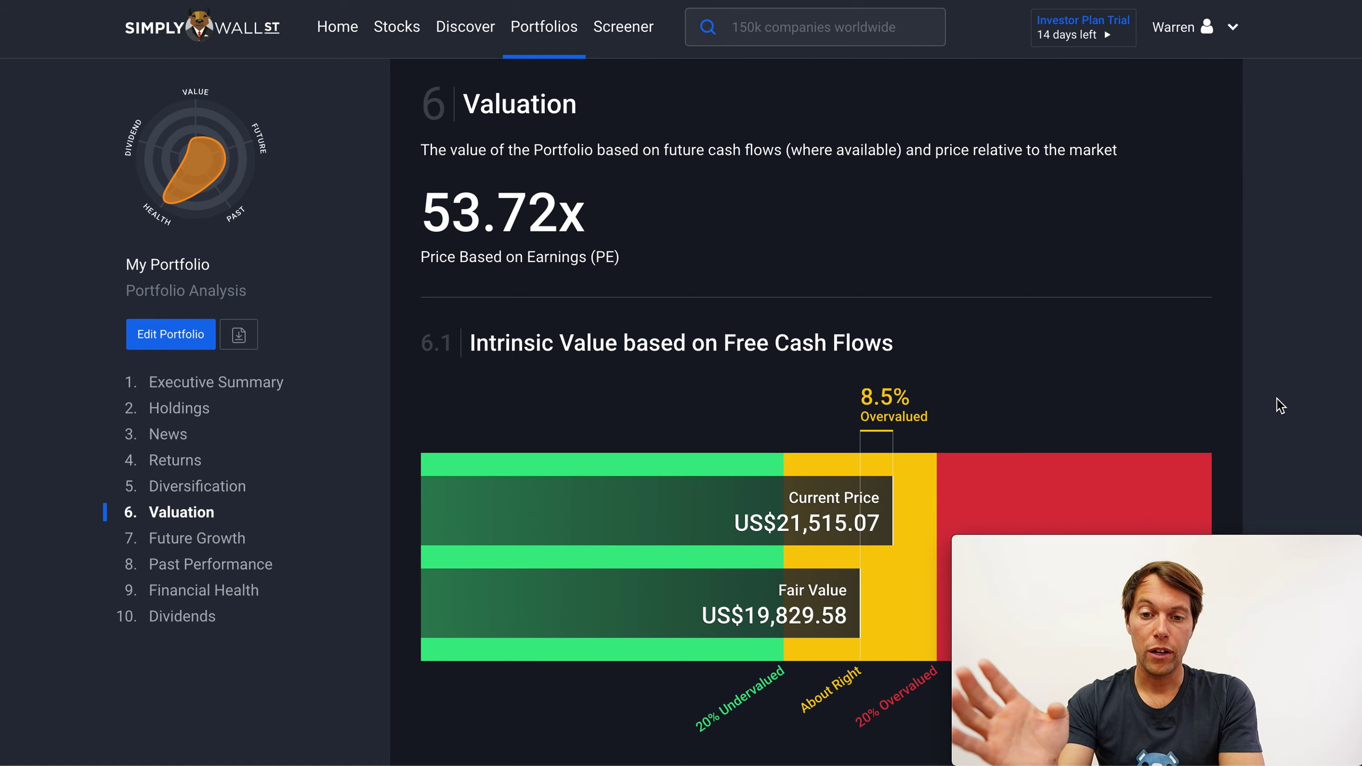
Examine the portfolio's Valuation section, comparing current price with fair value and the portfolio PE ratio with the market.
scroll(1279, 406, "down", 4)
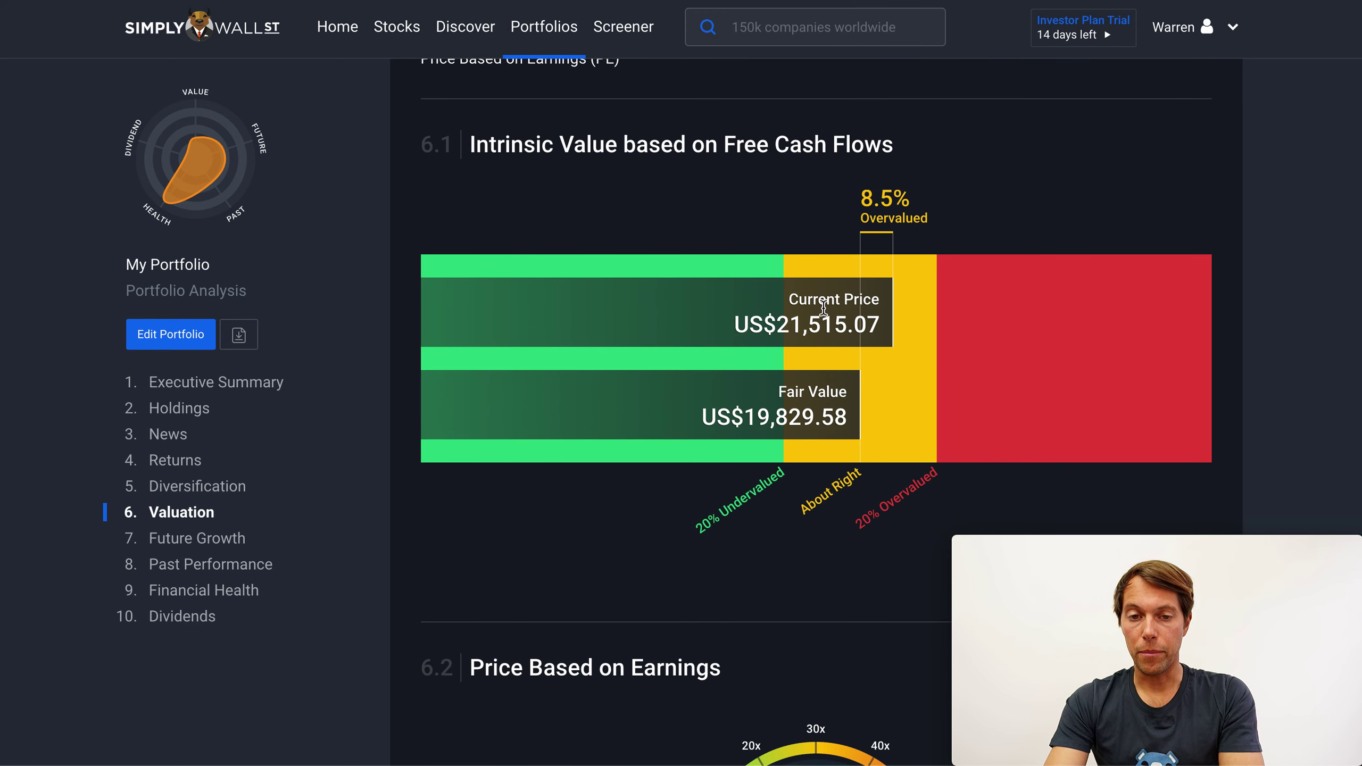
scroll(810, 322, "up", 1)
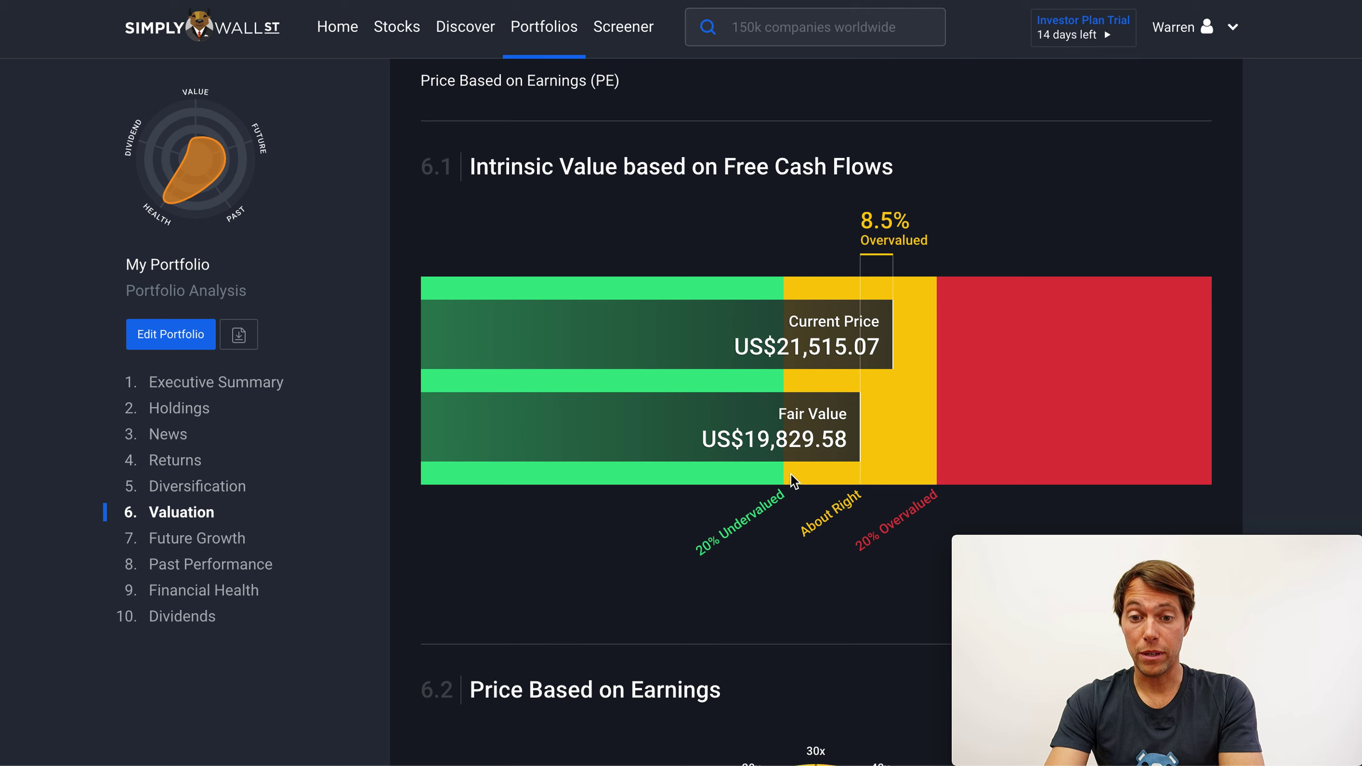
scroll(1273, 470, "down", 1)
scroll(1273, 470, "down", 1)
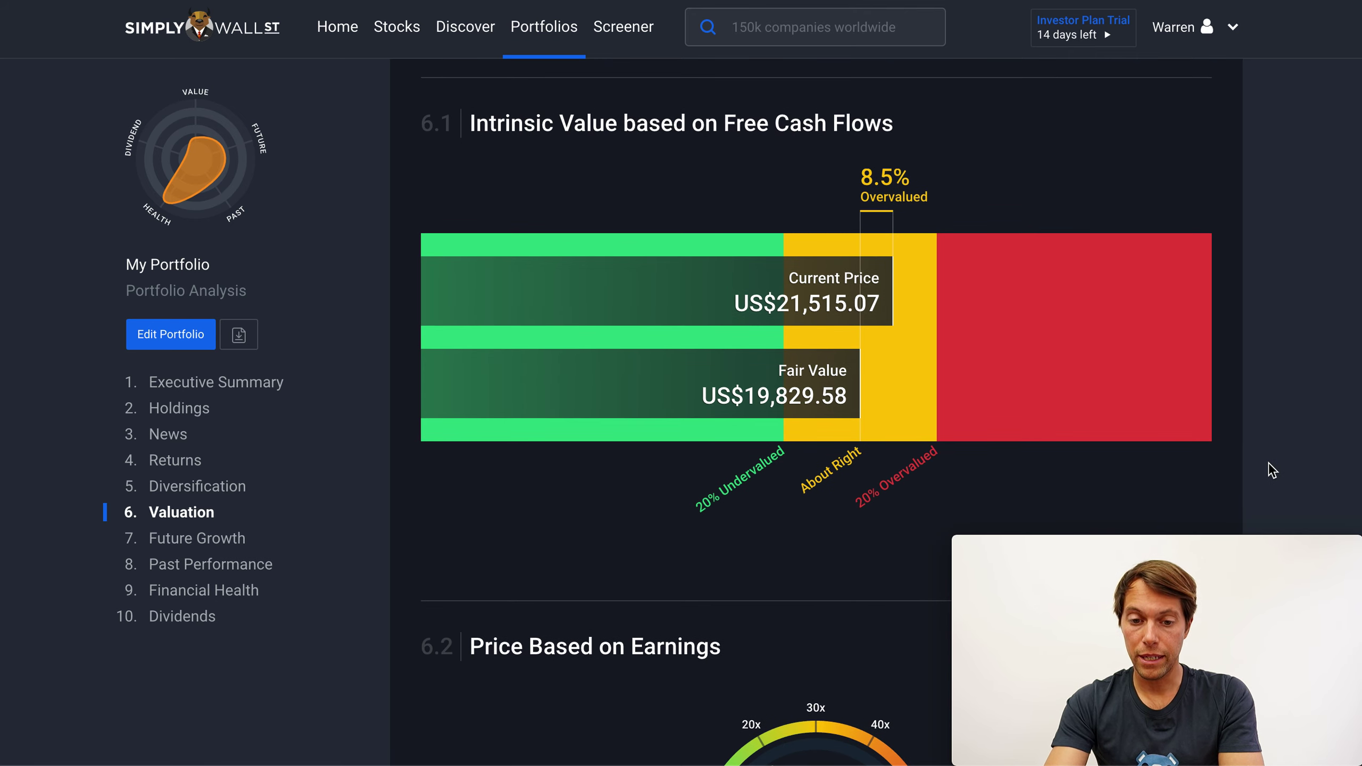
scroll(1273, 470, "down", 10)
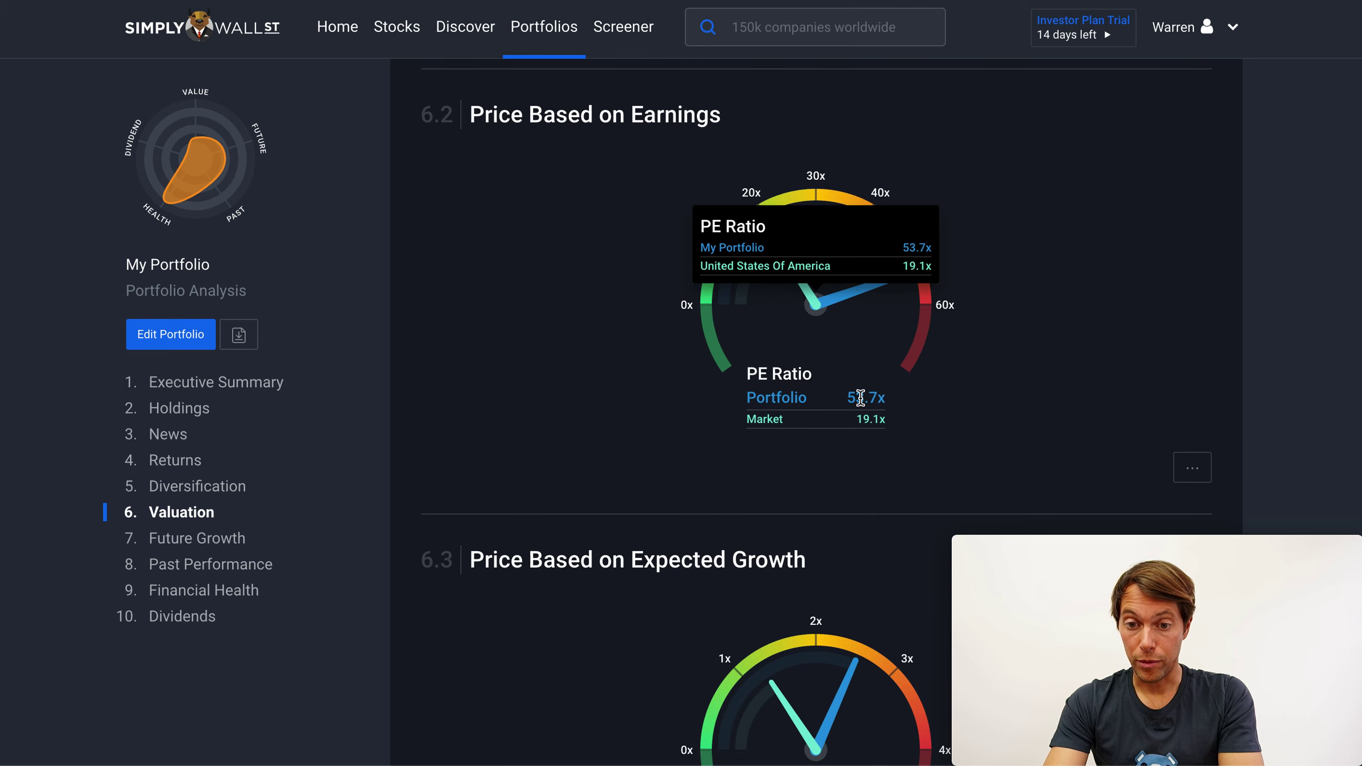
scroll(1275, 429, "down", 1)
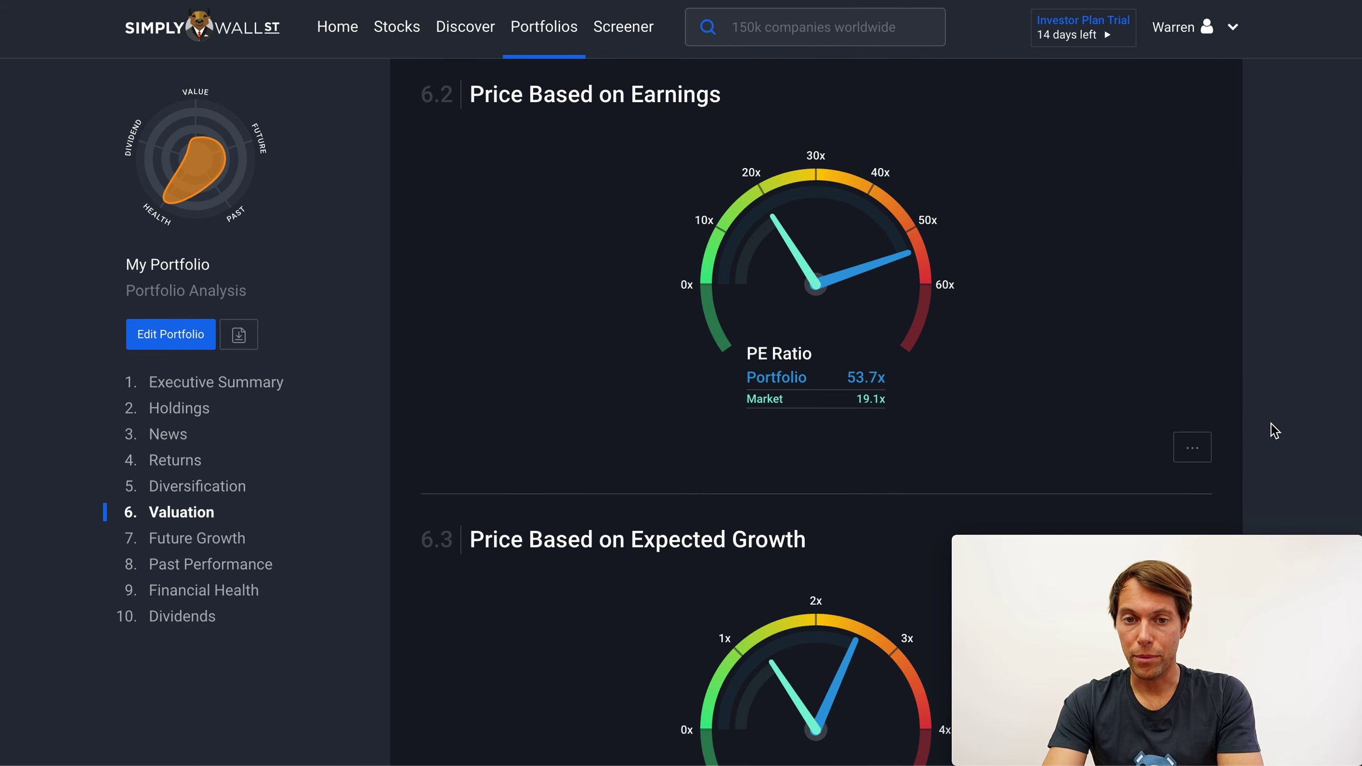
Examine the valuation gauges for expected growth and value of assets, and the Future Growth section's earnings and revenue growth charts.
scroll(1273, 426, "down", 8)
scroll(1273, 425, "down", 8)
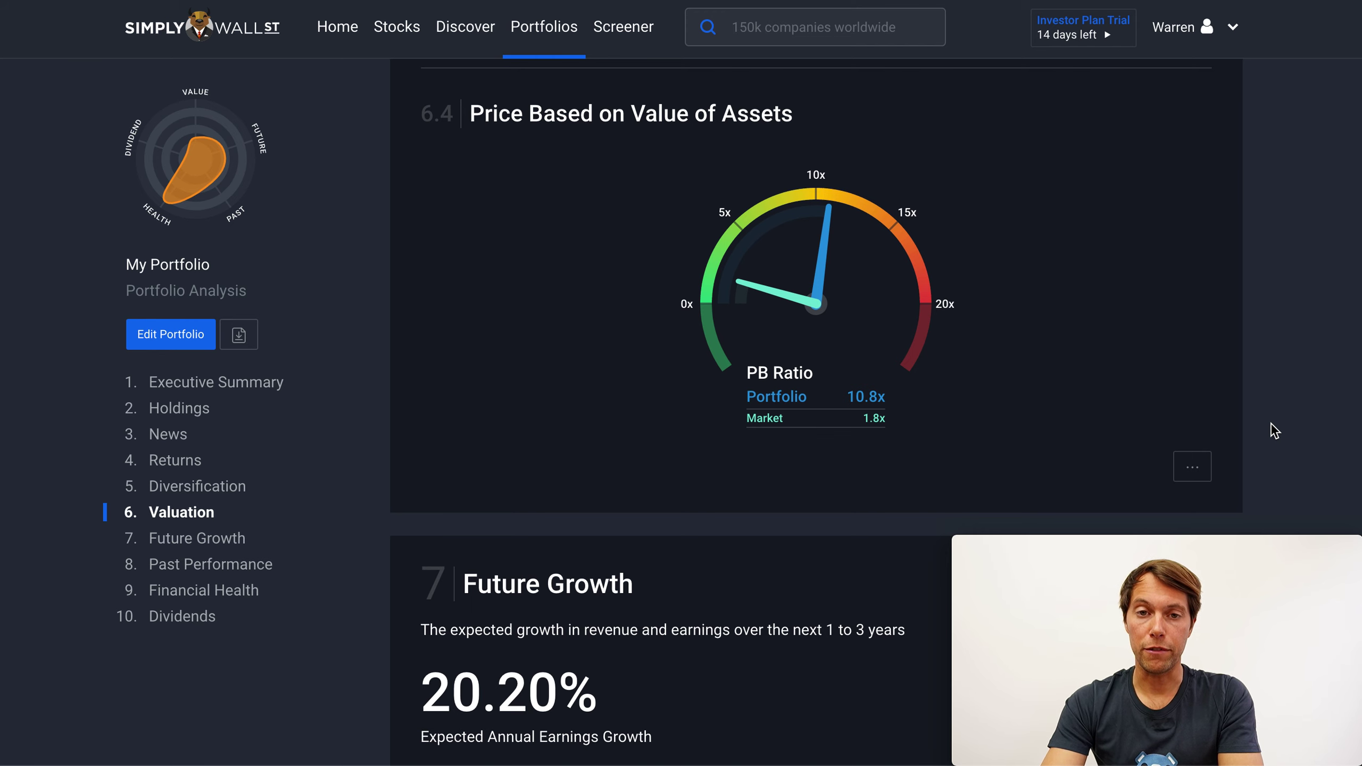
scroll(1272, 425, "down", 9)
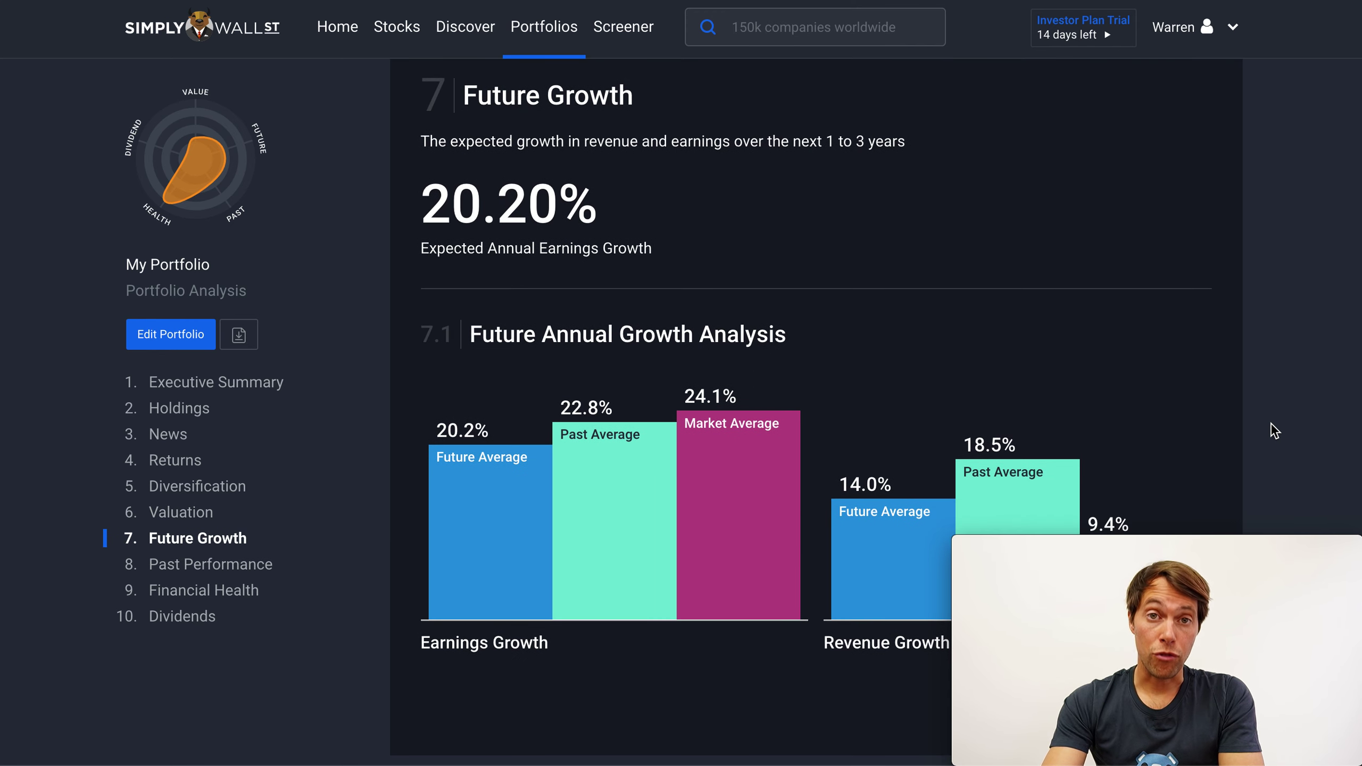
scroll(1273, 425, "down", 1)
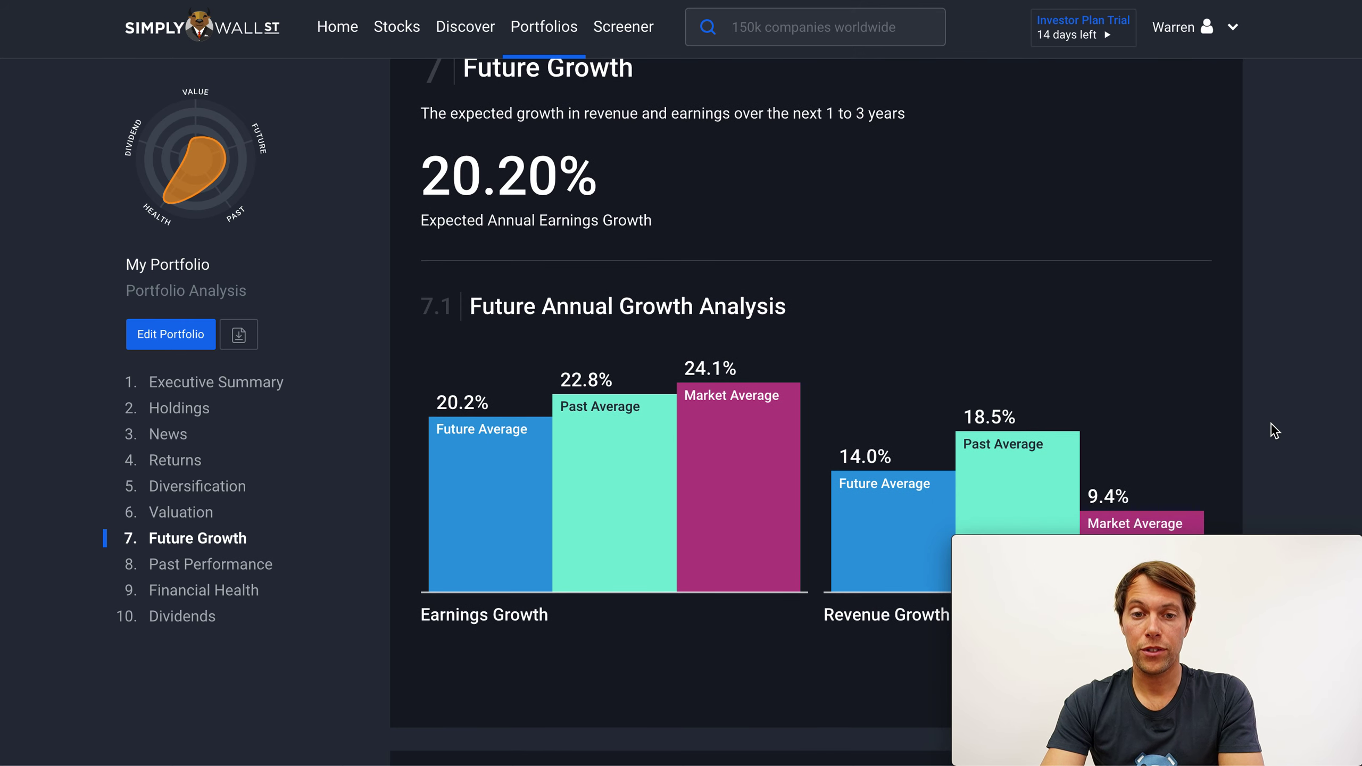
scroll(1272, 425, "down", 1)
scroll(1272, 425, "down", 1)
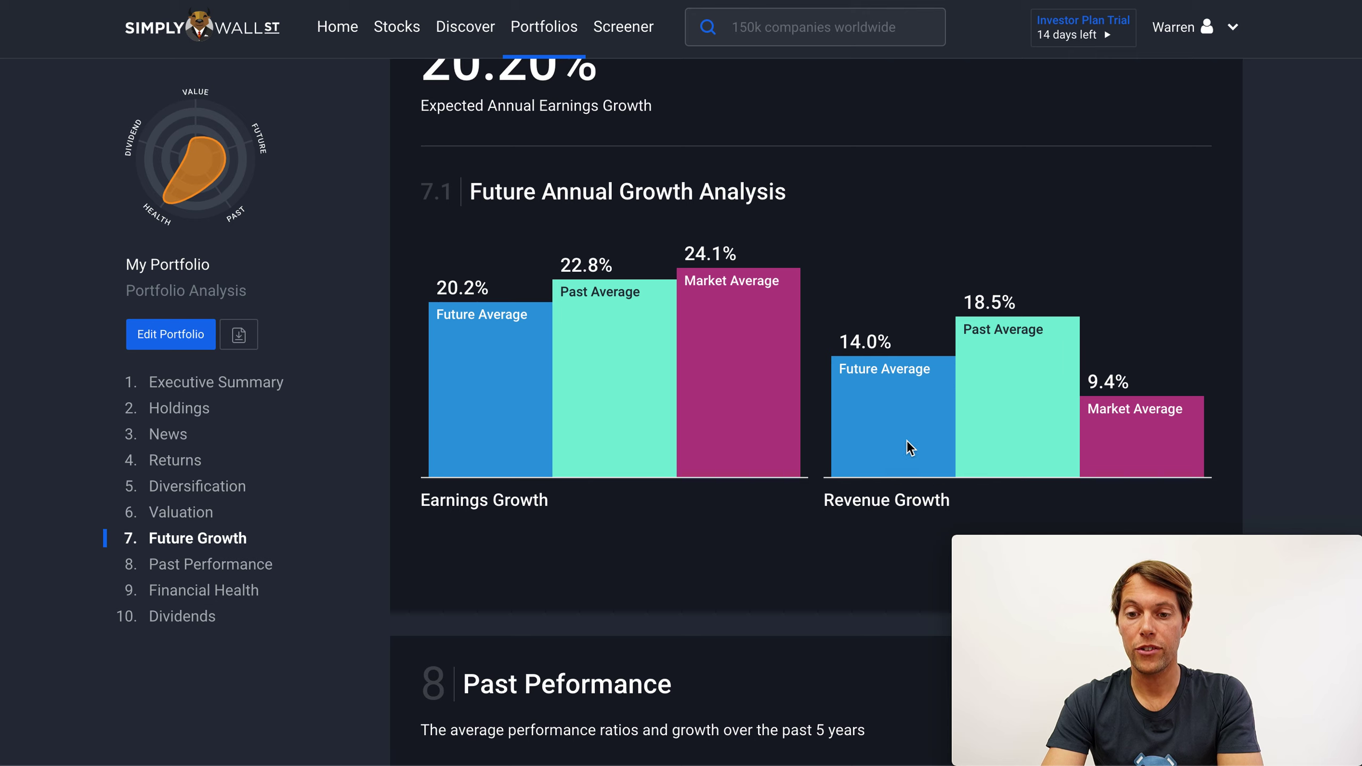
scroll(1264, 413, "down", 5)
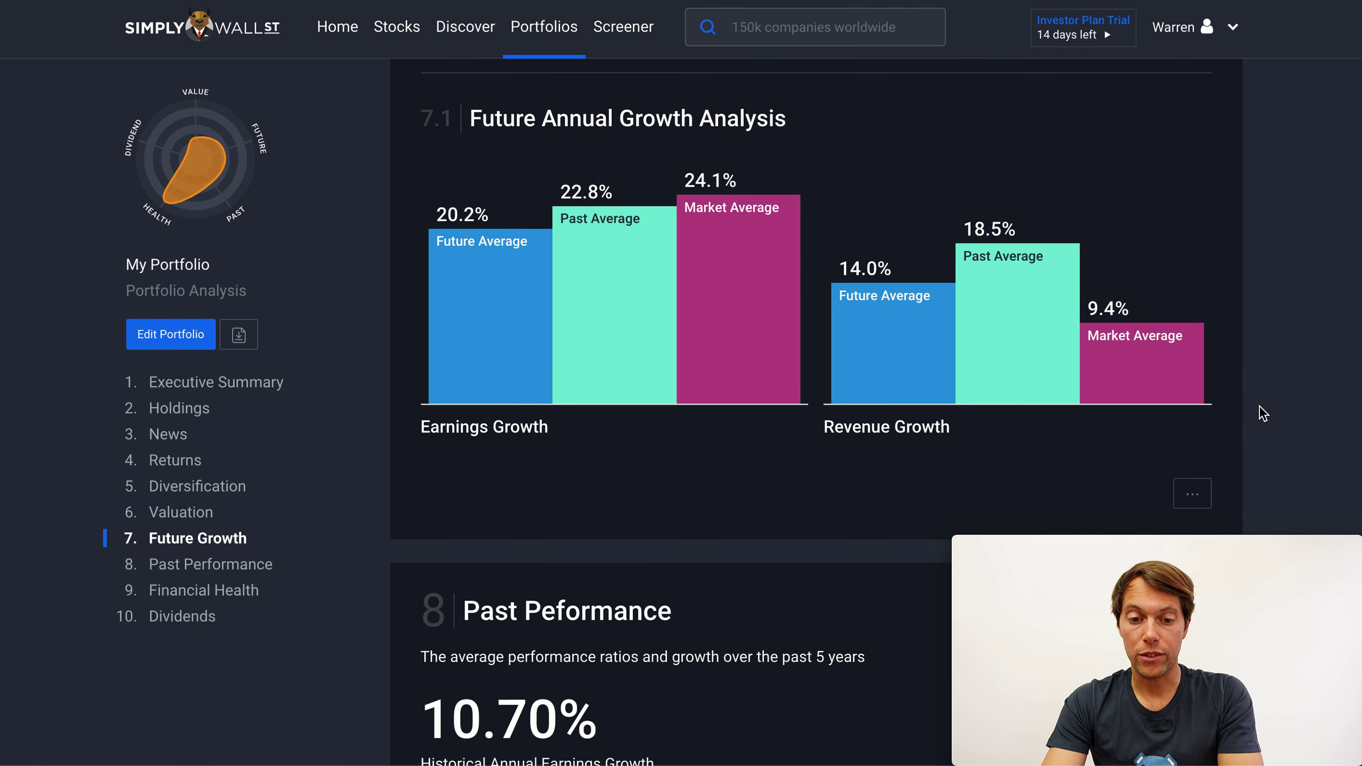
Review the Past Performance section's Return on Equity, Return on Assets and Return on Capital Employed gauges.
scroll(1264, 413, "down", 3)
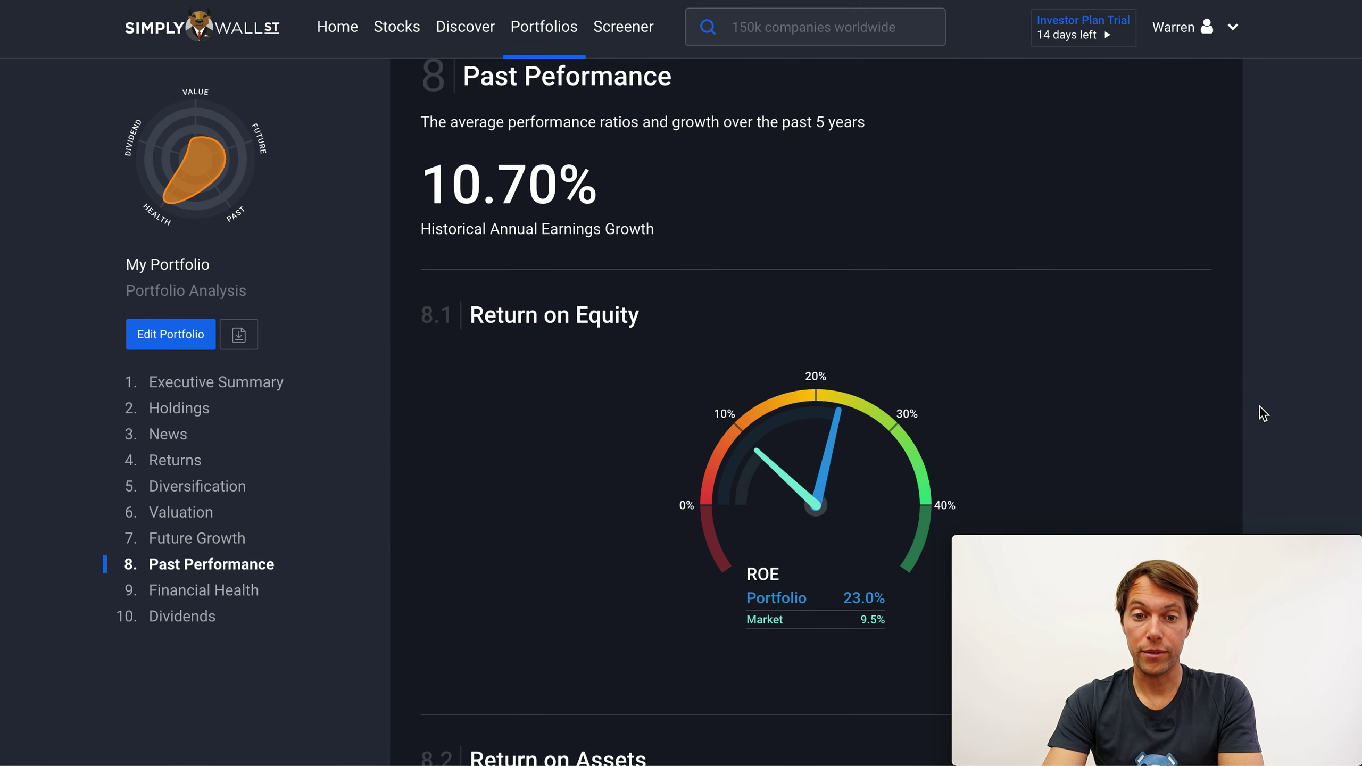
mouse_move(816, 410)
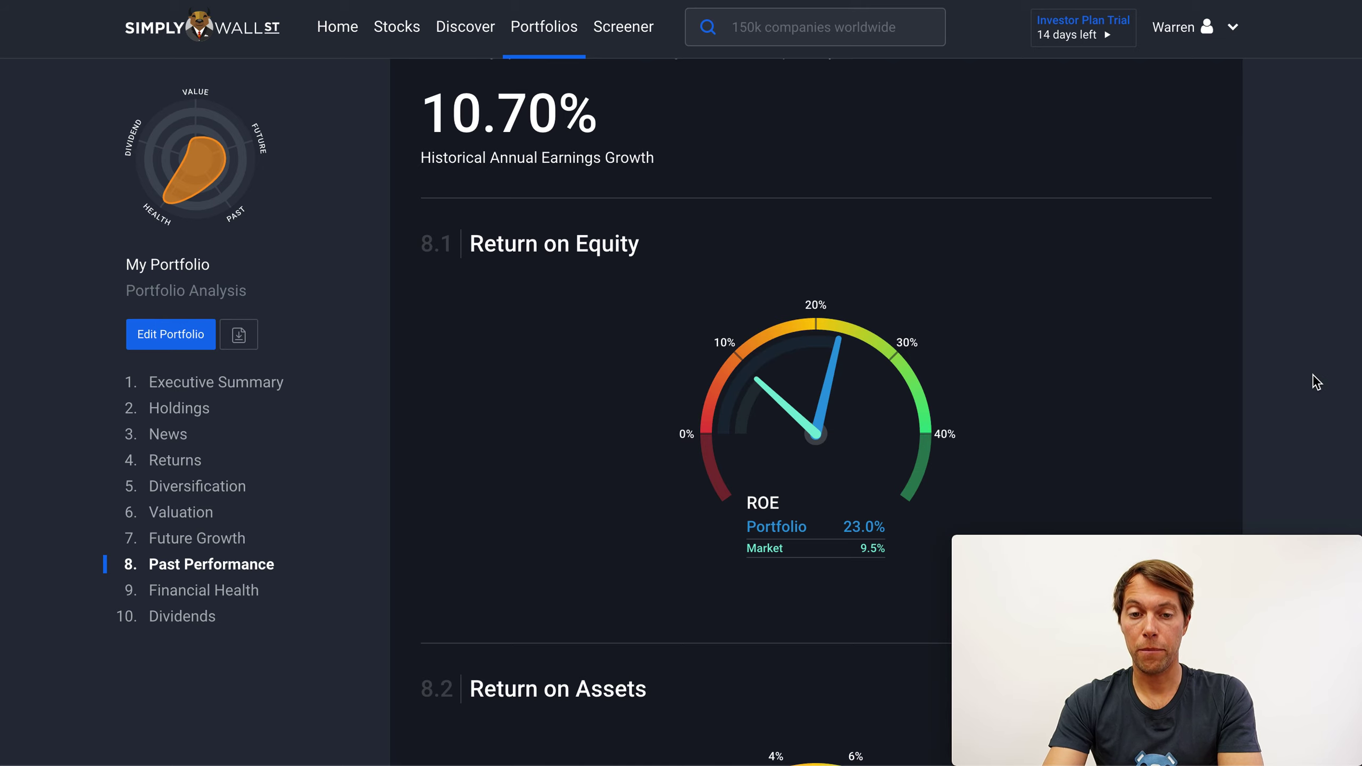
scroll(1314, 375, "down", 12)
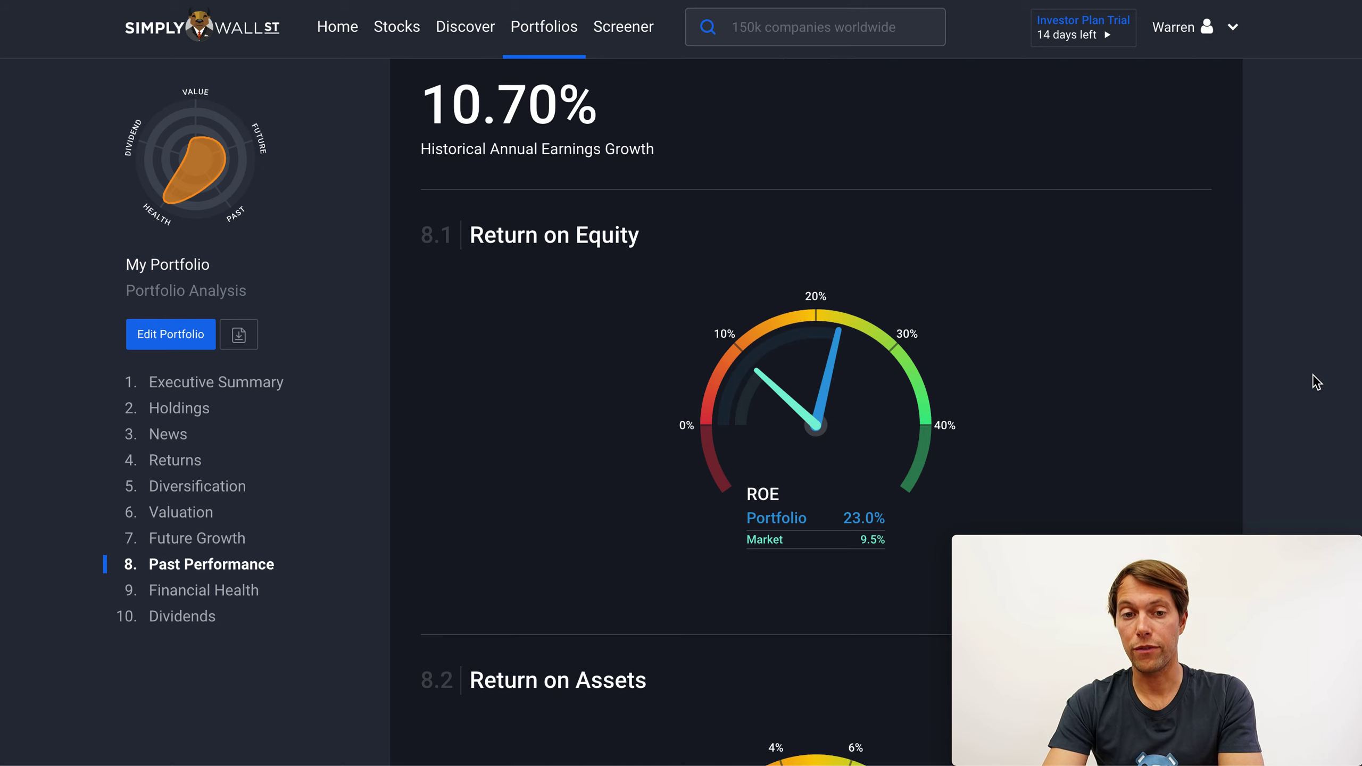
scroll(1314, 375, "down", 14)
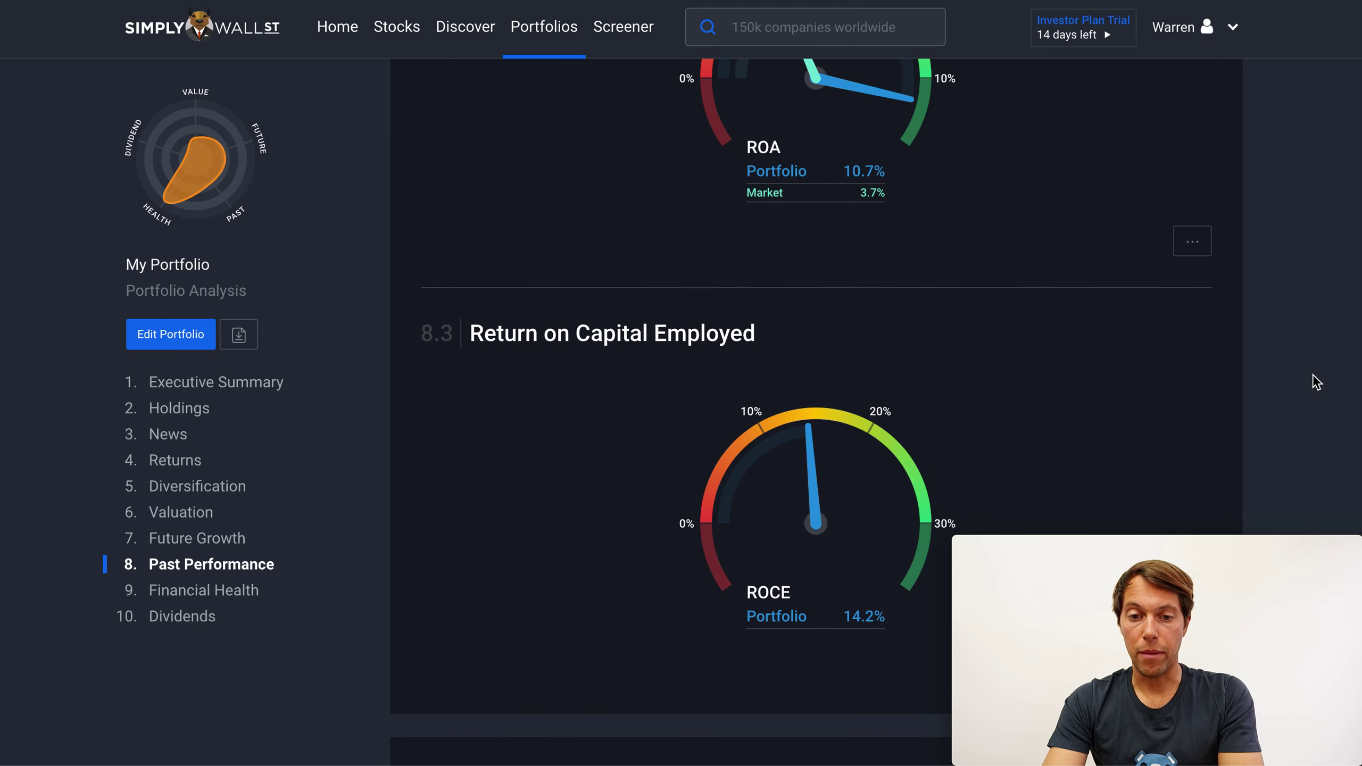
Examine the Portfolio Debt Level chart under Financial Health and the dividend yield and List of Dividend Payers under Dividends.
scroll(1314, 376, "down", 2)
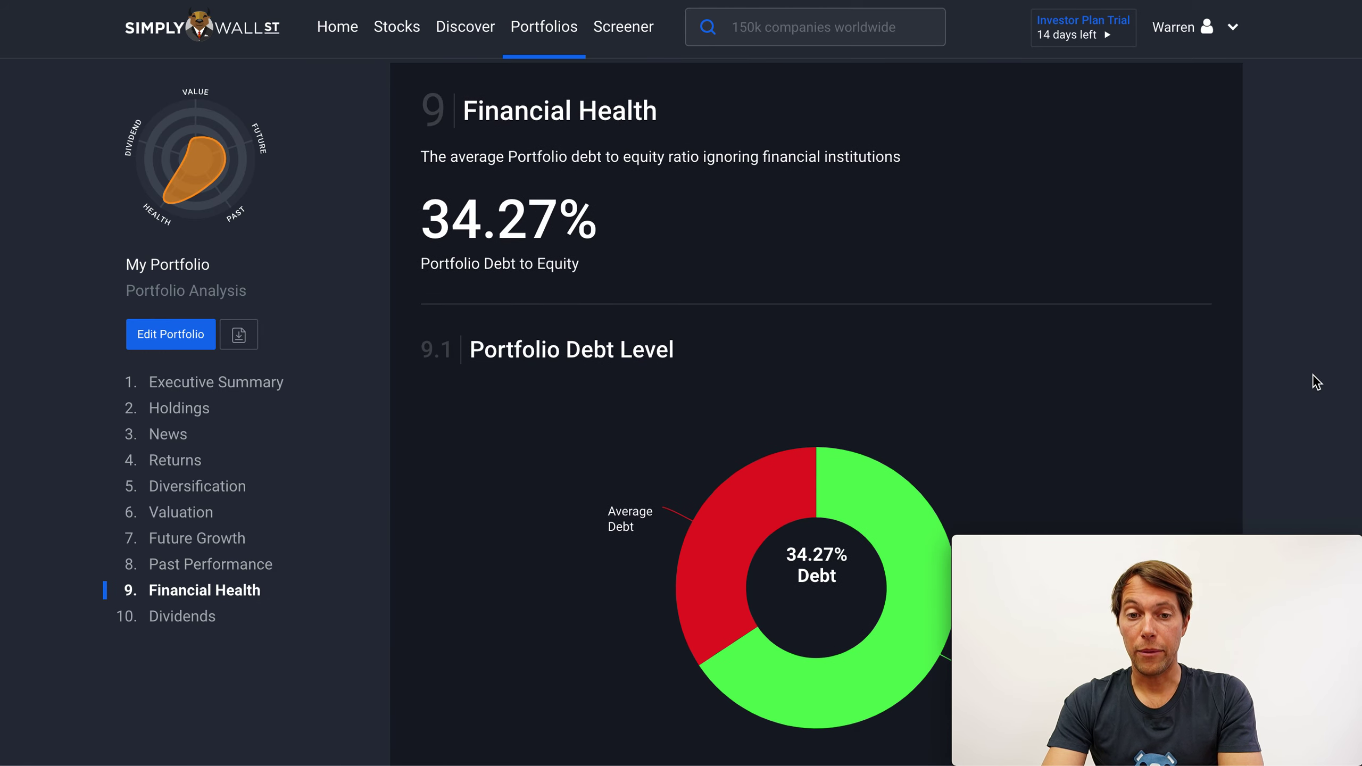
scroll(1314, 374, "down", 5)
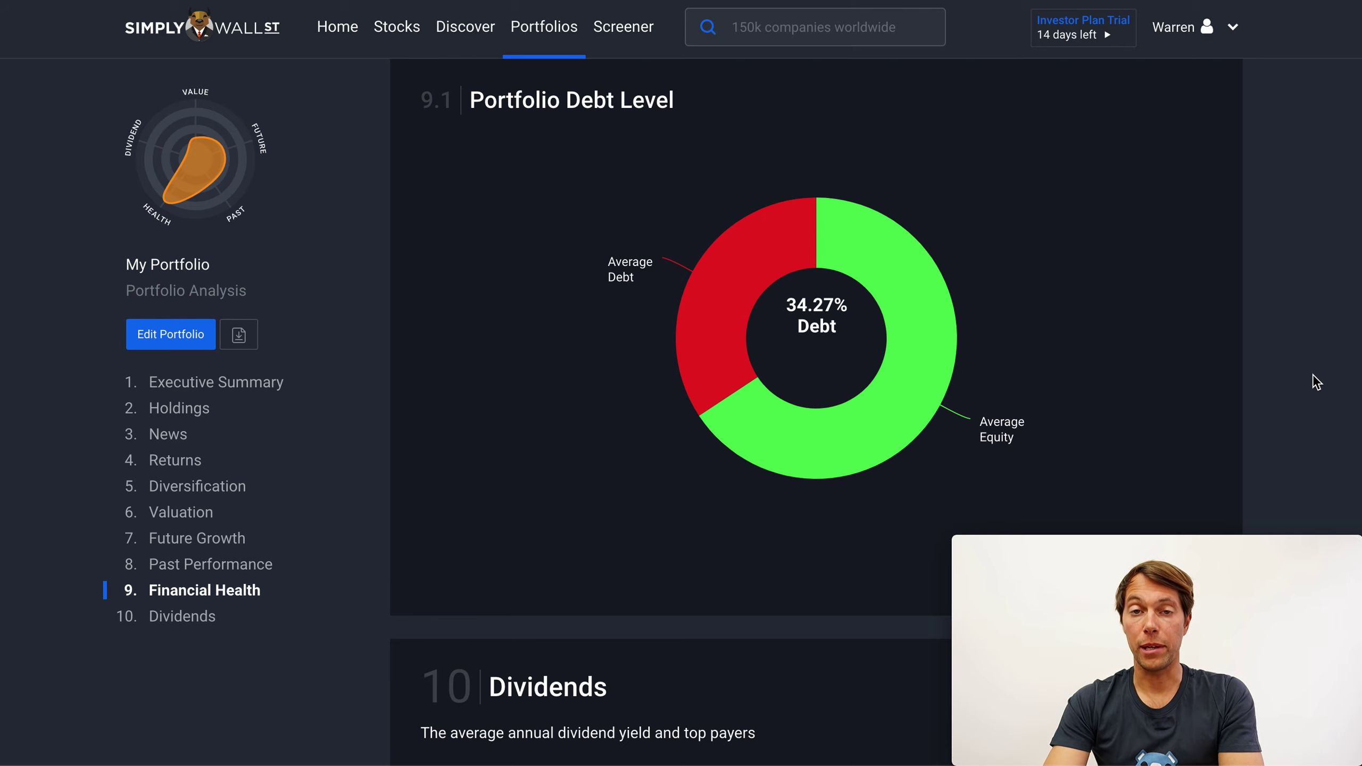
scroll(1314, 375, "down", 4)
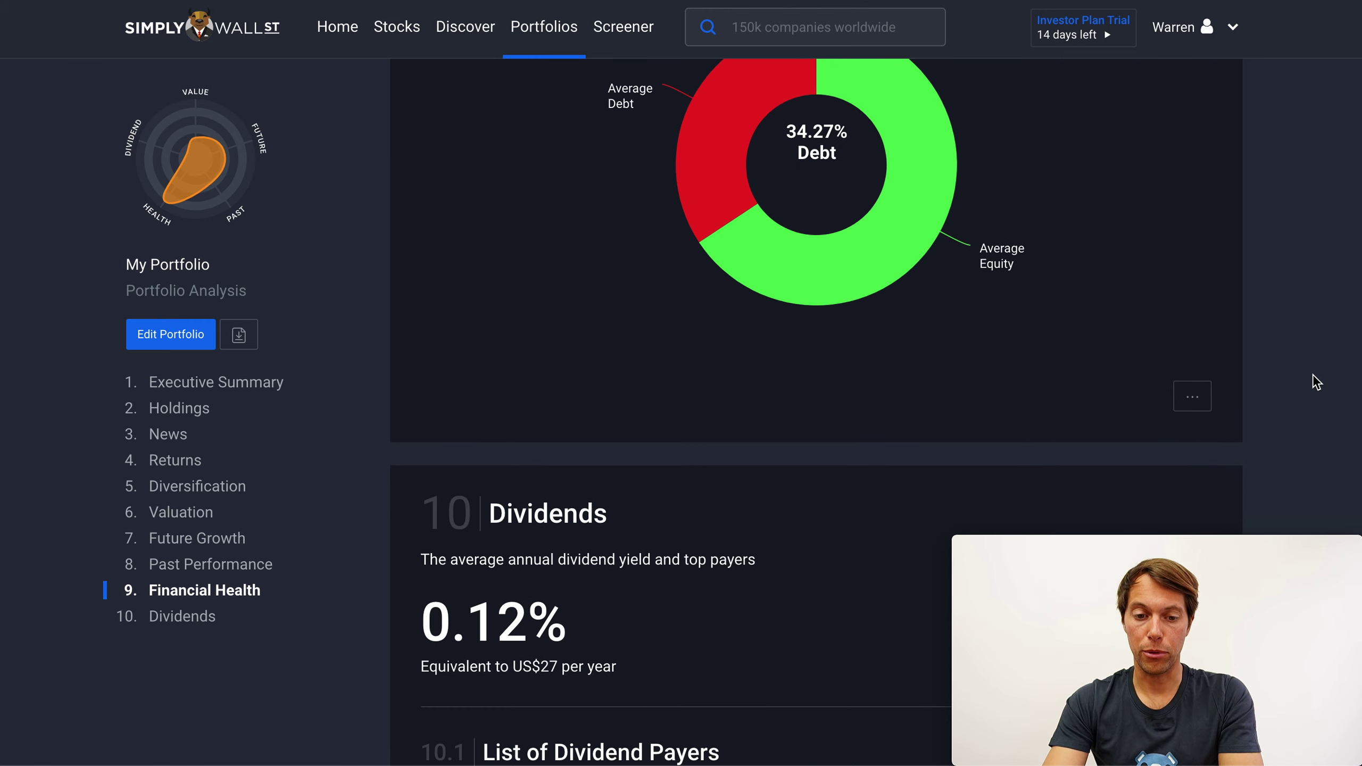
scroll(1314, 375, "down", 7)
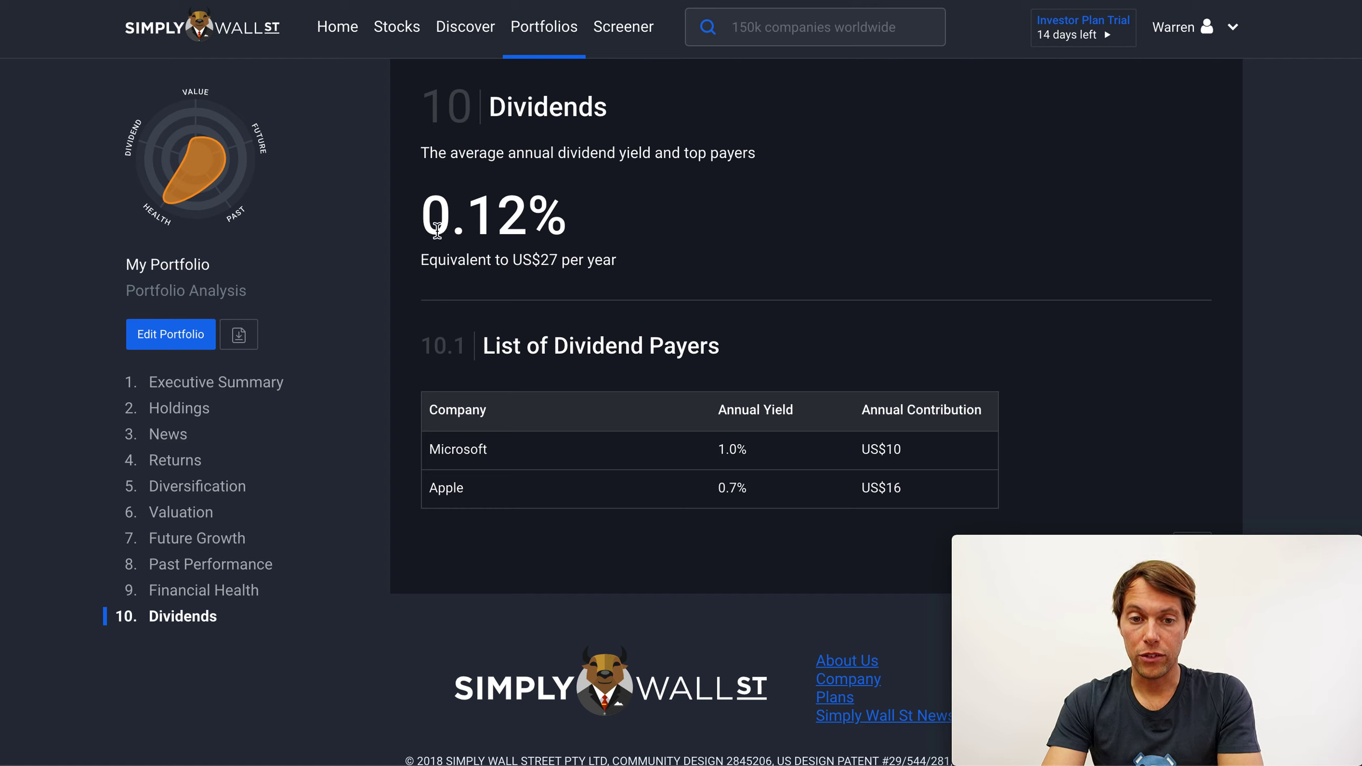
left_click_drag(426, 222, 607, 252)
left_click(625, 275)
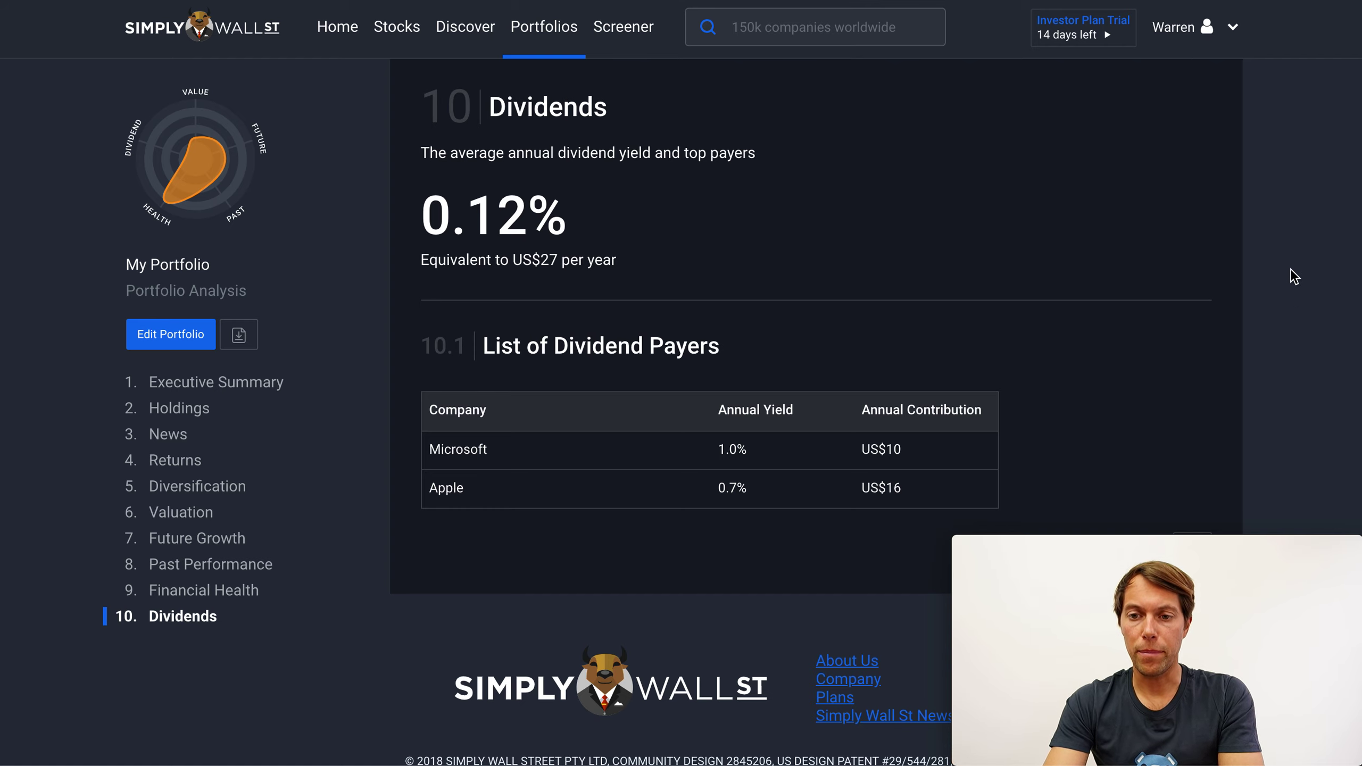
Return to the Executive Summary of the portfolio analysis and open the Detailed Returns Report.
scroll(1292, 271, "up", 10)
scroll(1292, 271, "up", 15)
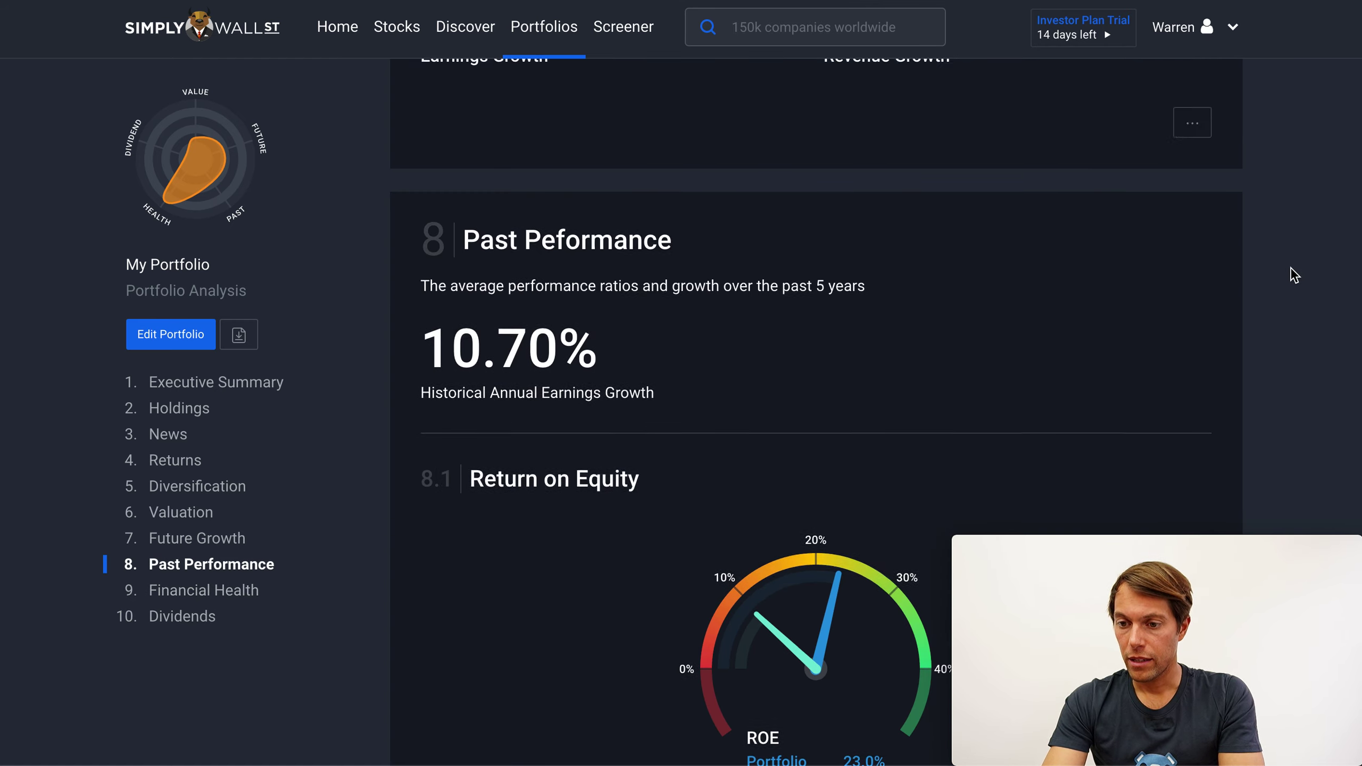
scroll(1295, 274, "up", 15)
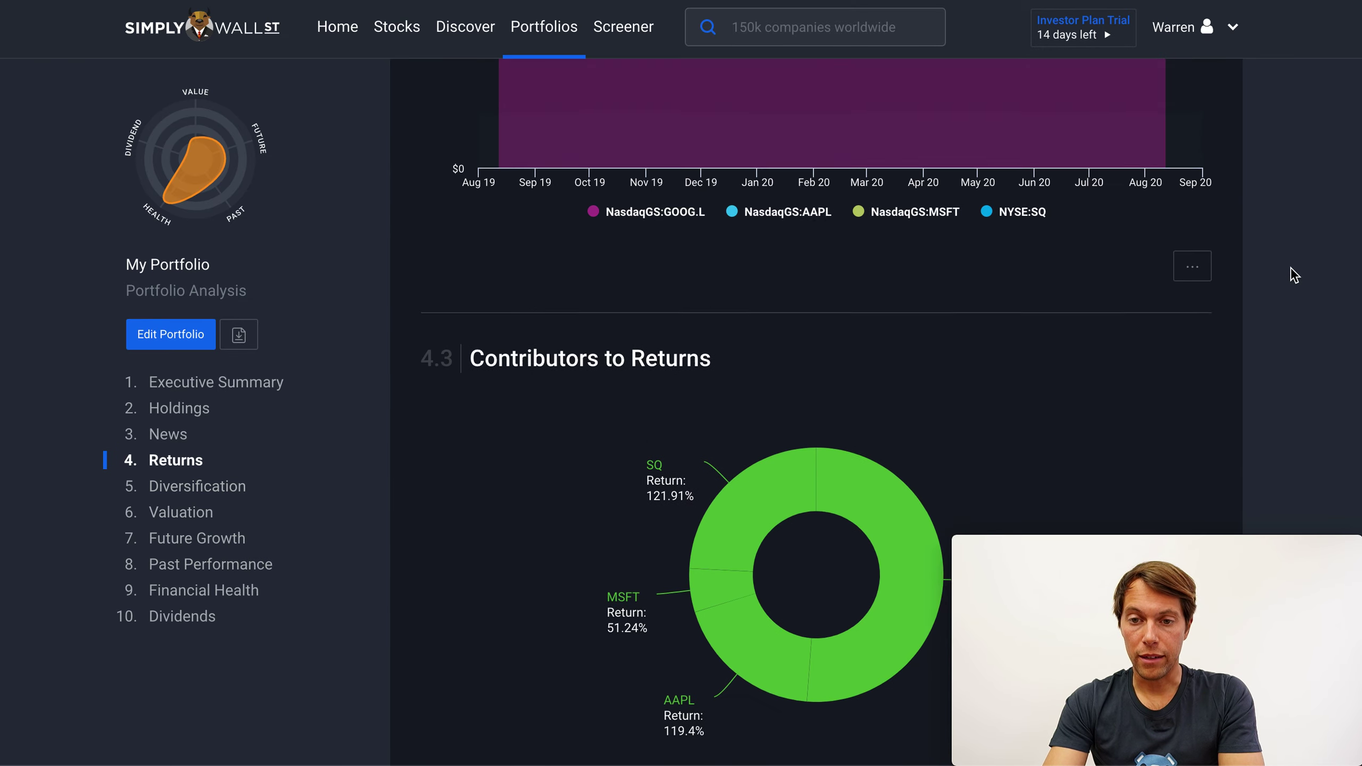
scroll(1294, 275, "up", 2)
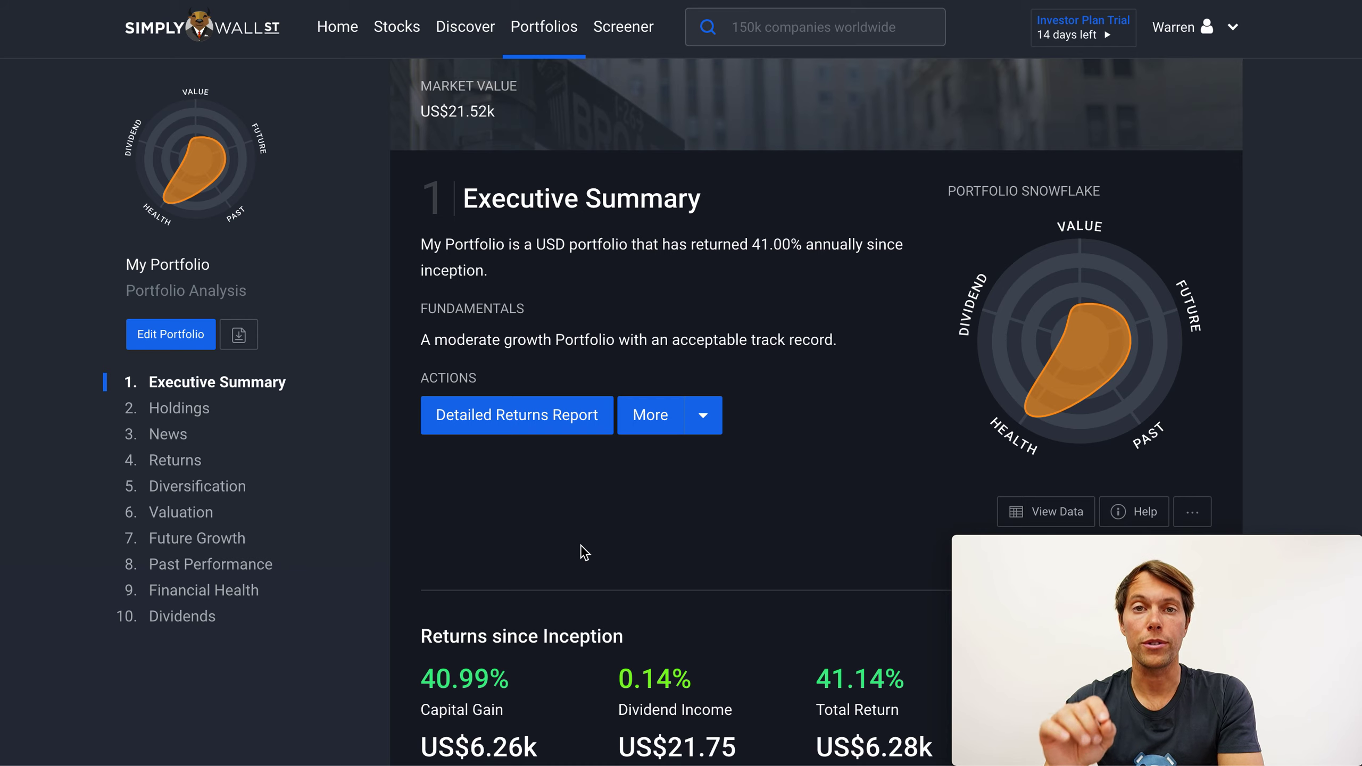
left_click(531, 424)
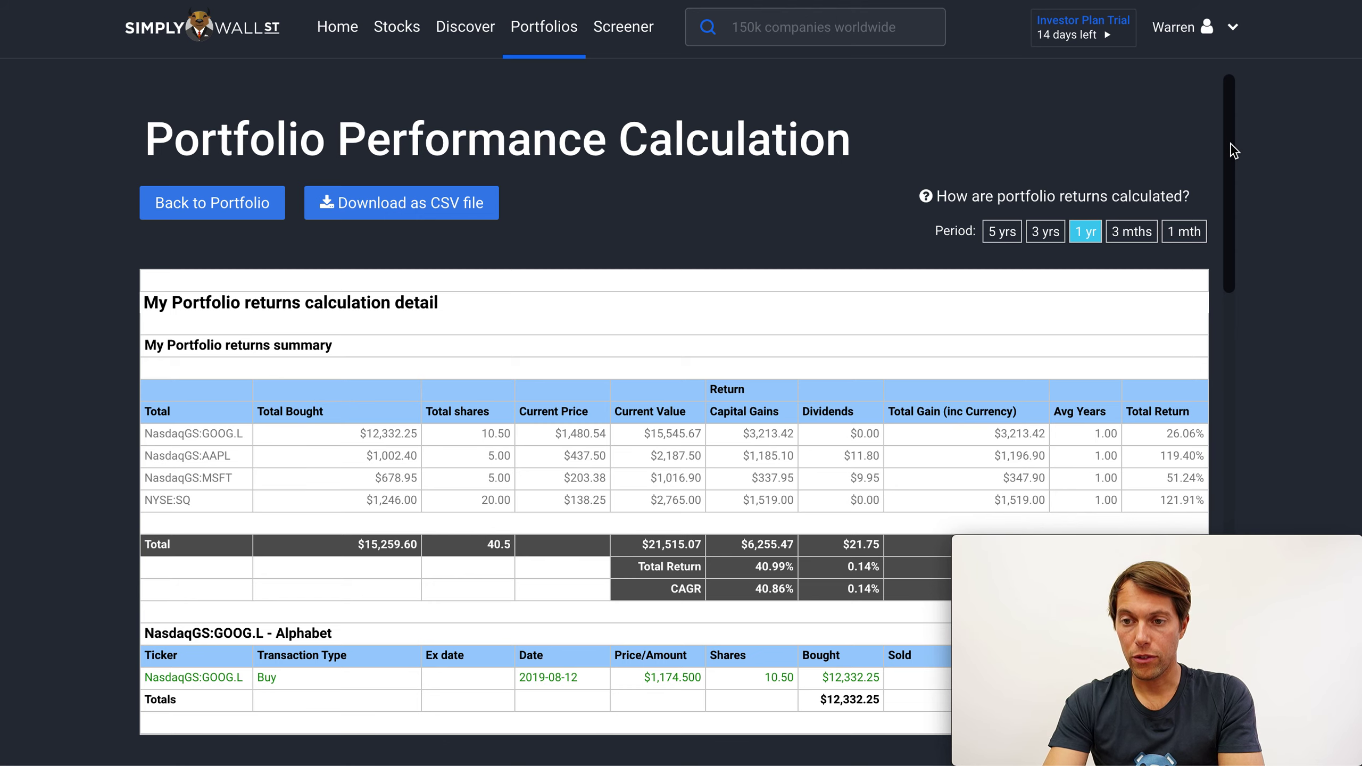
Inspect the per-stock calculations for Alphabet and Apple, highlighting Apple's quarterly dividend payment rows and the shares bought.
left_click_drag(1229, 145, 1243, 262)
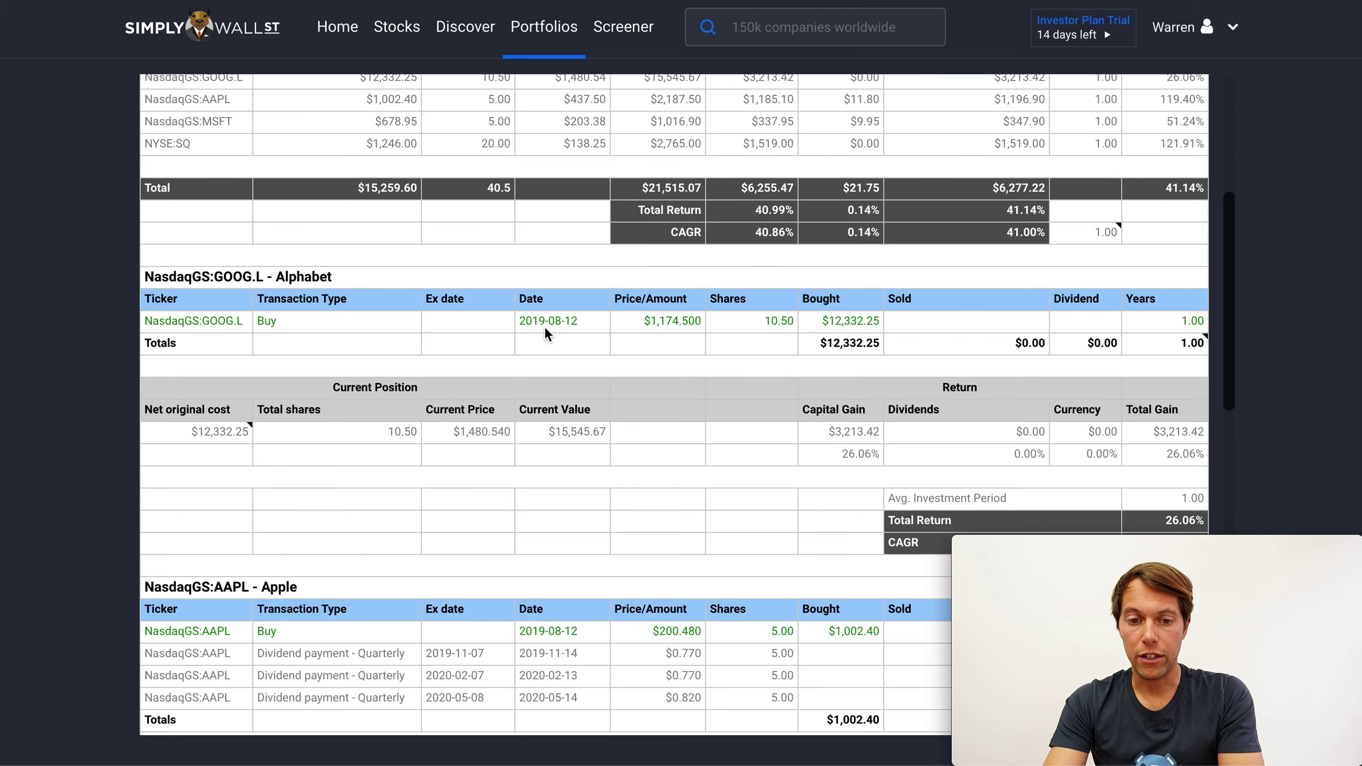
left_click_drag(1232, 307, 1229, 408)
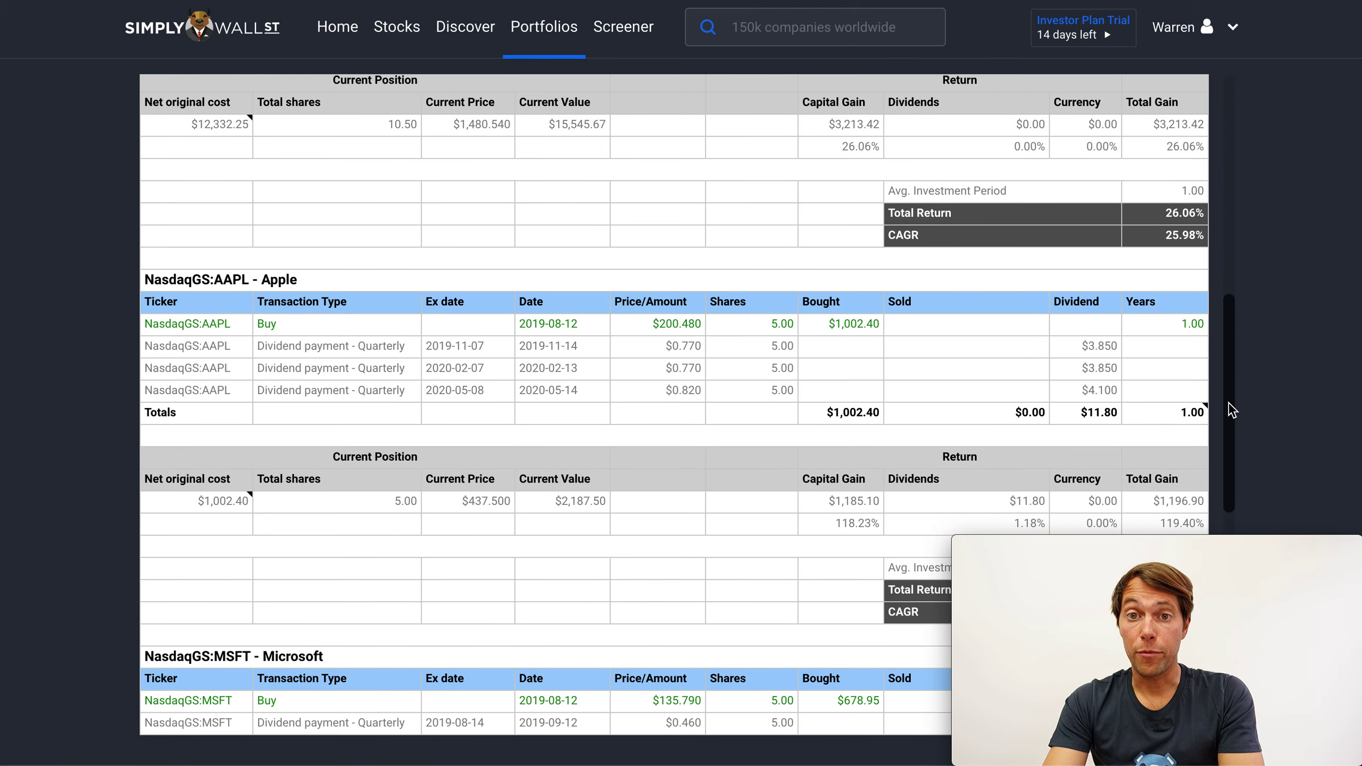
left_click_drag(218, 349, 704, 400)
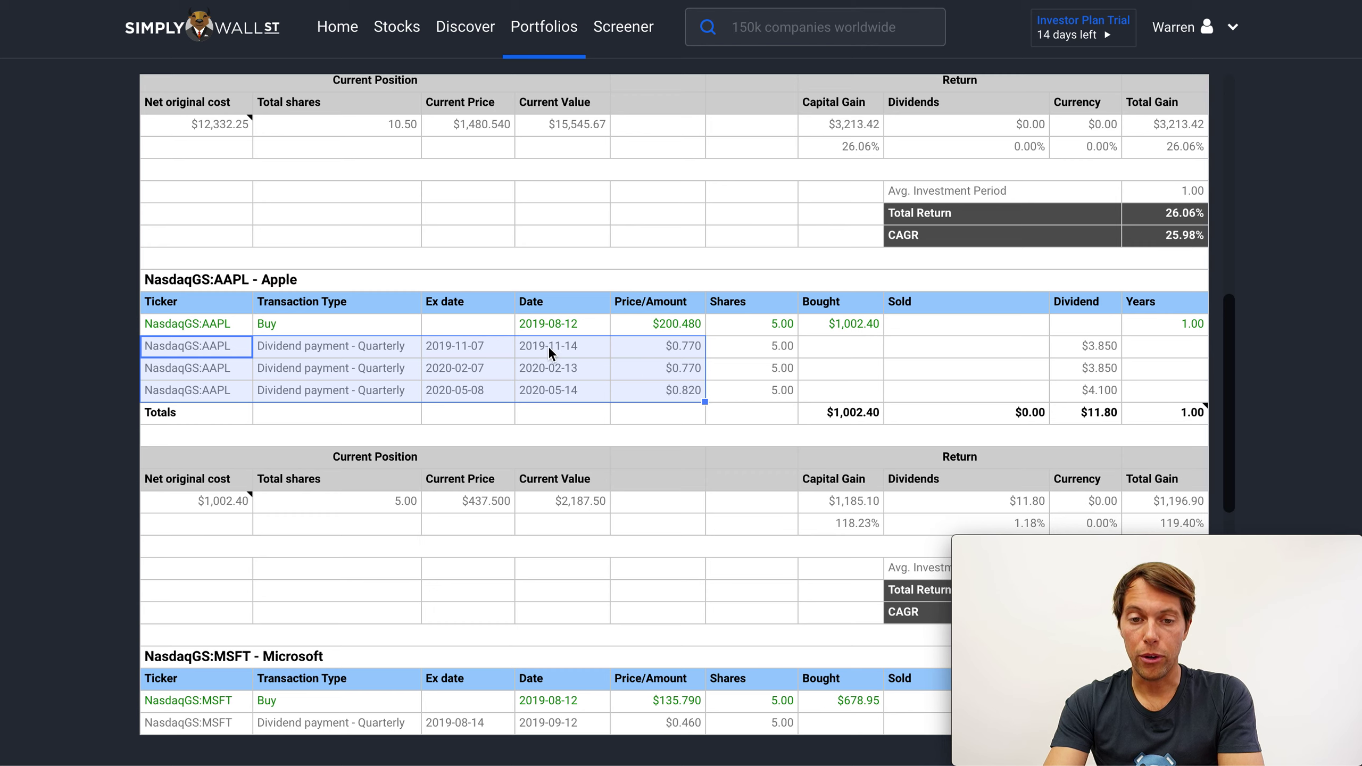
left_click(769, 330)
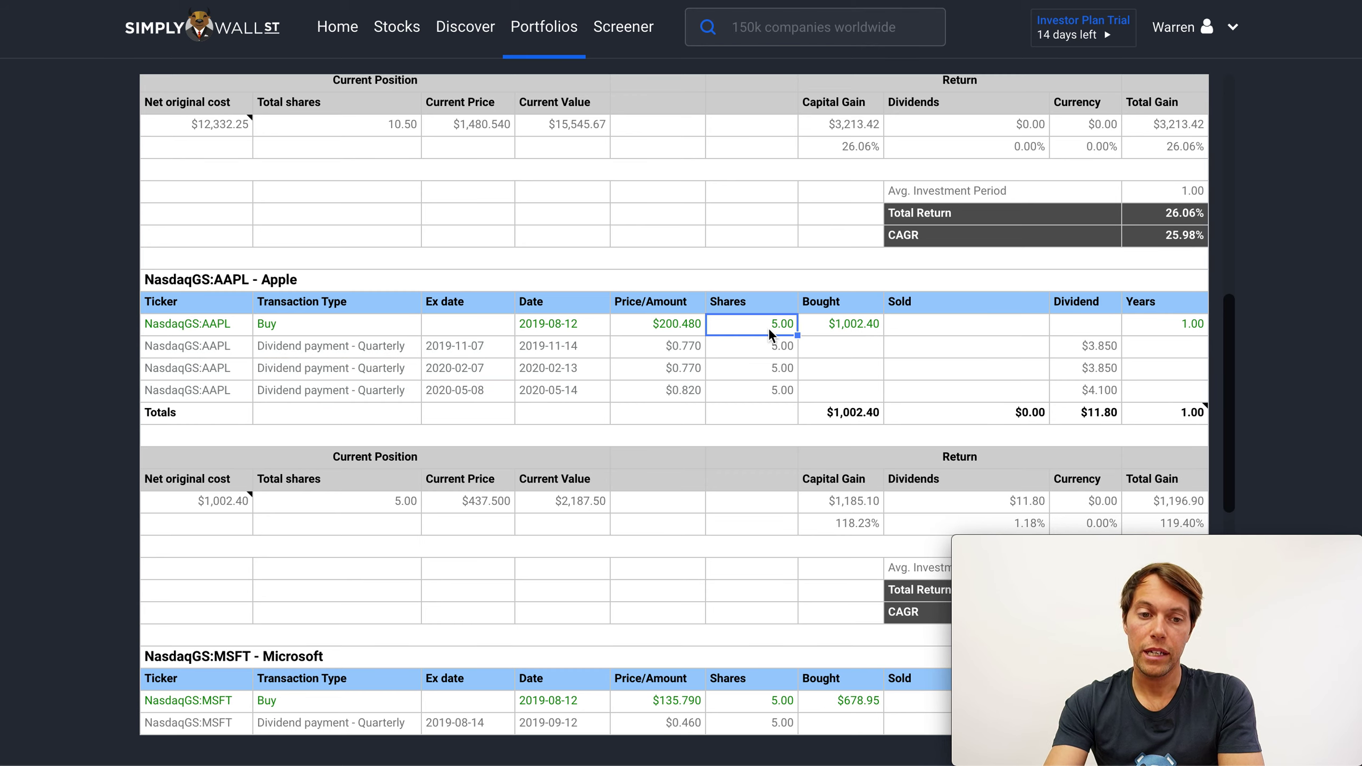
left_click_drag(775, 348, 226, 386)
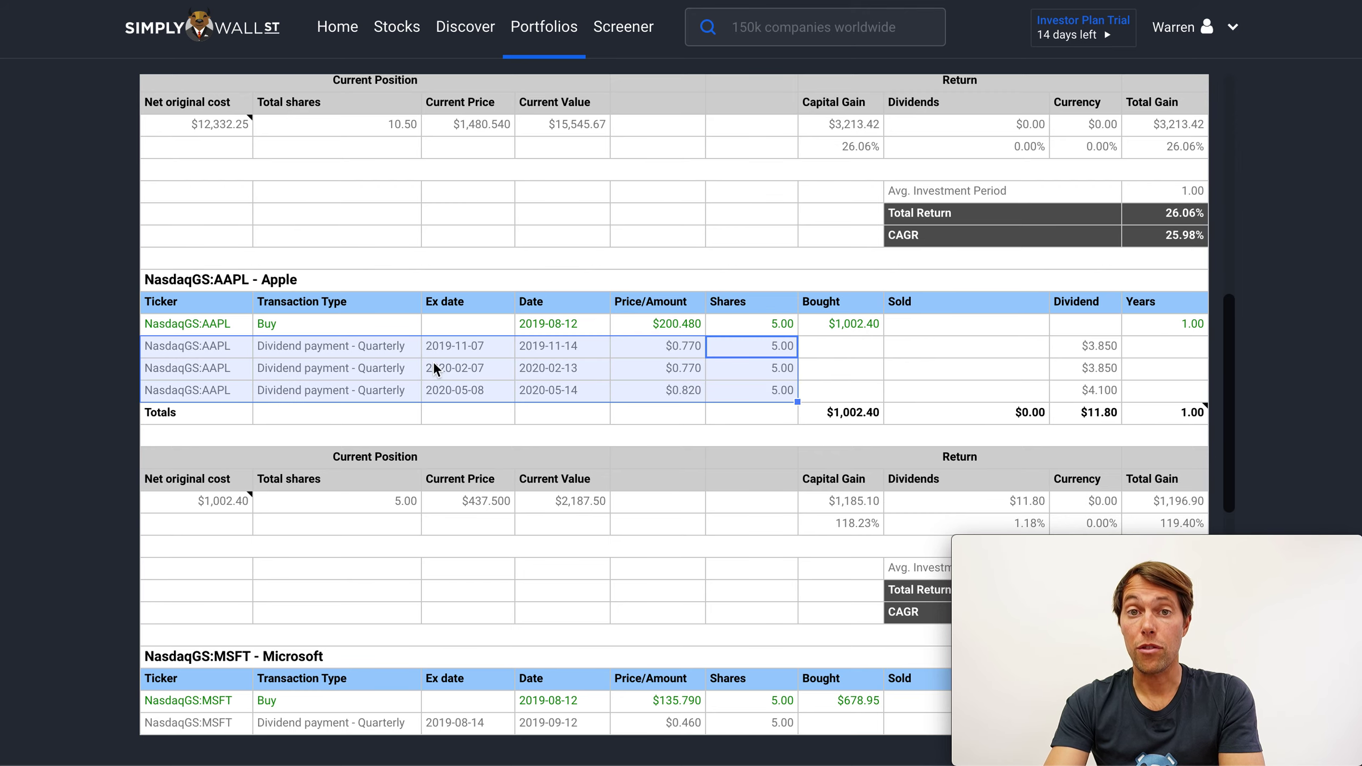
Switch the returns calculation period to 3 yrs and inspect Apple's purchase date and dividend payments.
left_click_drag(1231, 359, 1233, 188)
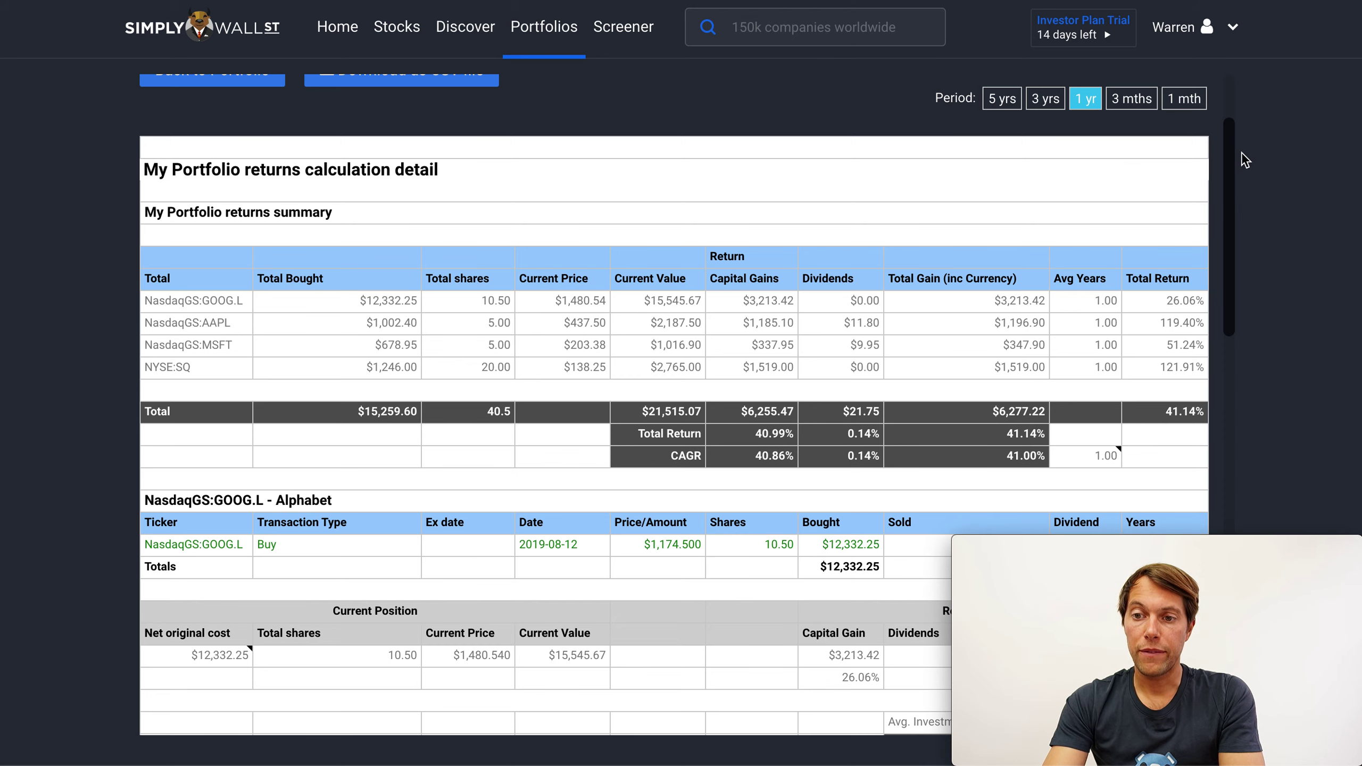
left_click_drag(1231, 174, 1234, 117)
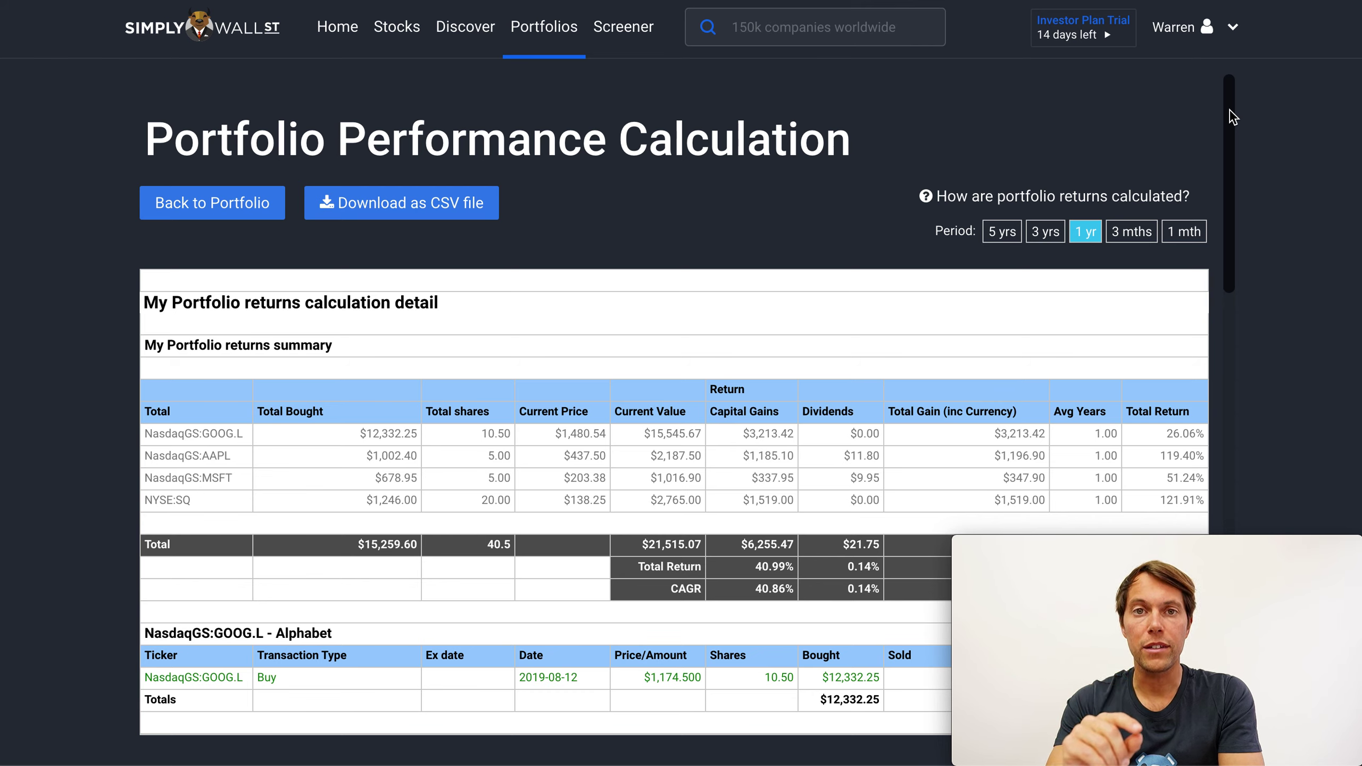
left_click(1040, 236)
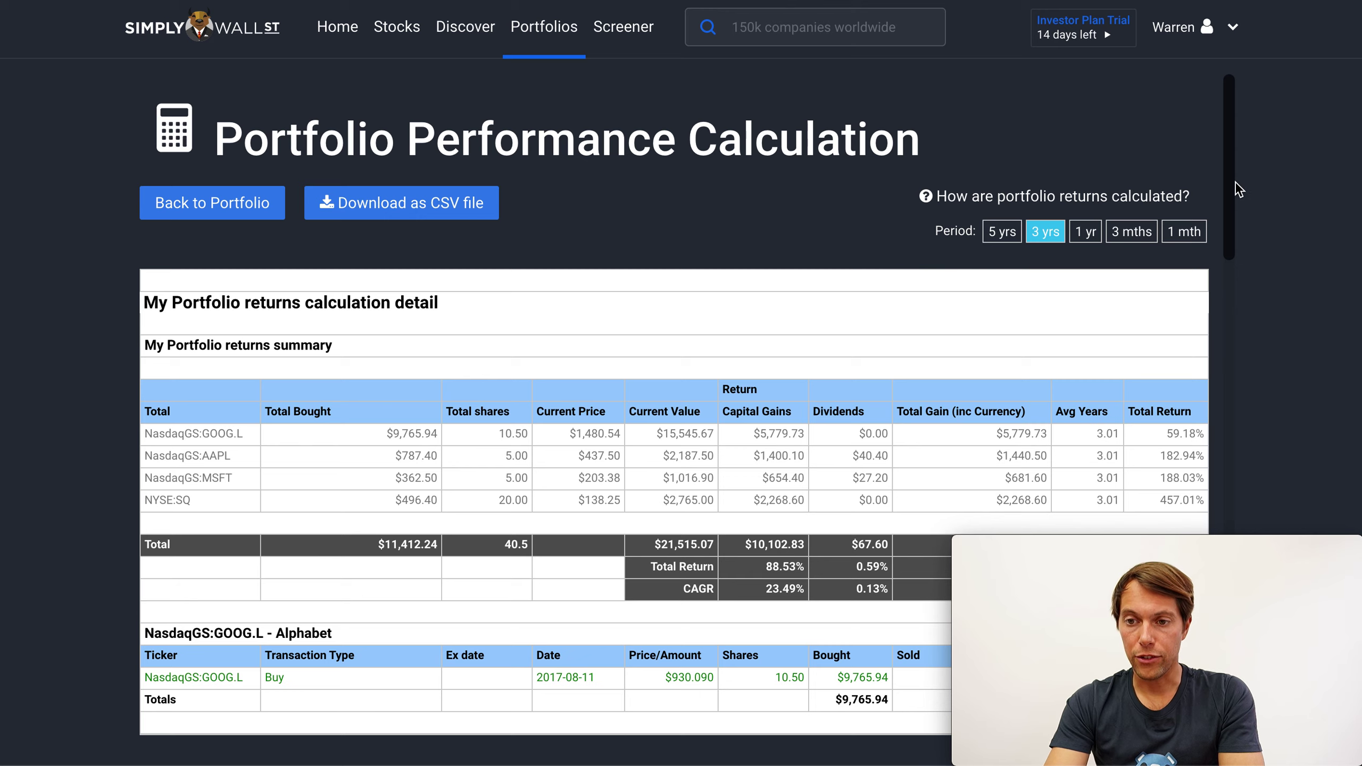
left_click_drag(1229, 151, 1227, 341)
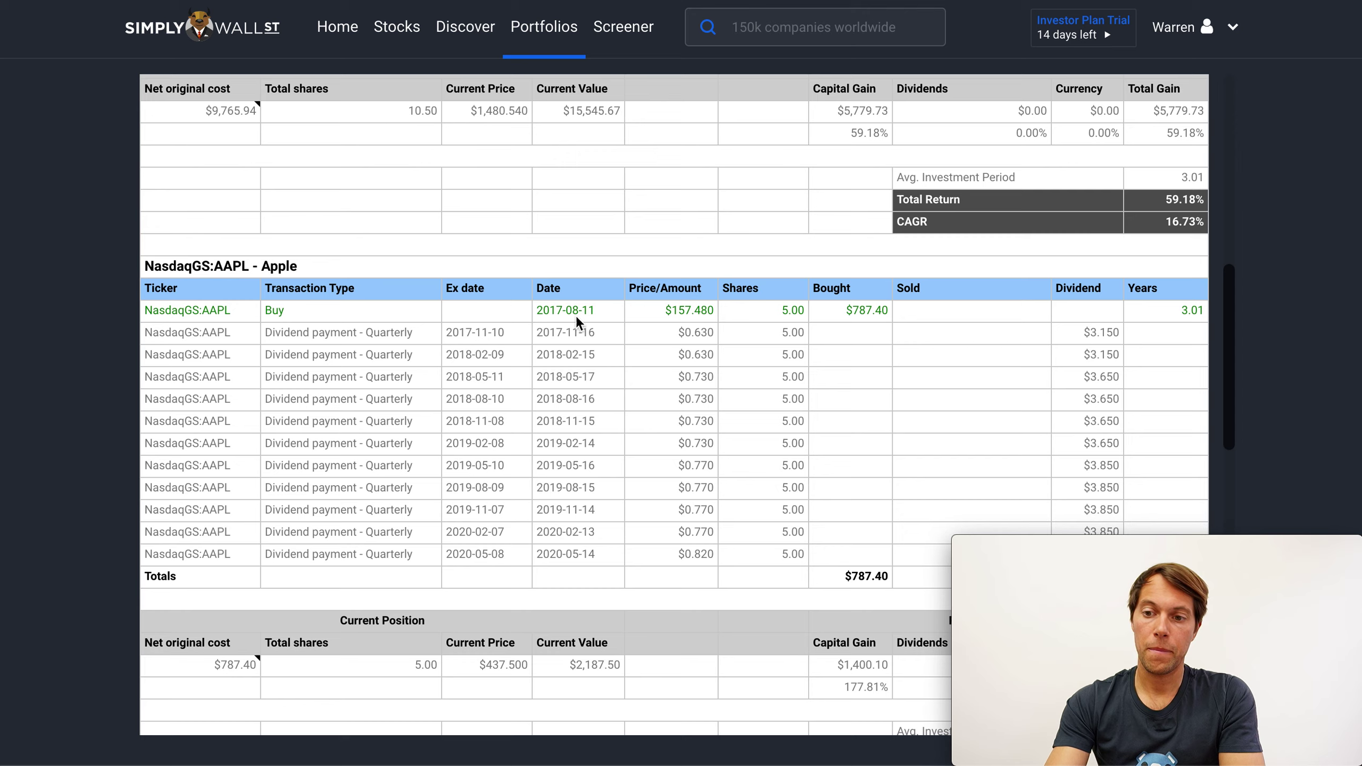
left_click_drag(1234, 311, 1250, 109)
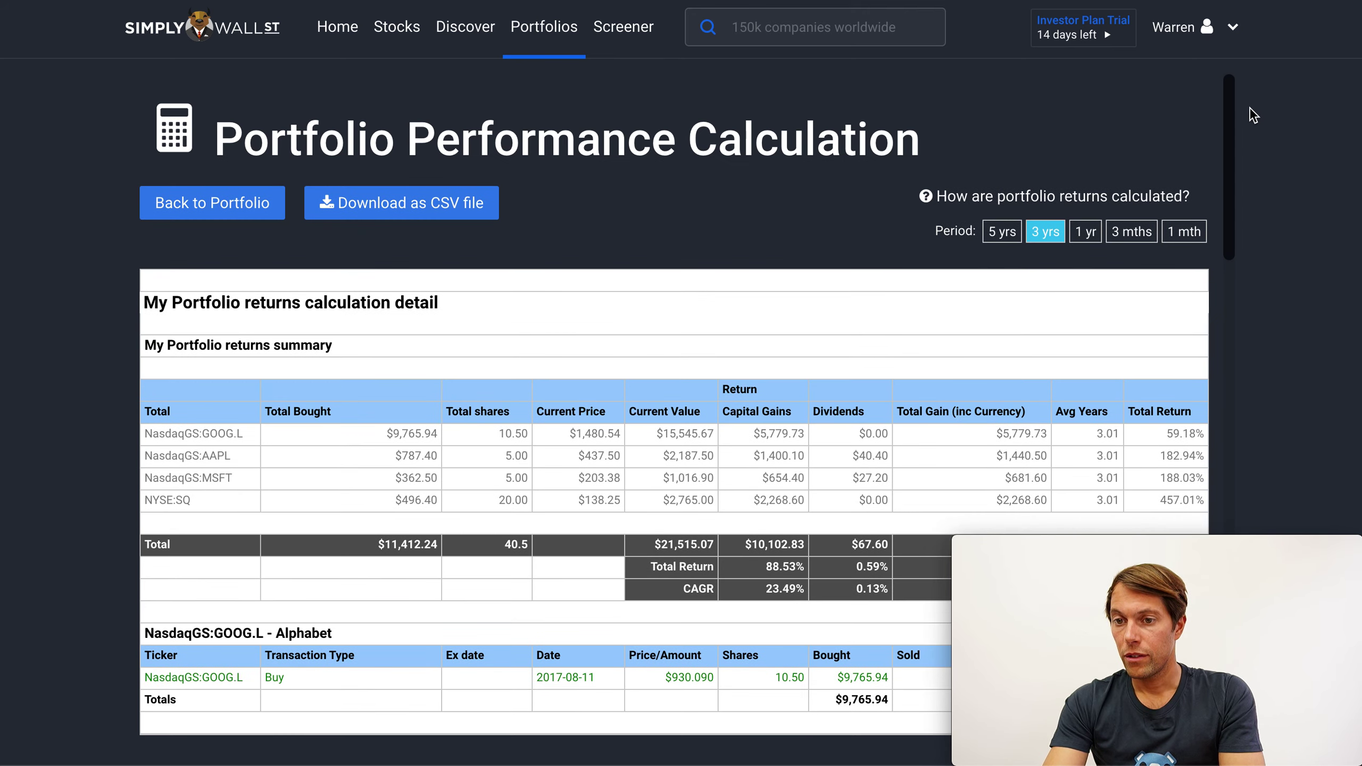
Go back to the portfolio, open it for editing and change its type to Transactions.
left_click(236, 202)
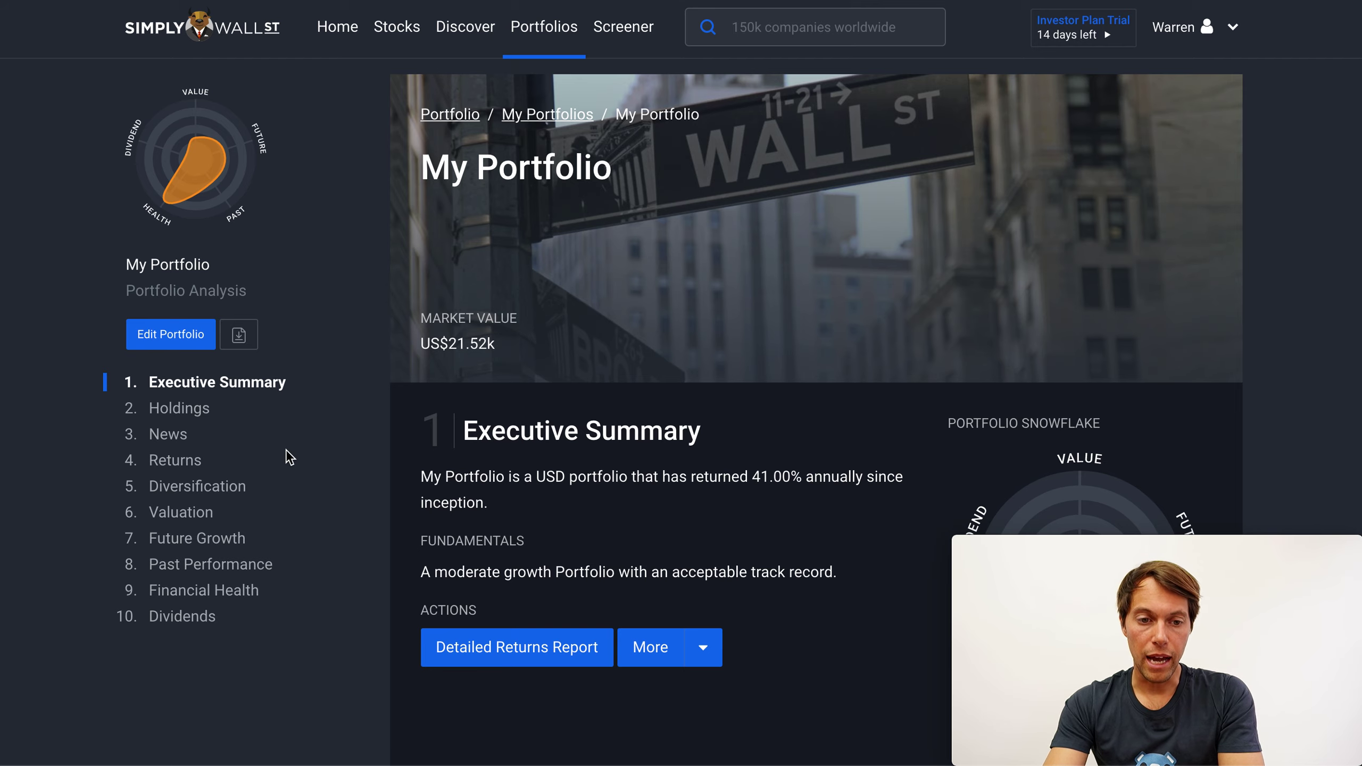
left_click(169, 348)
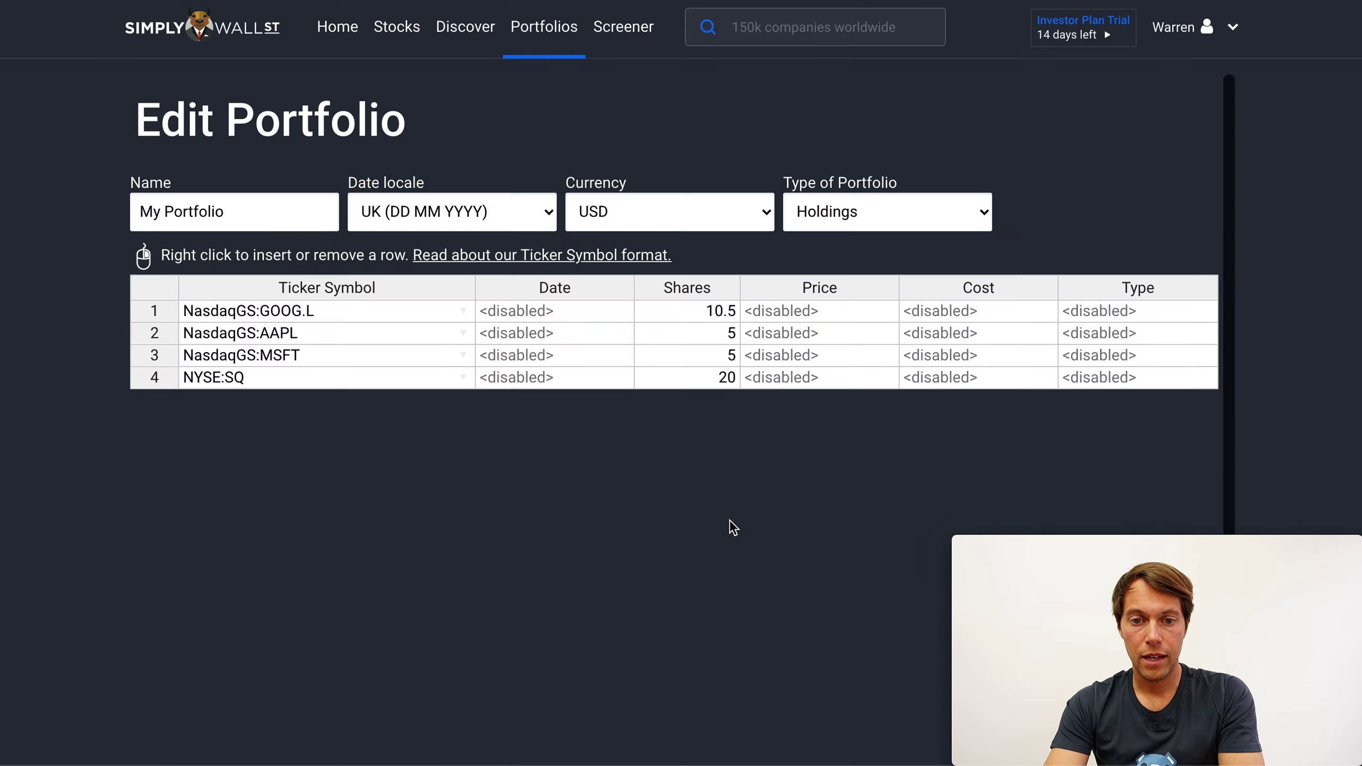
left_click(894, 219)
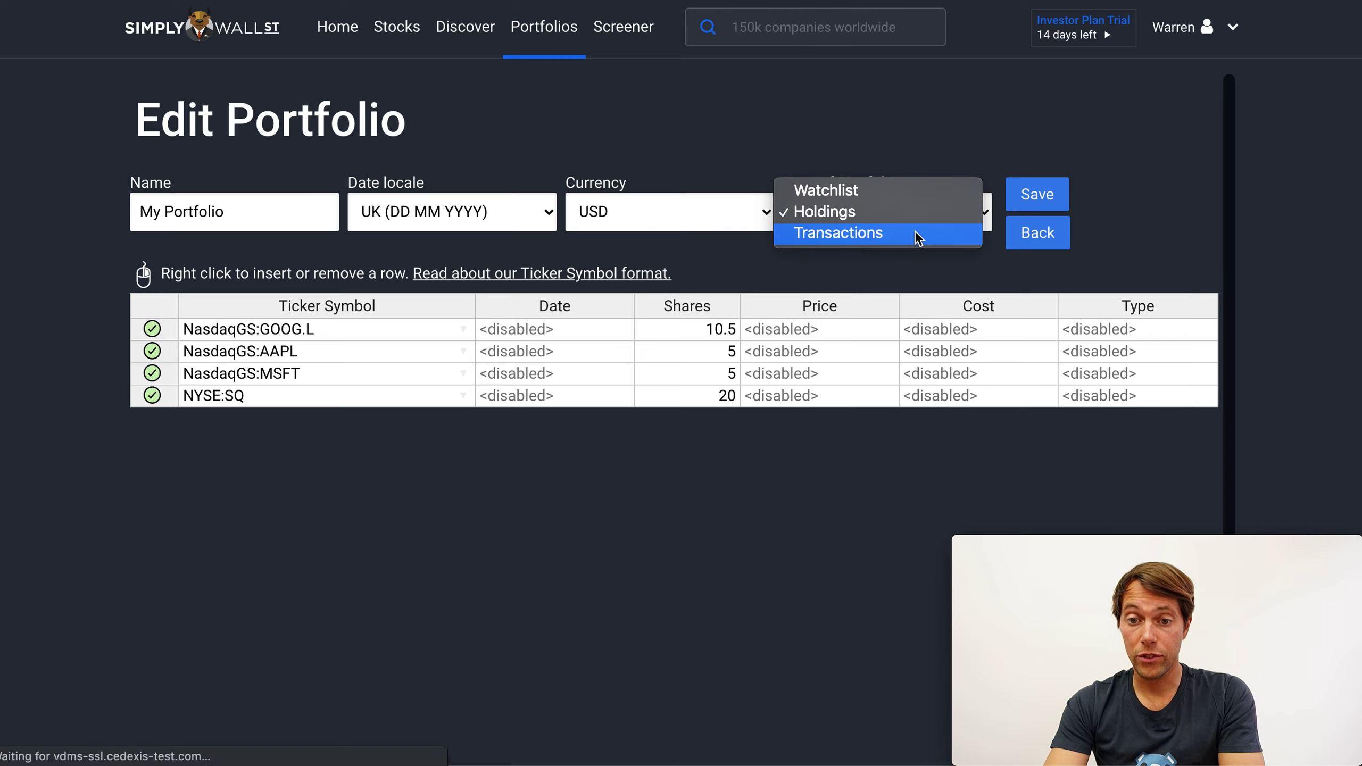
left_click(936, 232)
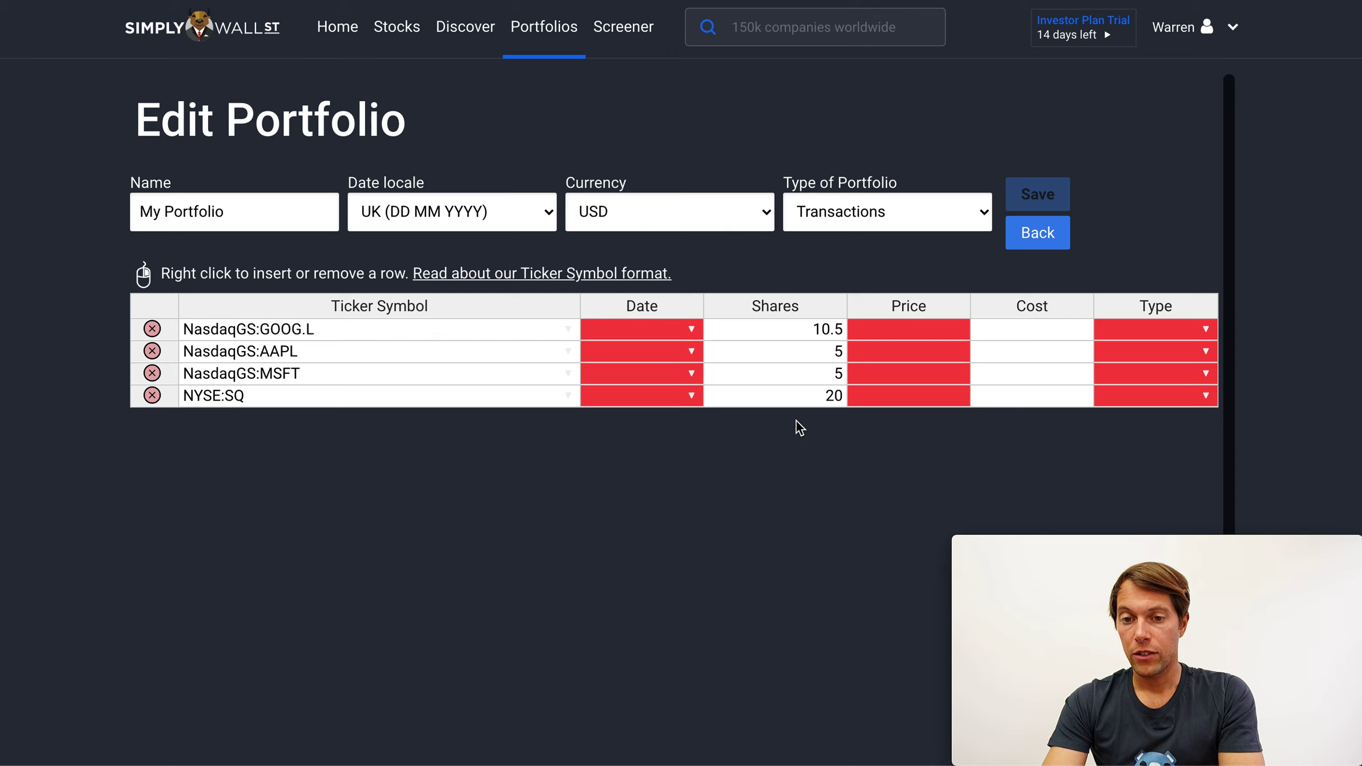
Set the date of the first NasdaqGS:GOOG.L transaction to 13/08/2019.
left_click(691, 329)
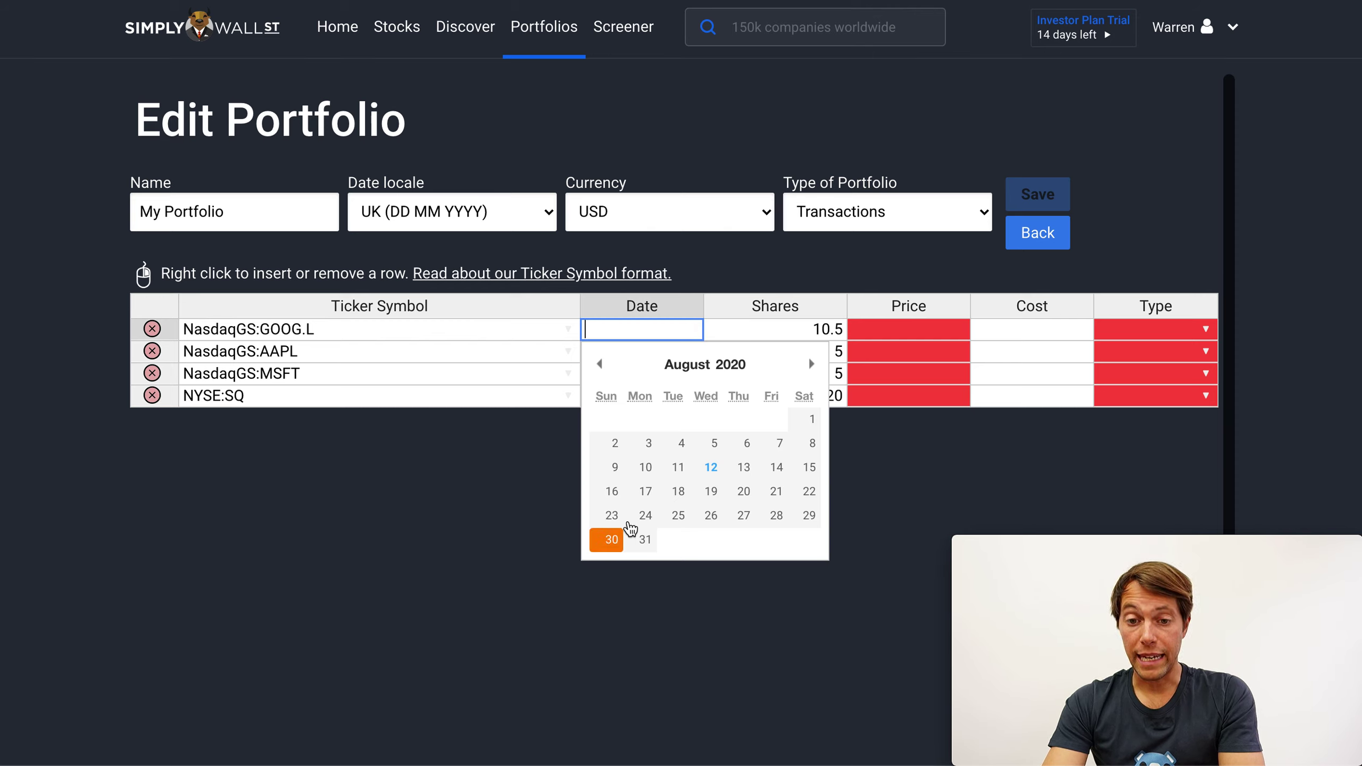
left_click(731, 366)
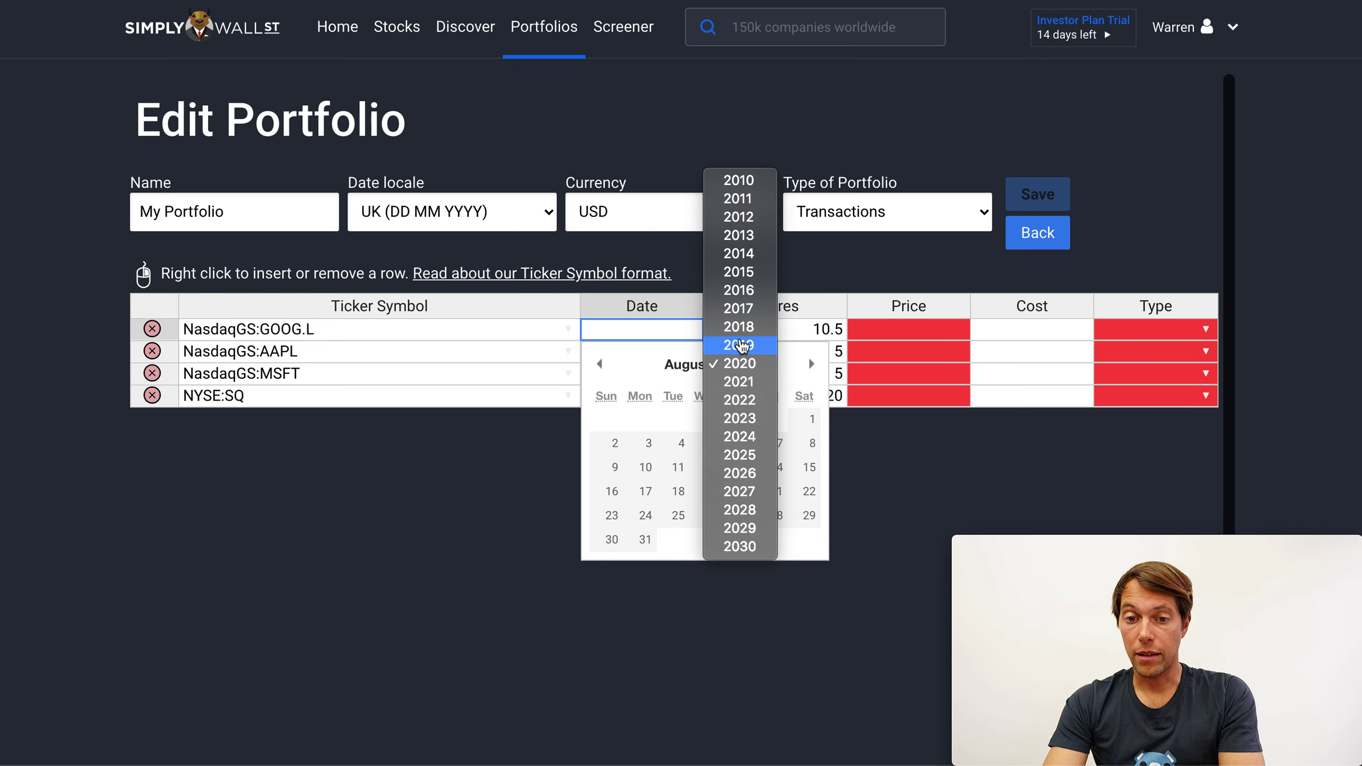
left_click(742, 346)
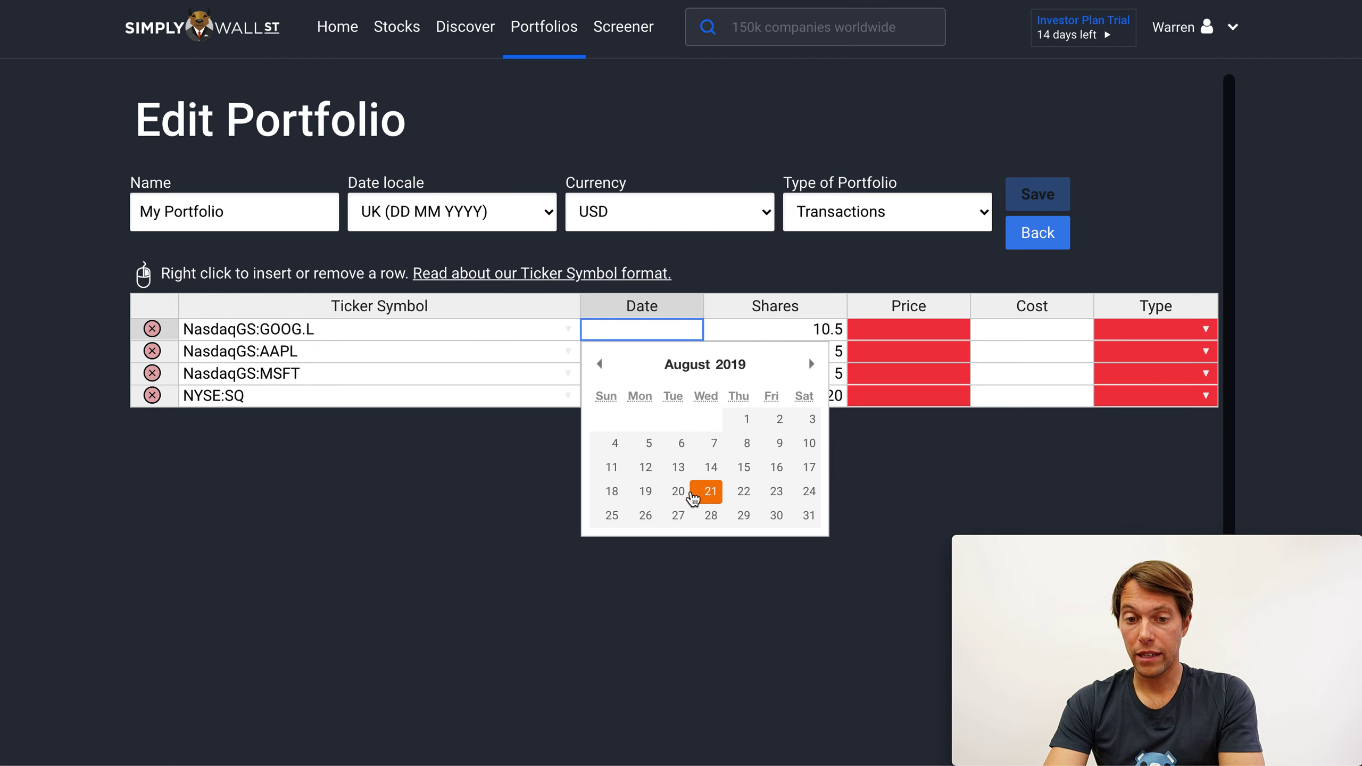
left_click(684, 478)
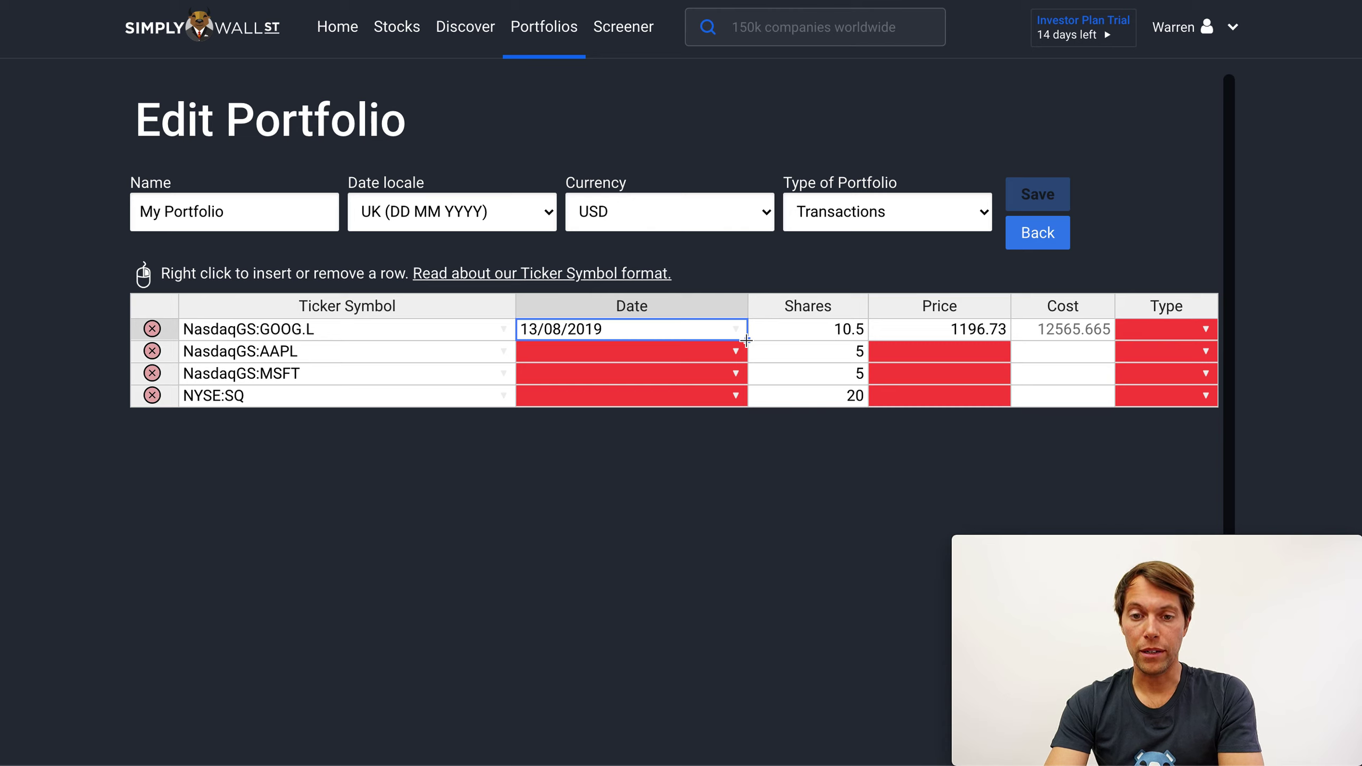
Set the number of shares in the first NasdaqGS:GOOG.L transaction to 10.
mouse_move(747, 340)
left_mouse_down()
mouse_move(748, 356)
mouse_move(750, 334)
left_mouse_up()
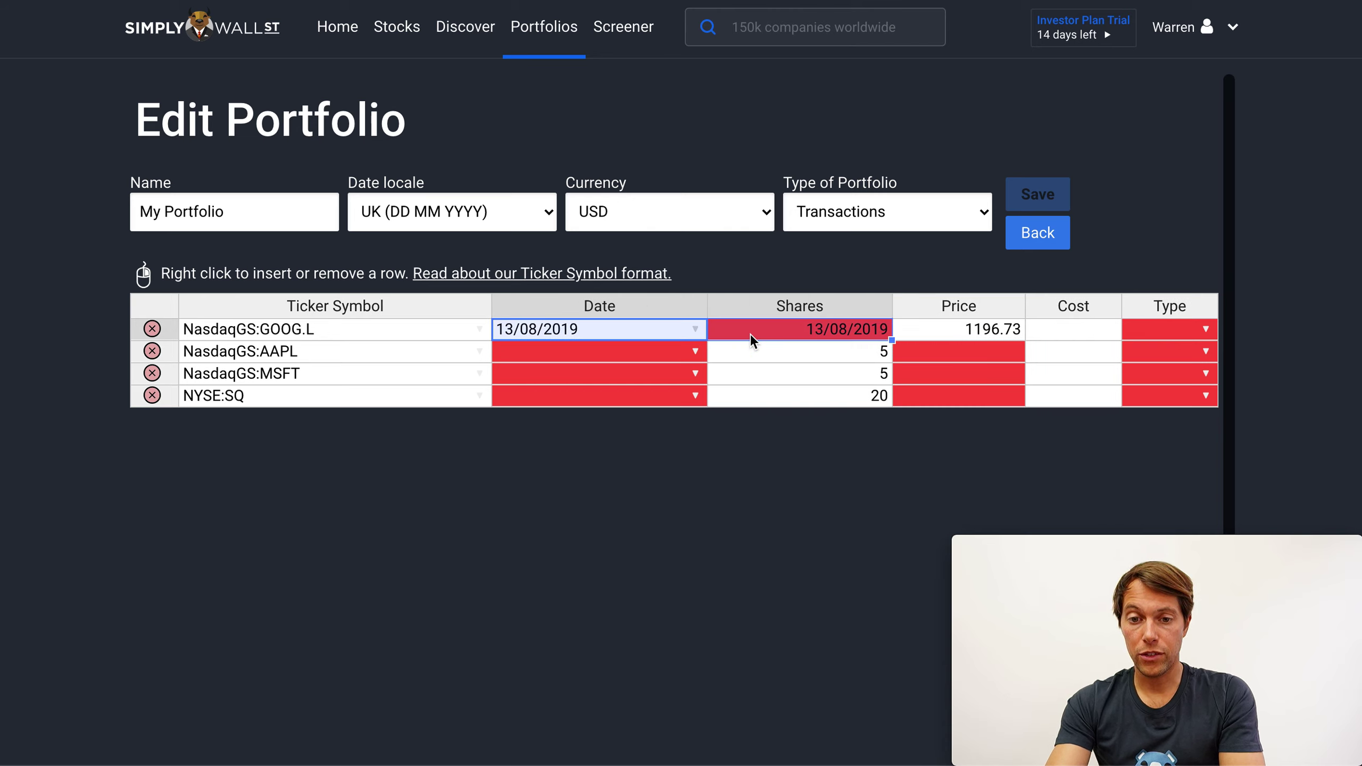
left_click(777, 360)
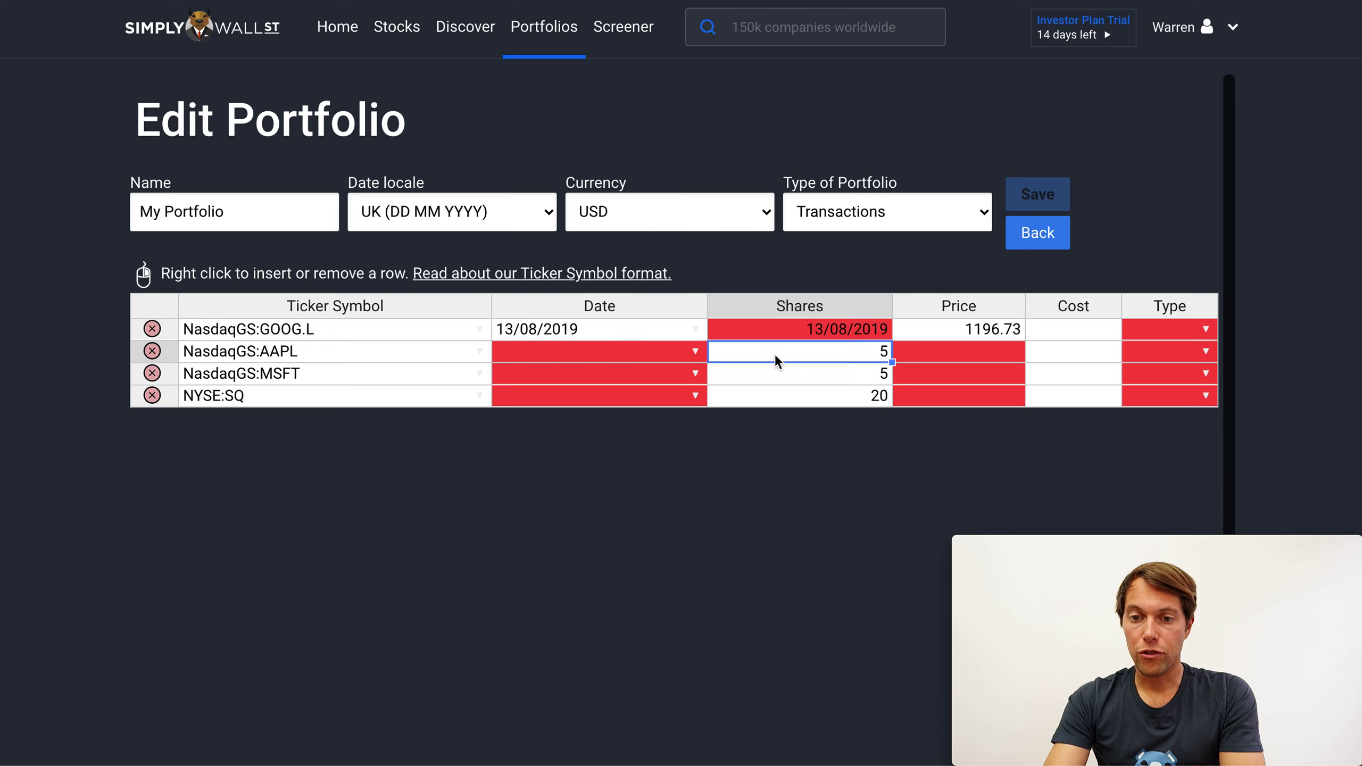
left_click(791, 330)
type("10")
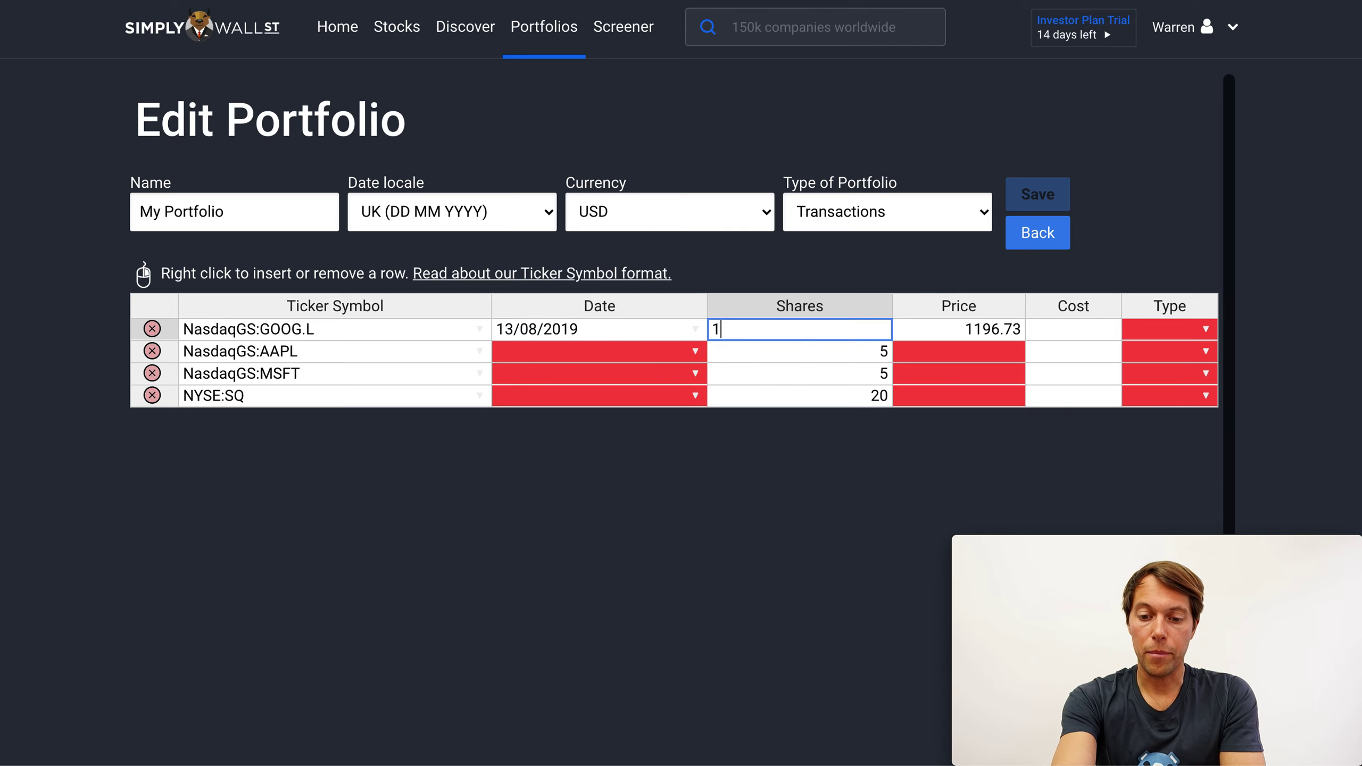
left_click(781, 413)
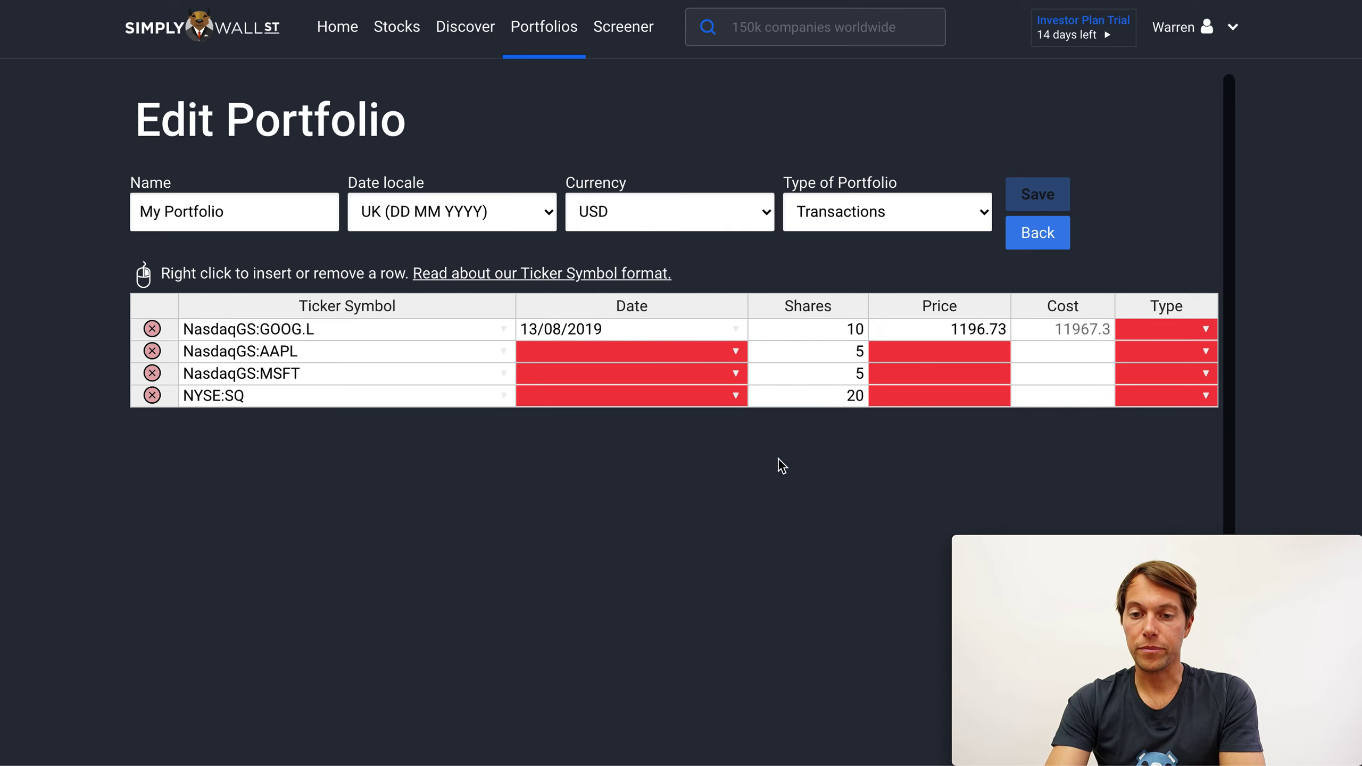
Fill the 13/08/2019 date down from the first transaction to the AAPL, MSFT and SQ rows.
left_click(697, 332)
left_click_drag(747, 342, 745, 393)
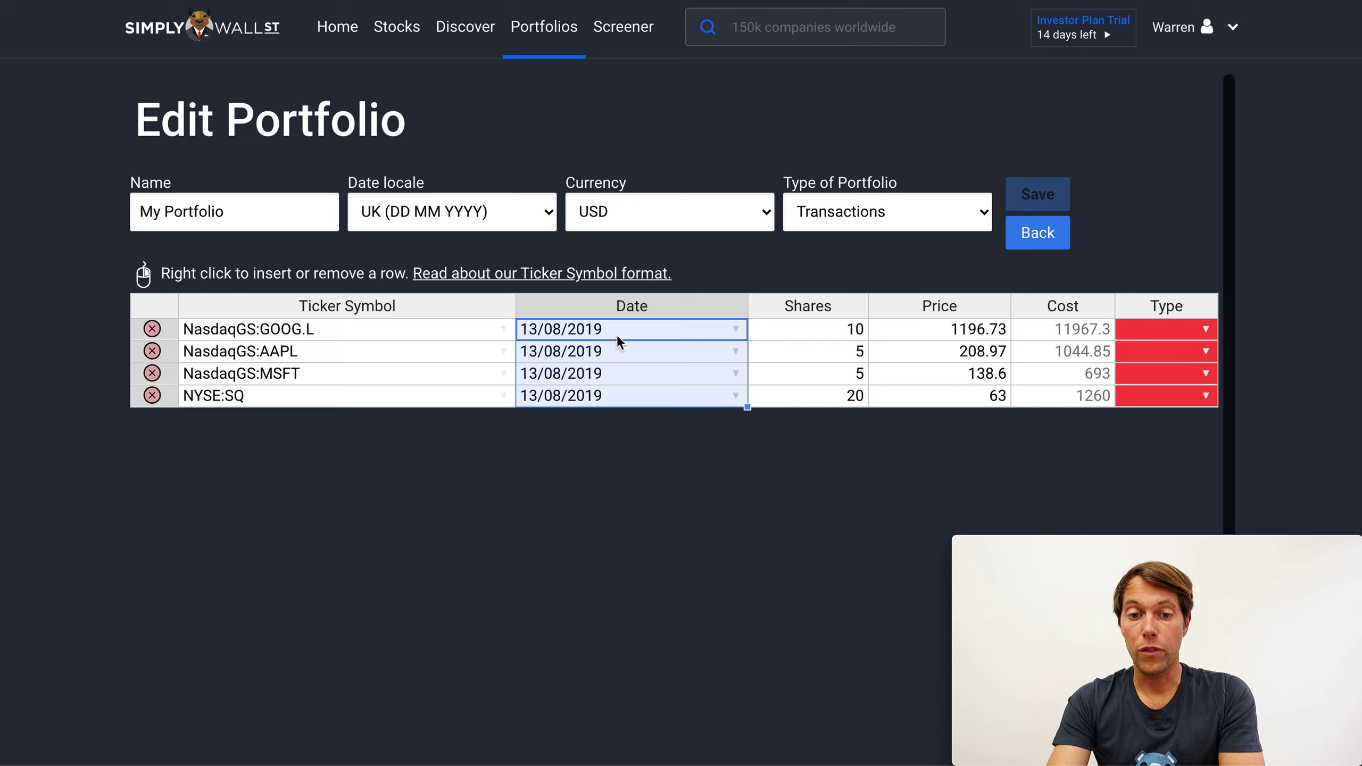
left_click(701, 431)
Set the transaction type of all four rows to Buy.
left_click(1207, 332)
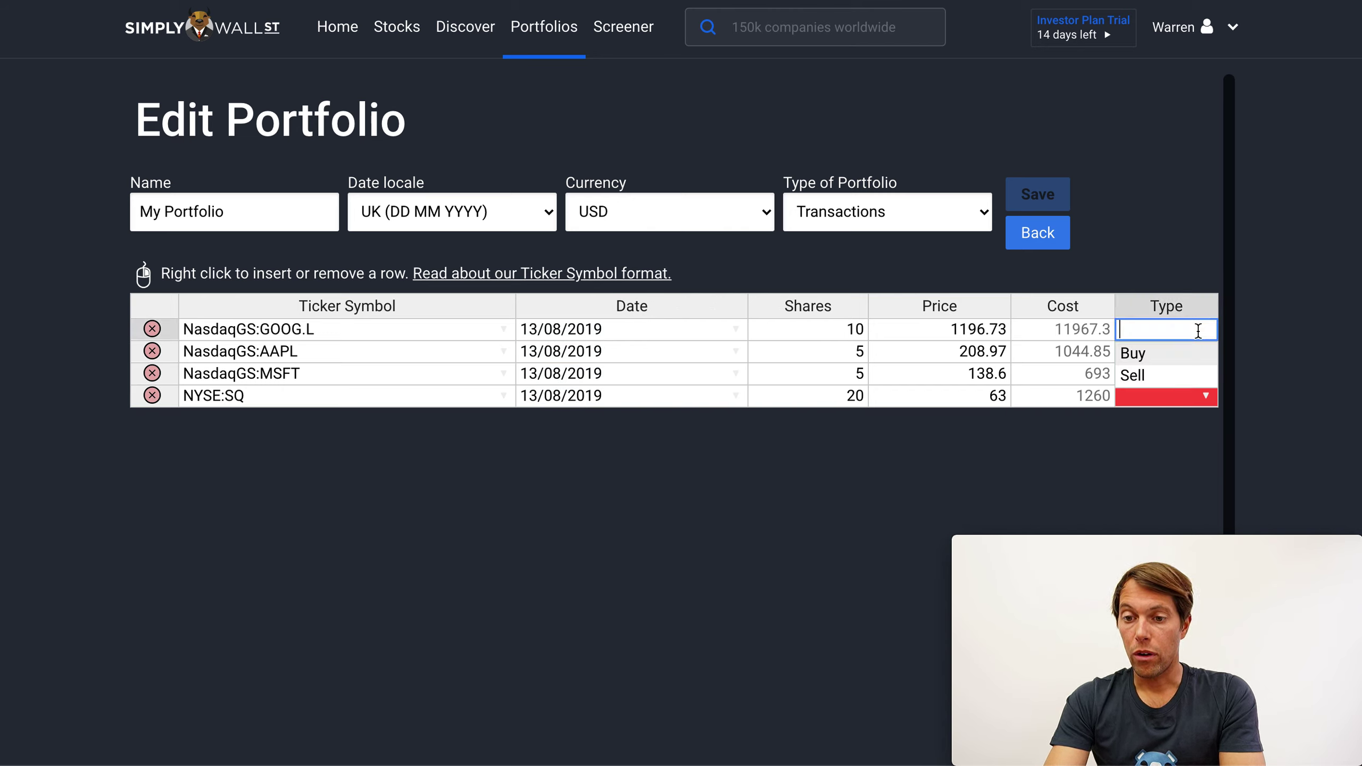
left_click(1175, 351)
left_click_drag(1217, 341, 1209, 391)
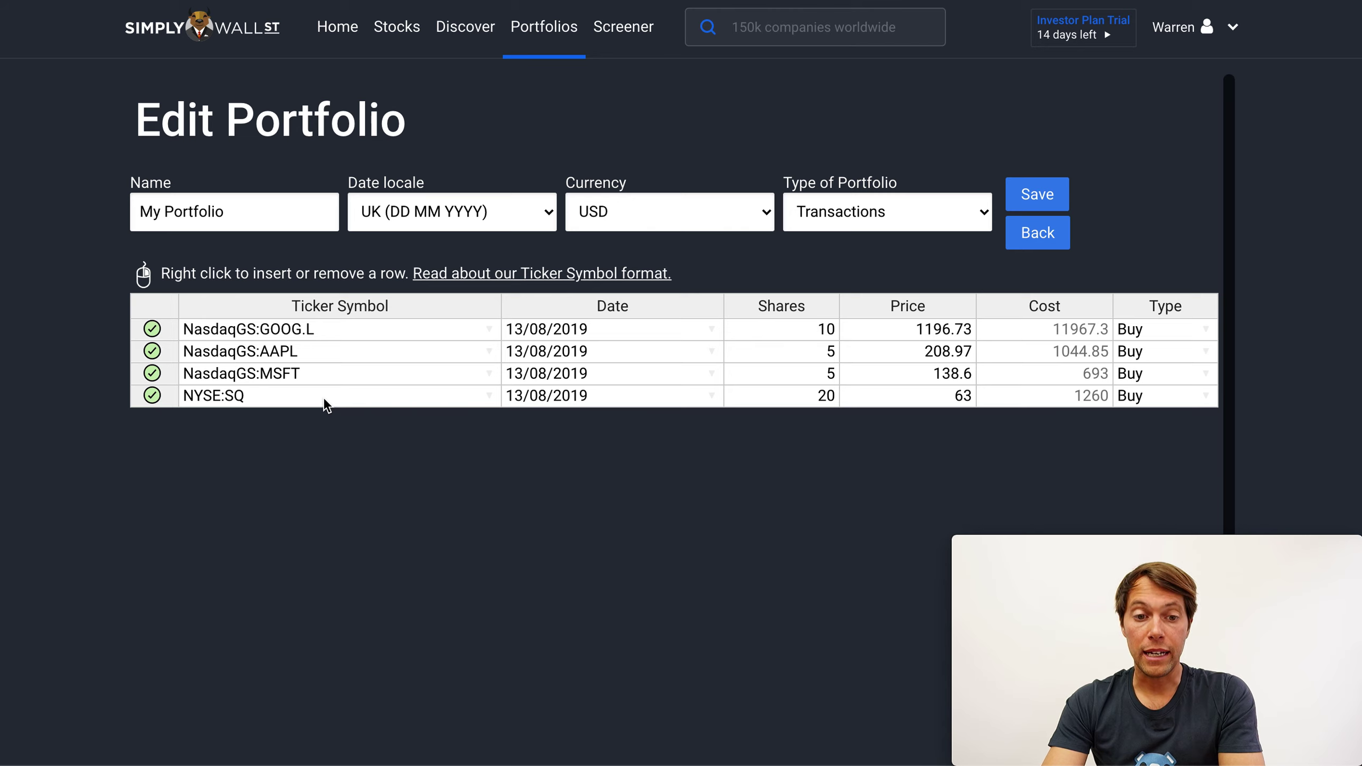
Insert a row below NYSE:SQ and set its ticker symbol to NasdaqGS:GOOG.L.
right_click(326, 403)
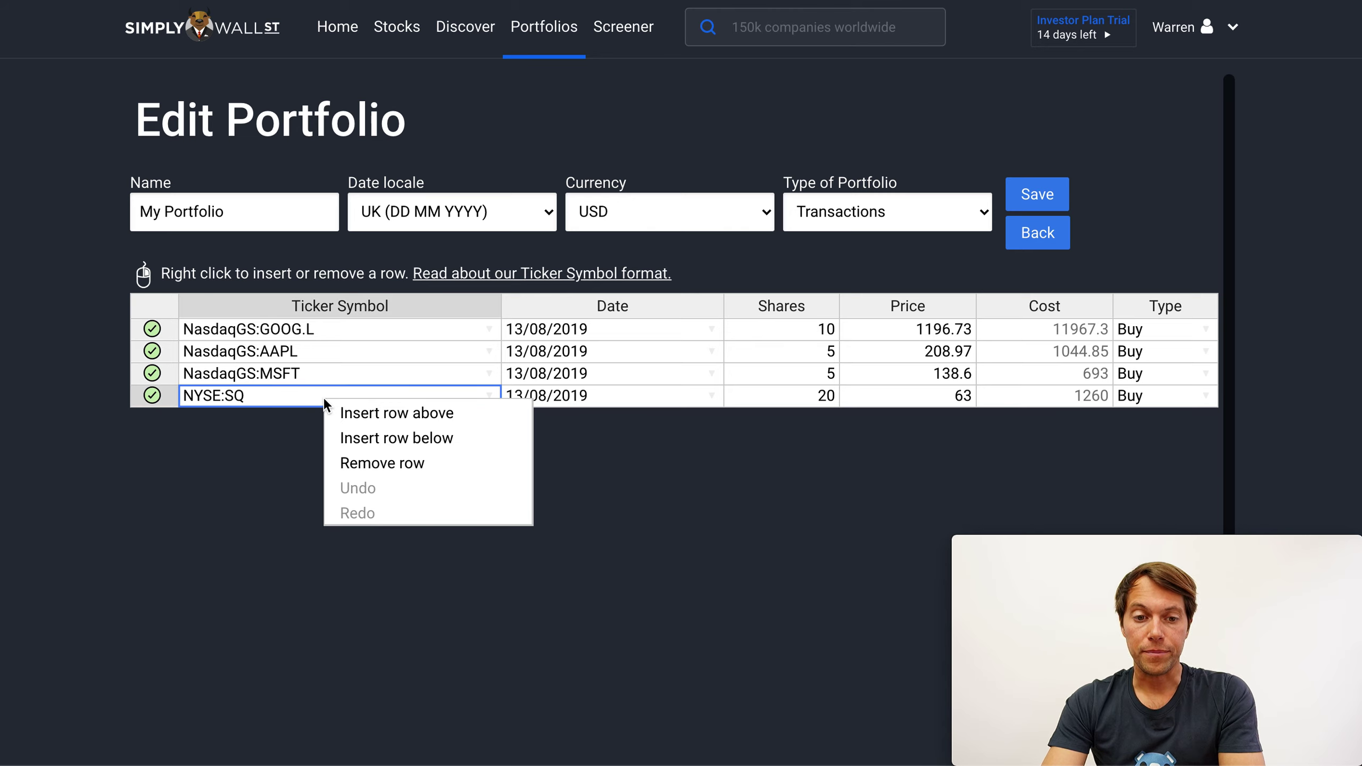
left_click(405, 439)
left_click(402, 423)
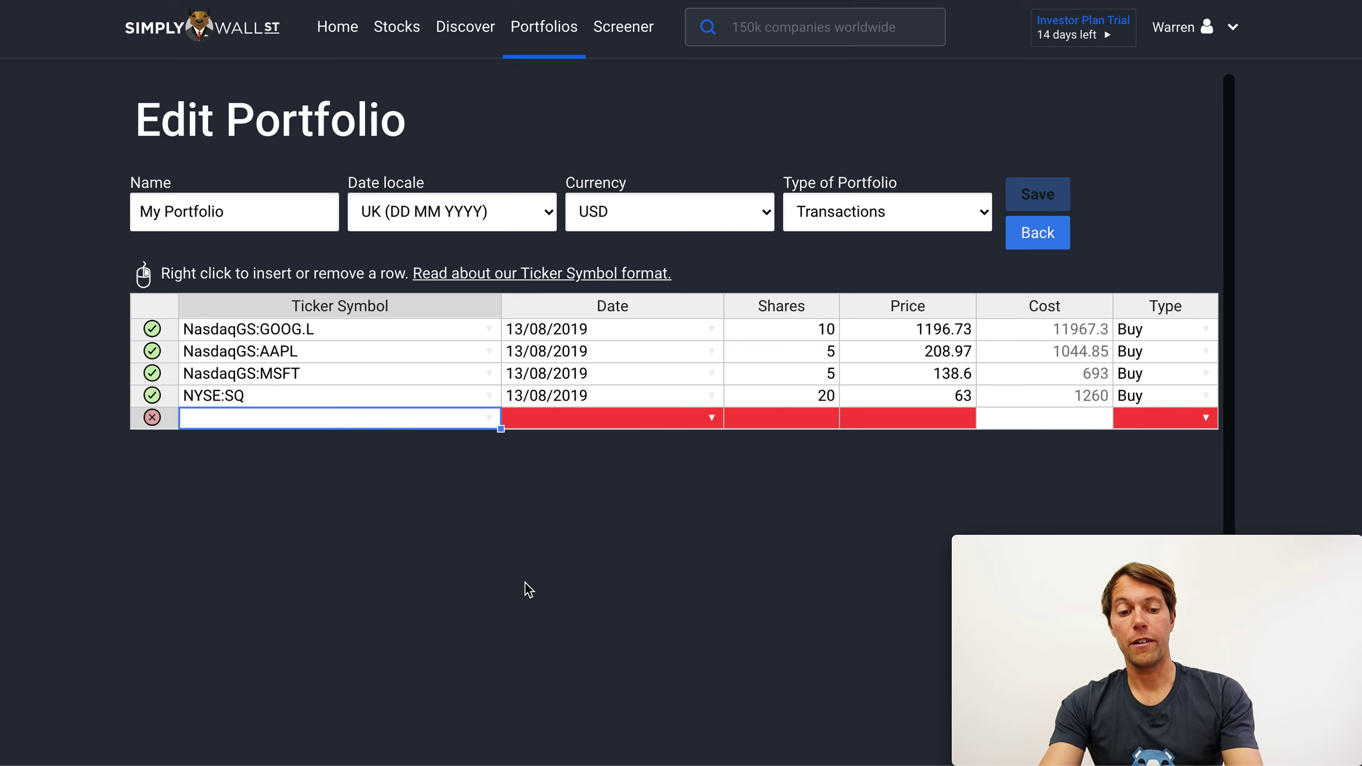
type("goog")
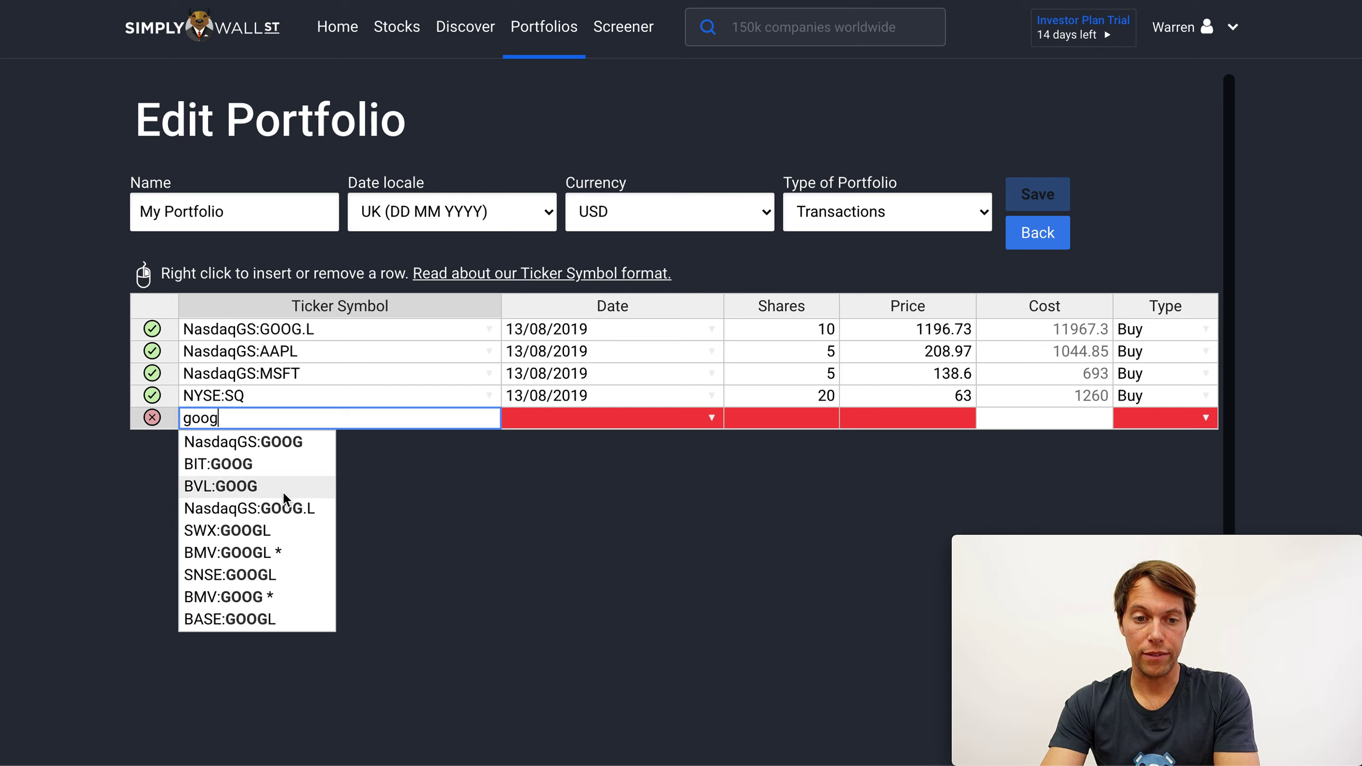
left_click(287, 509)
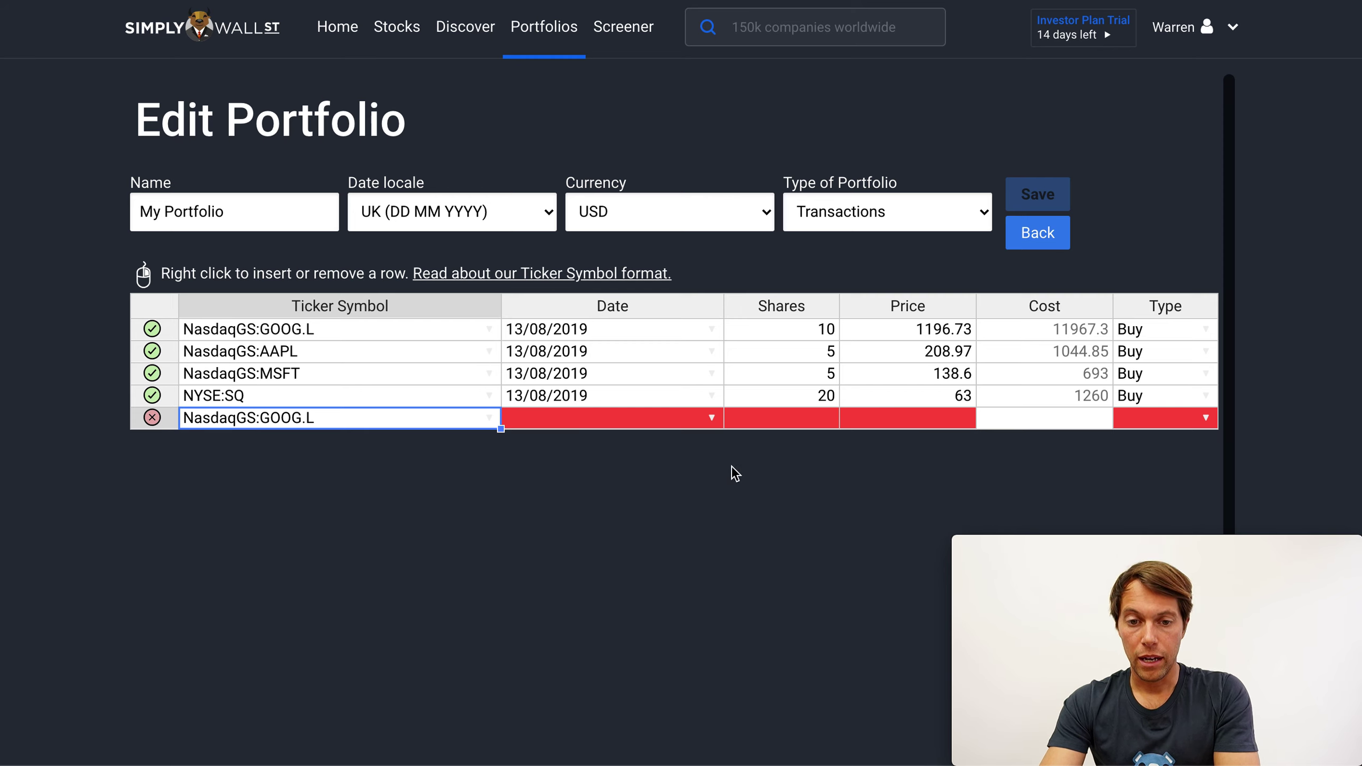
Date the new NasdaqGS:GOOG.L transaction 04/08/2020 and enter 10 shares.
left_click(715, 419)
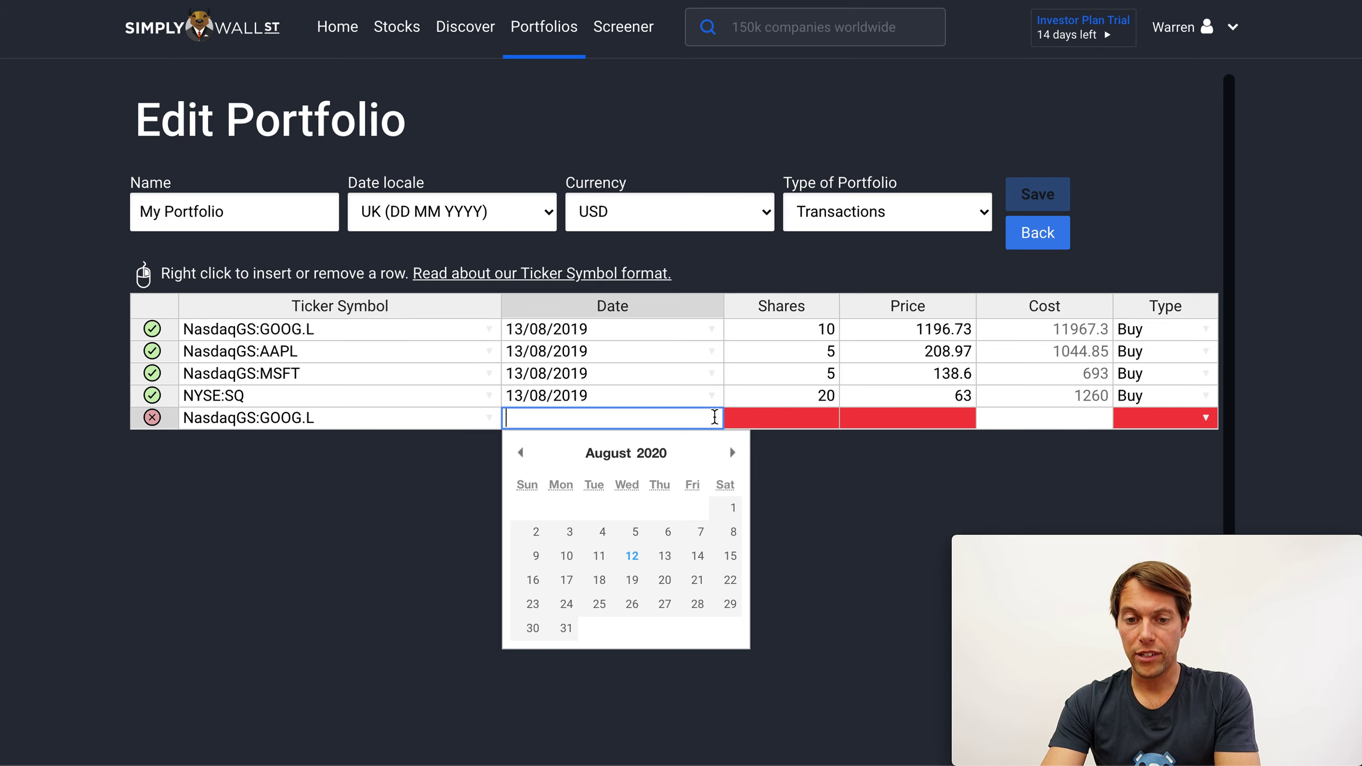
left_click(598, 531)
left_click(861, 504)
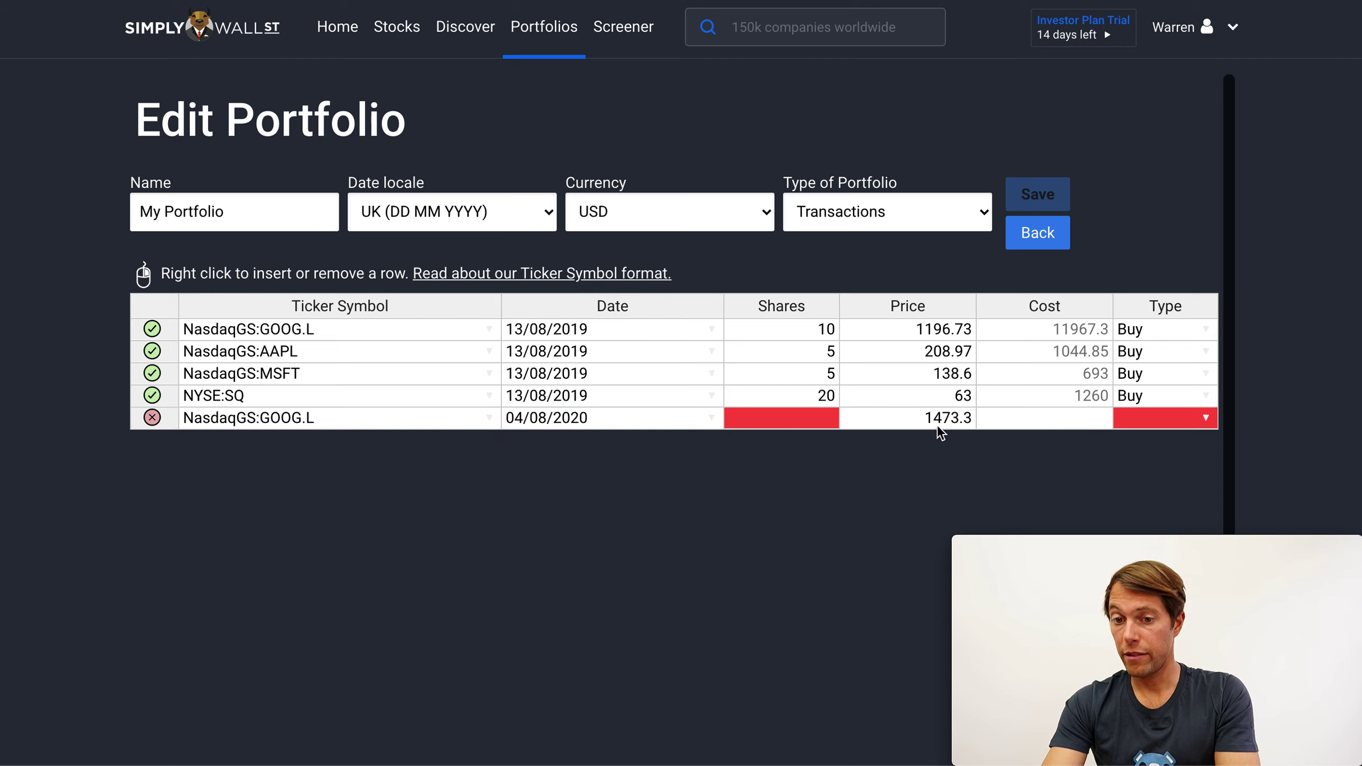
left_click(787, 422)
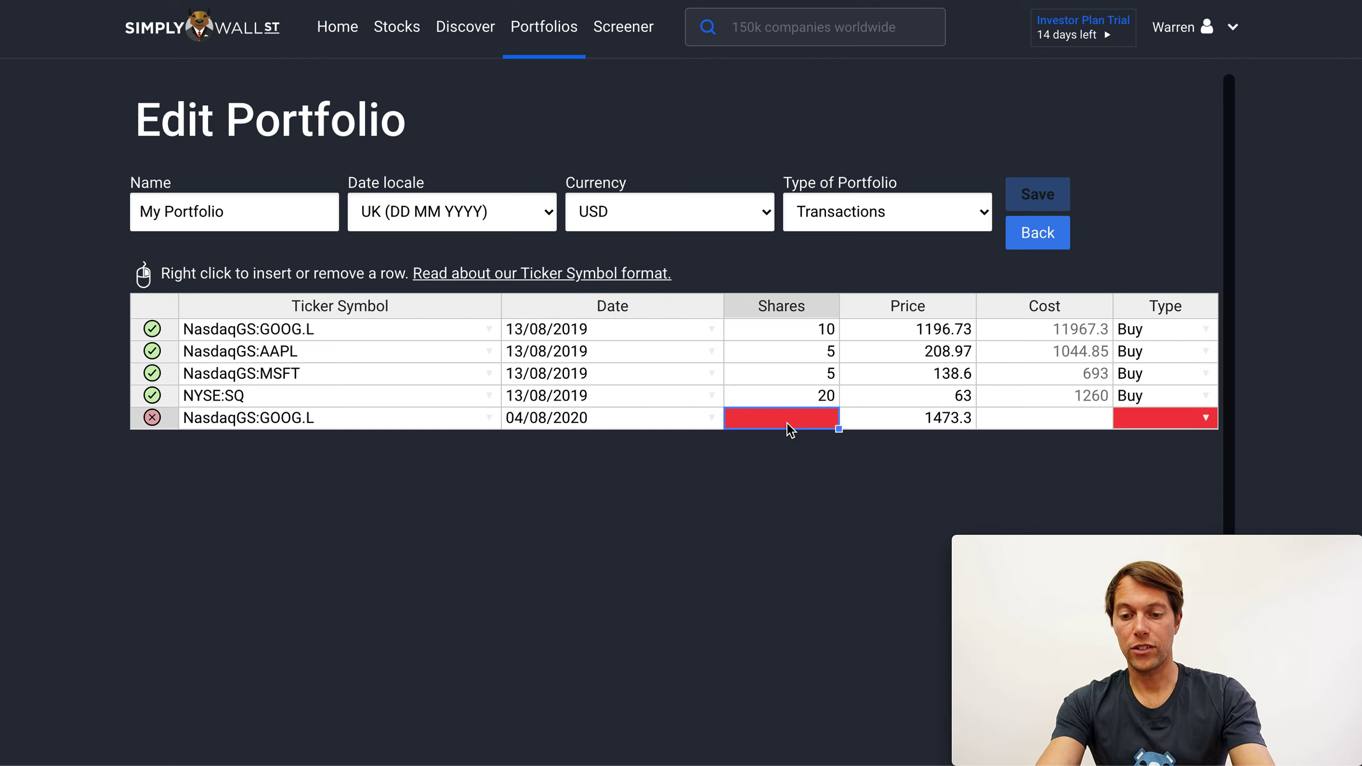
type("10")
left_click(947, 464)
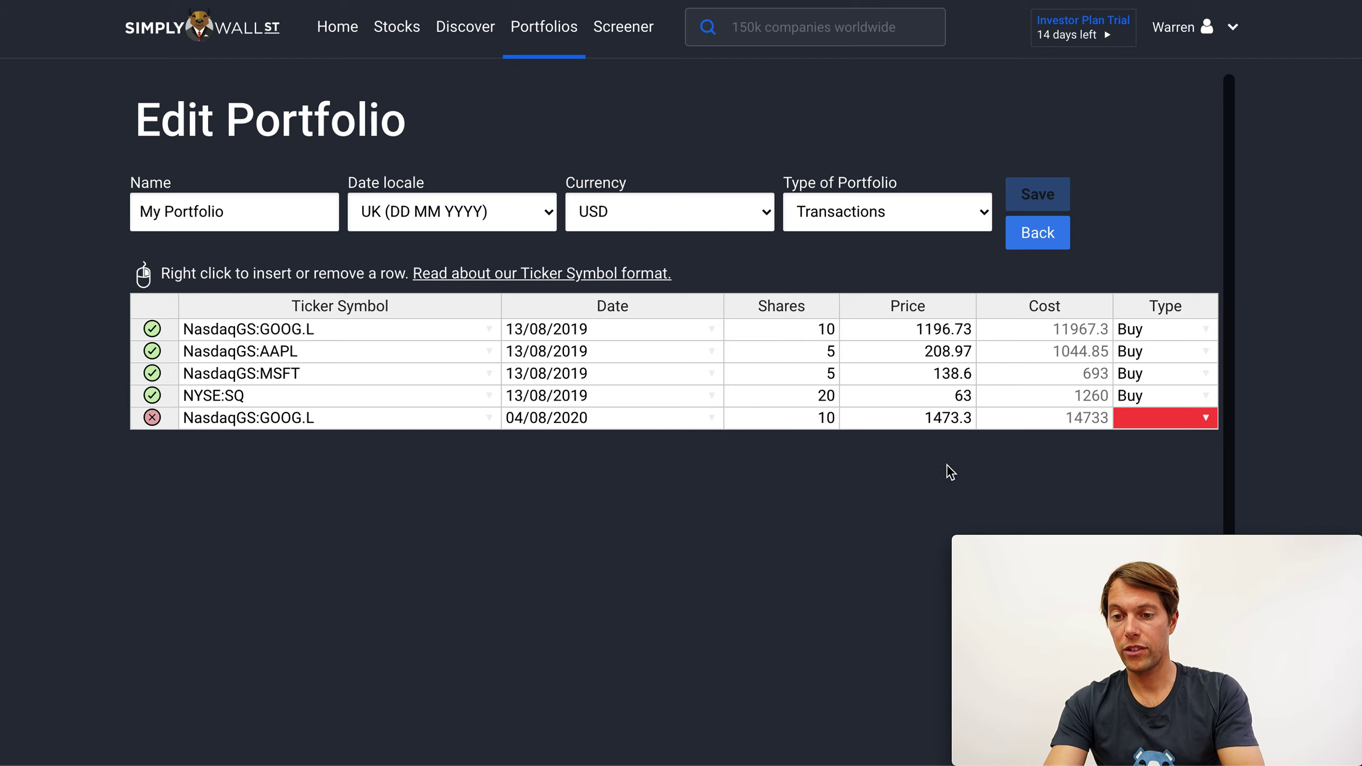
Set the new NasdaqGS:GOOG.L transaction's type to Sell and save the portfolio changes.
left_click(1205, 419)
left_click(1163, 456)
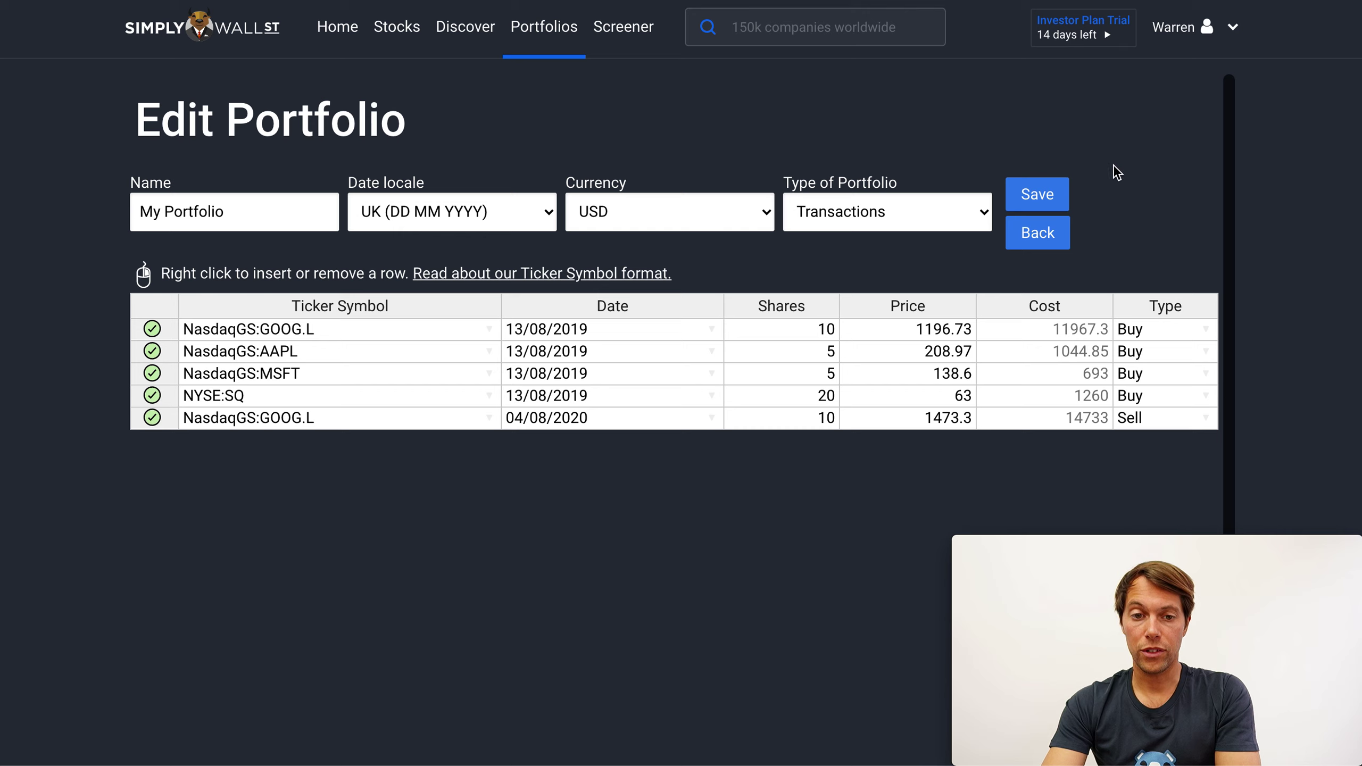
left_click(1031, 196)
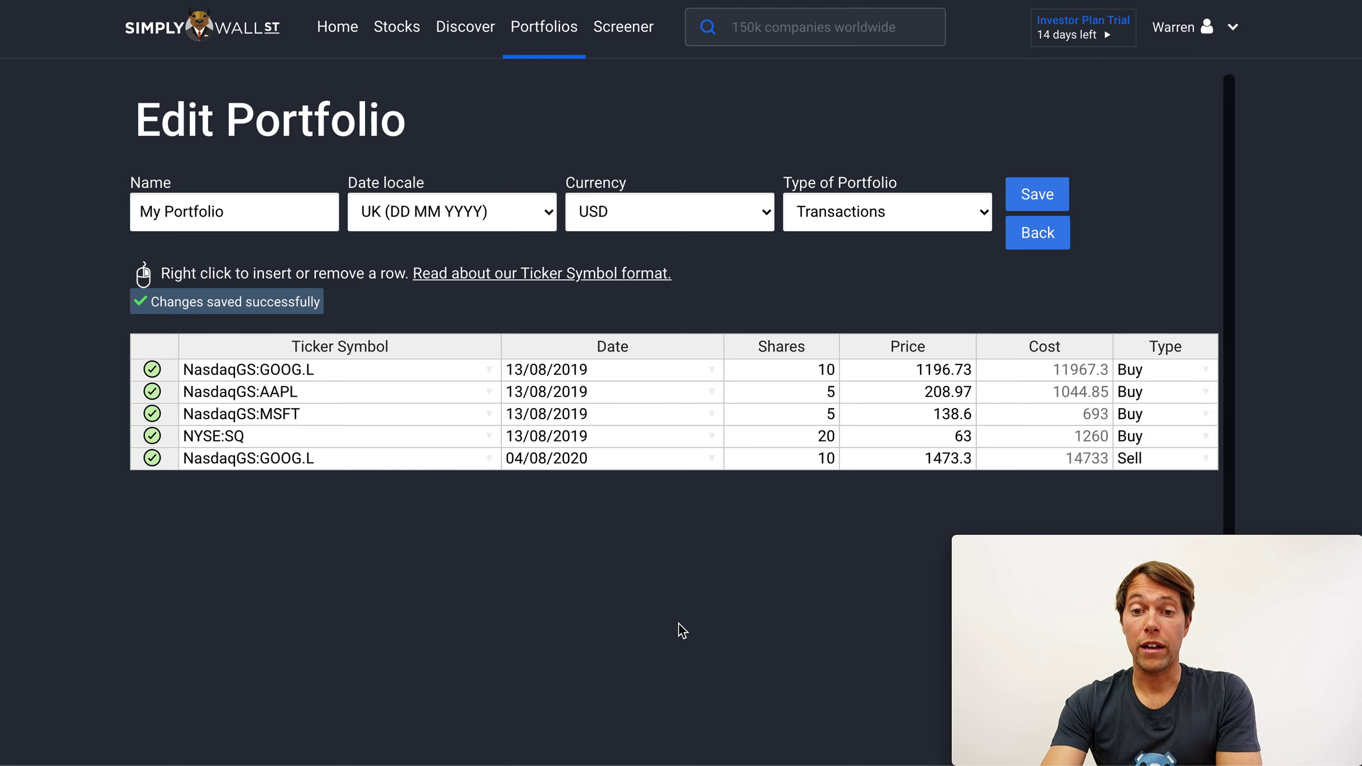
Return to the portfolio analysis and hide the liquidated stocks in the Holdings section.
left_click(1029, 246)
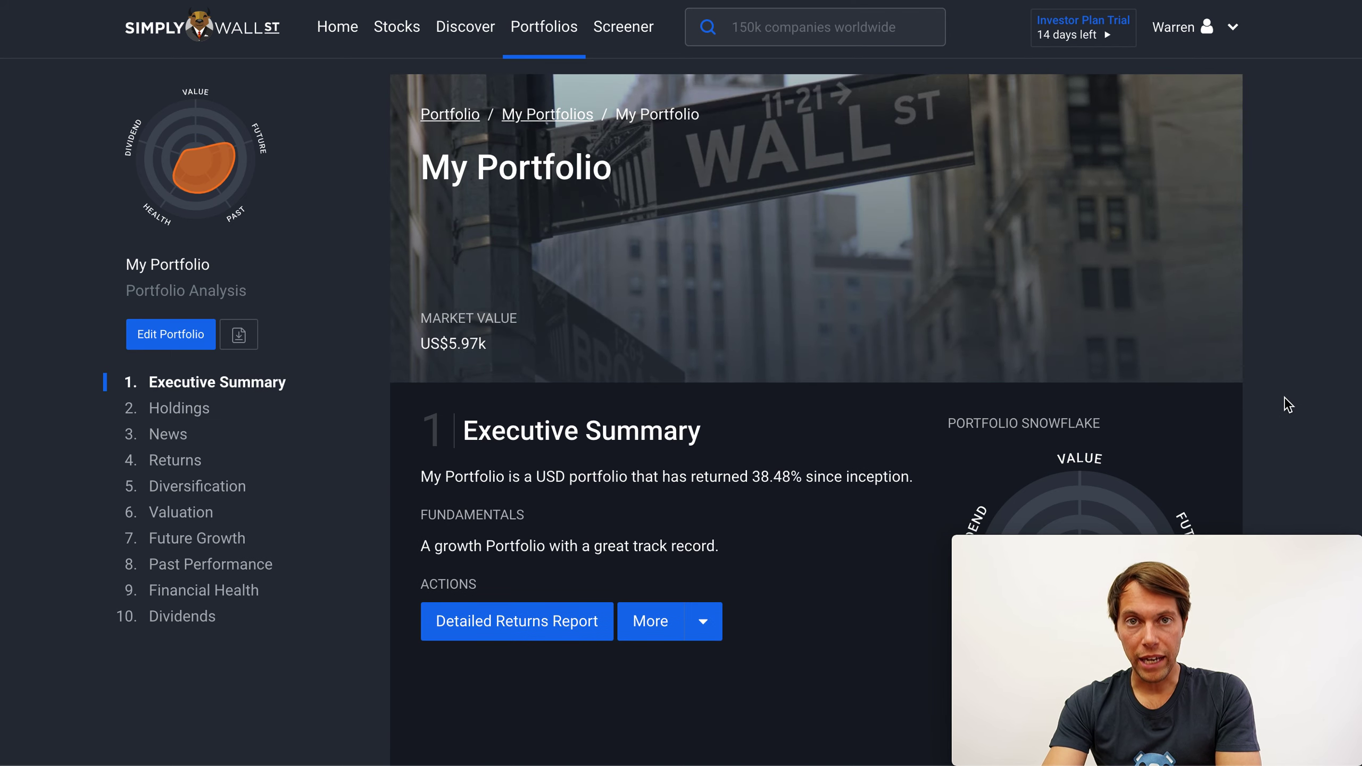
scroll(1288, 405, "down", 10)
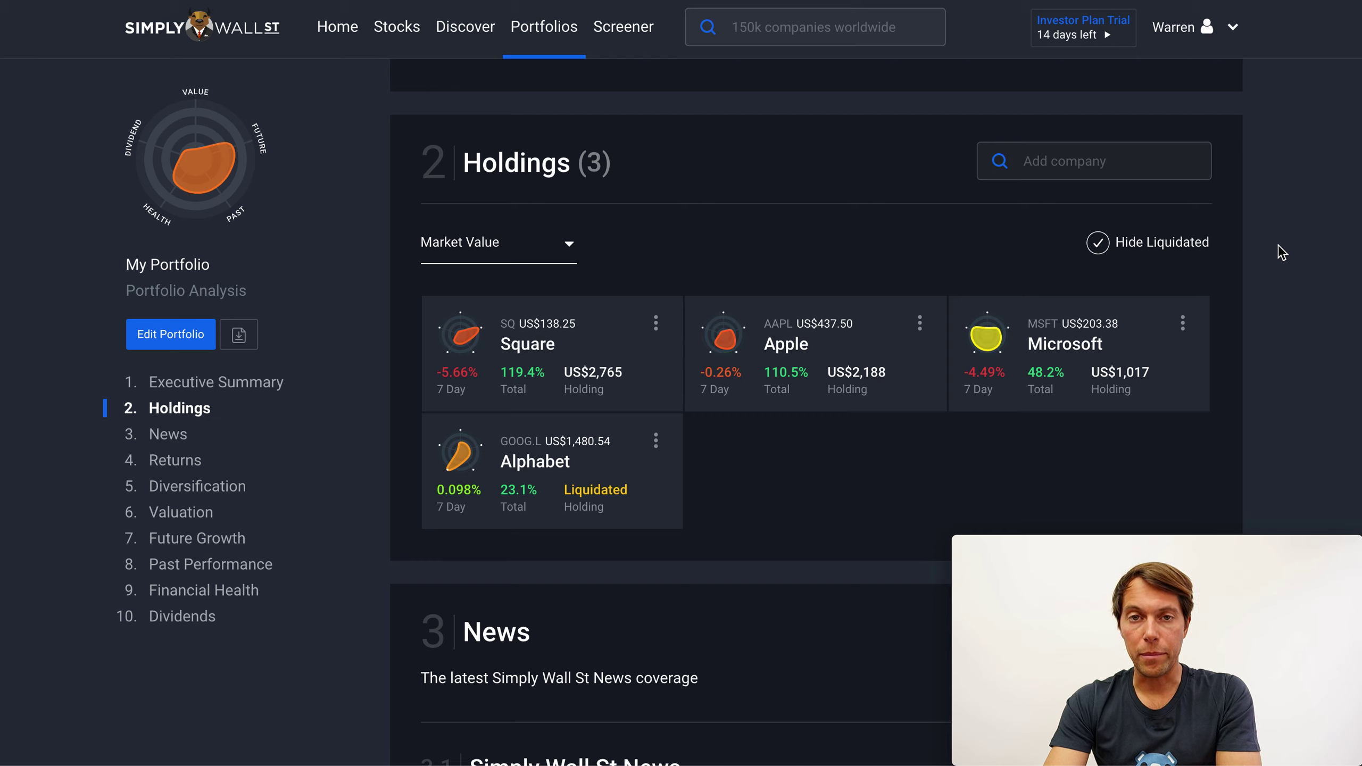
left_click(1099, 243)
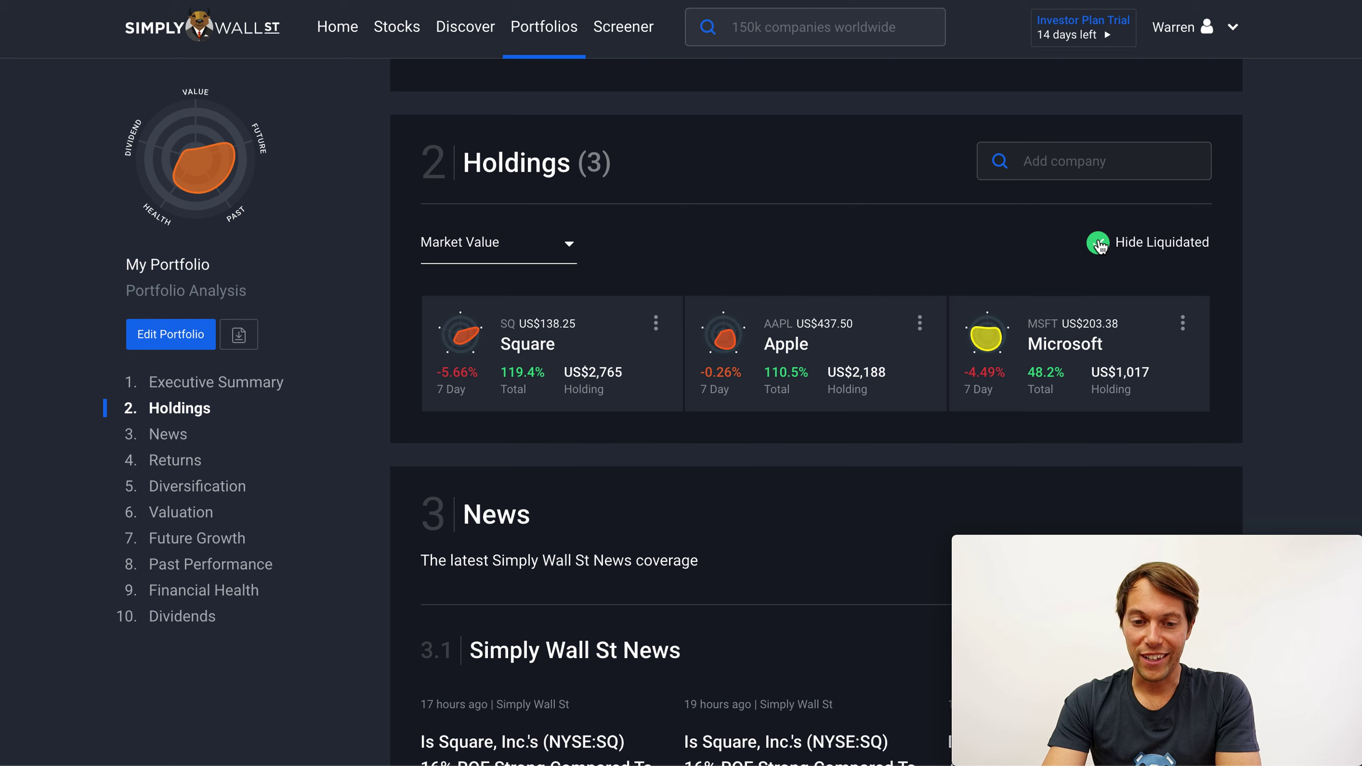
Review the Returns since Inception in the Executive Summary and open the Detailed Returns Report.
scroll(1287, 213, "up", 10)
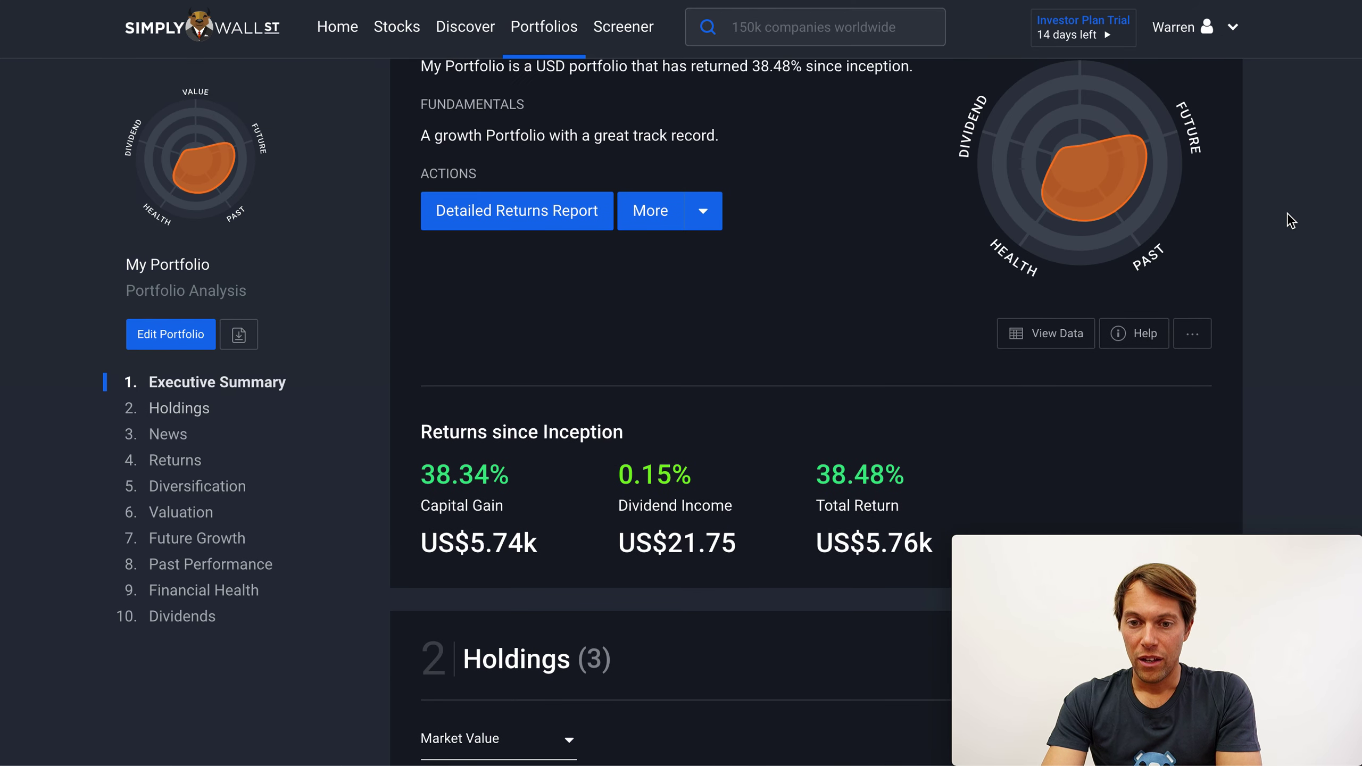
scroll(1309, 298, "down", 1)
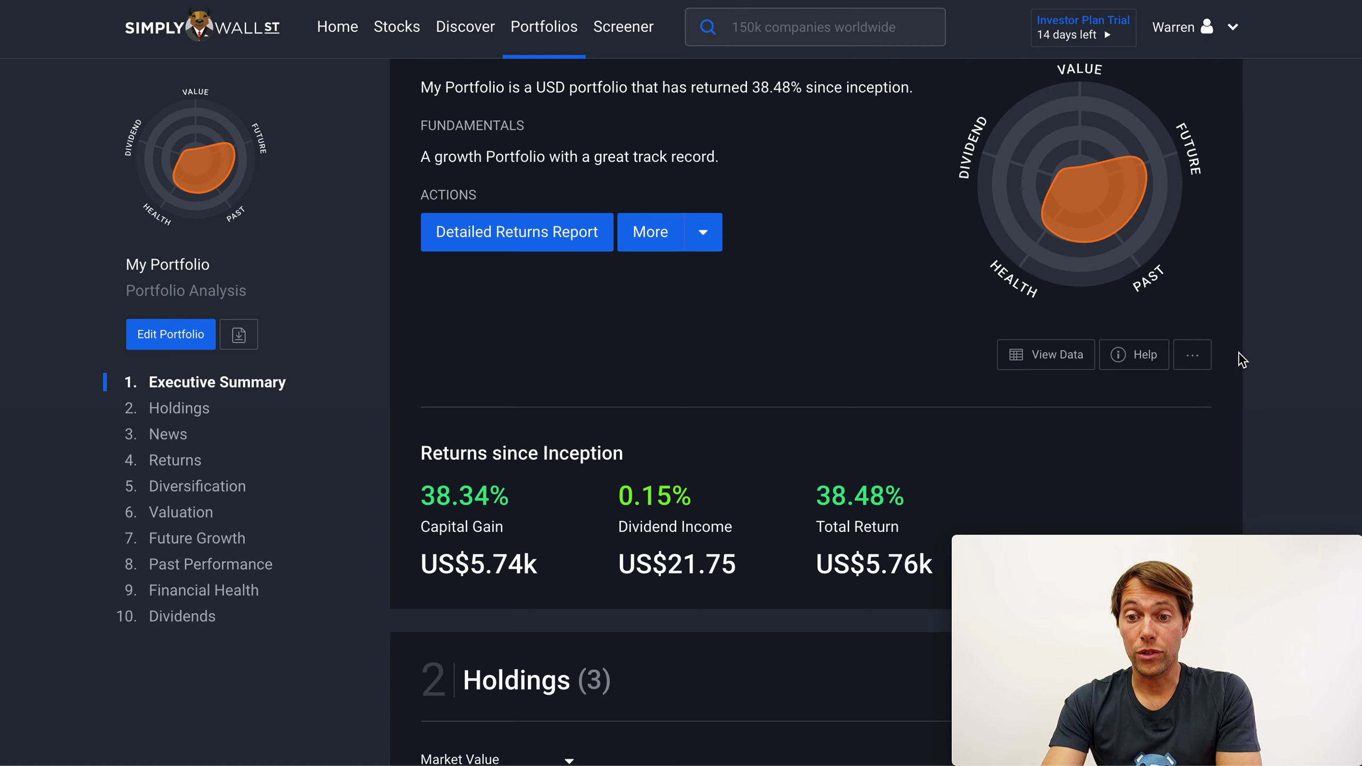
left_click(506, 248)
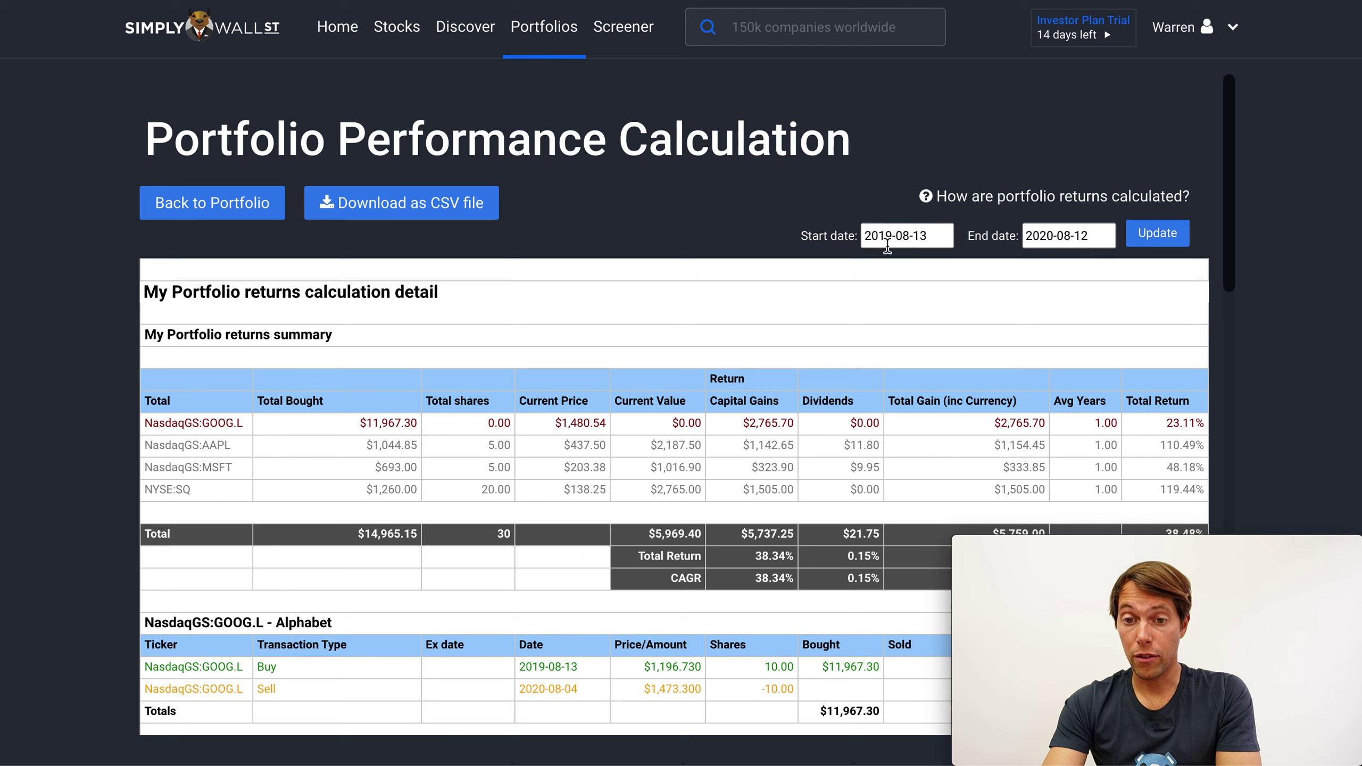
left_click(922, 239)
key("BackSpace")
type("2019-08-13")
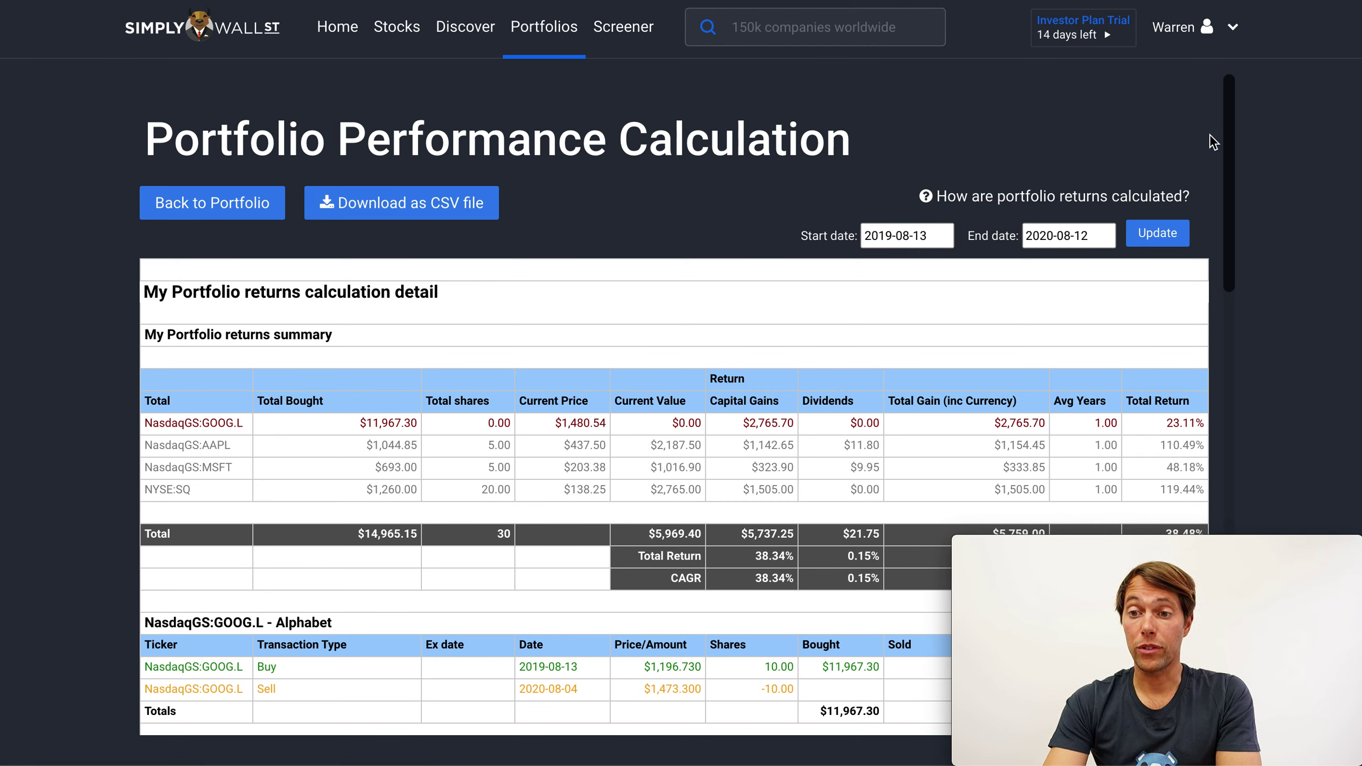
Examine Alphabet's buy and sell rows and its capital gain calculation in the returns report.
left_click_drag(1231, 125, 1236, 241)
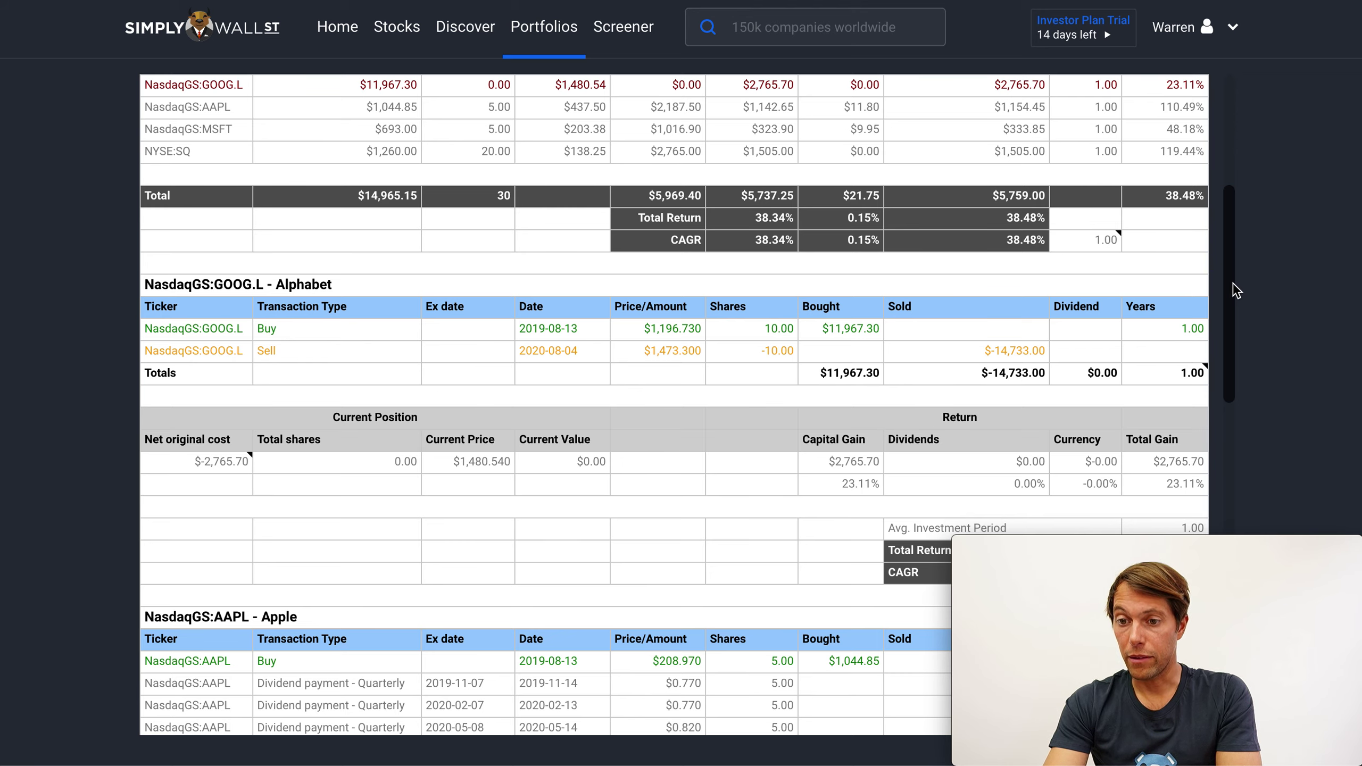
left_click_drag(1236, 290, 1236, 324)
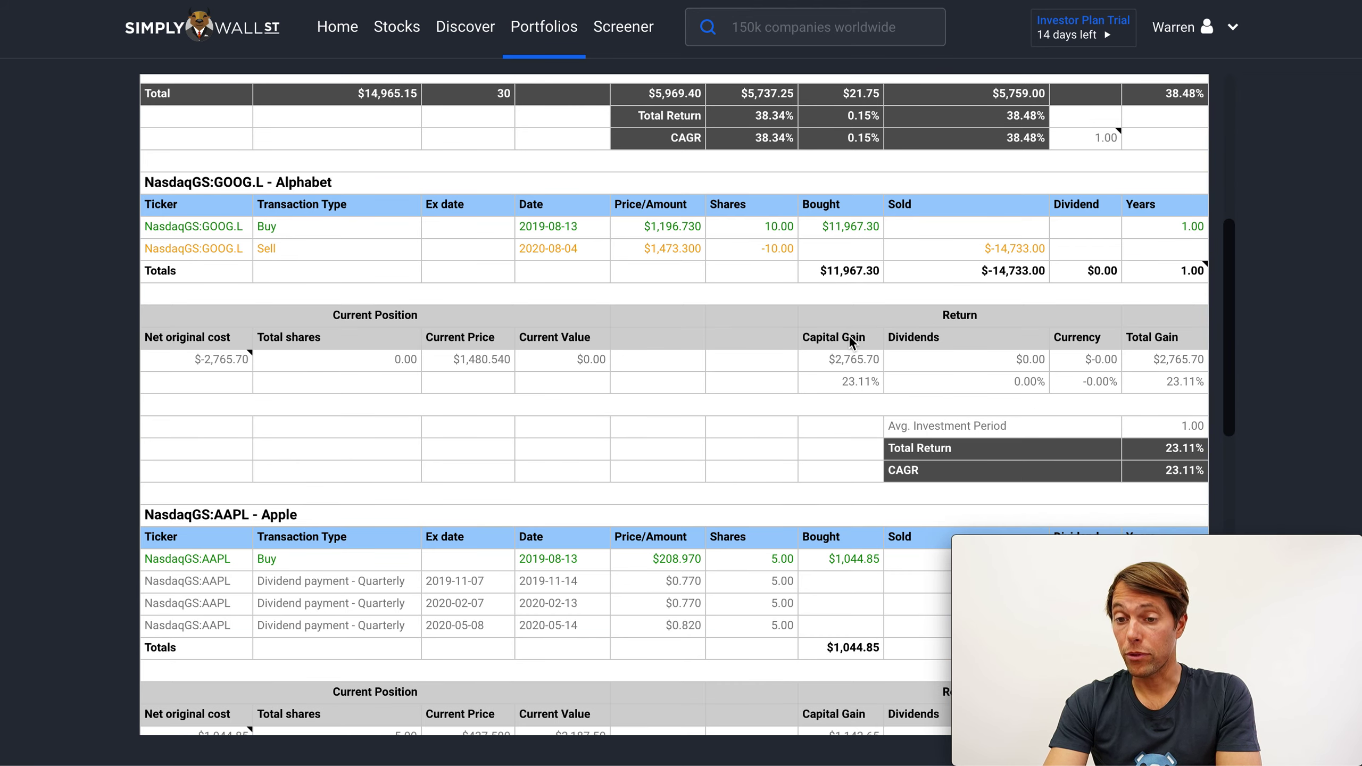
left_click_drag(1236, 320, 1237, 193)
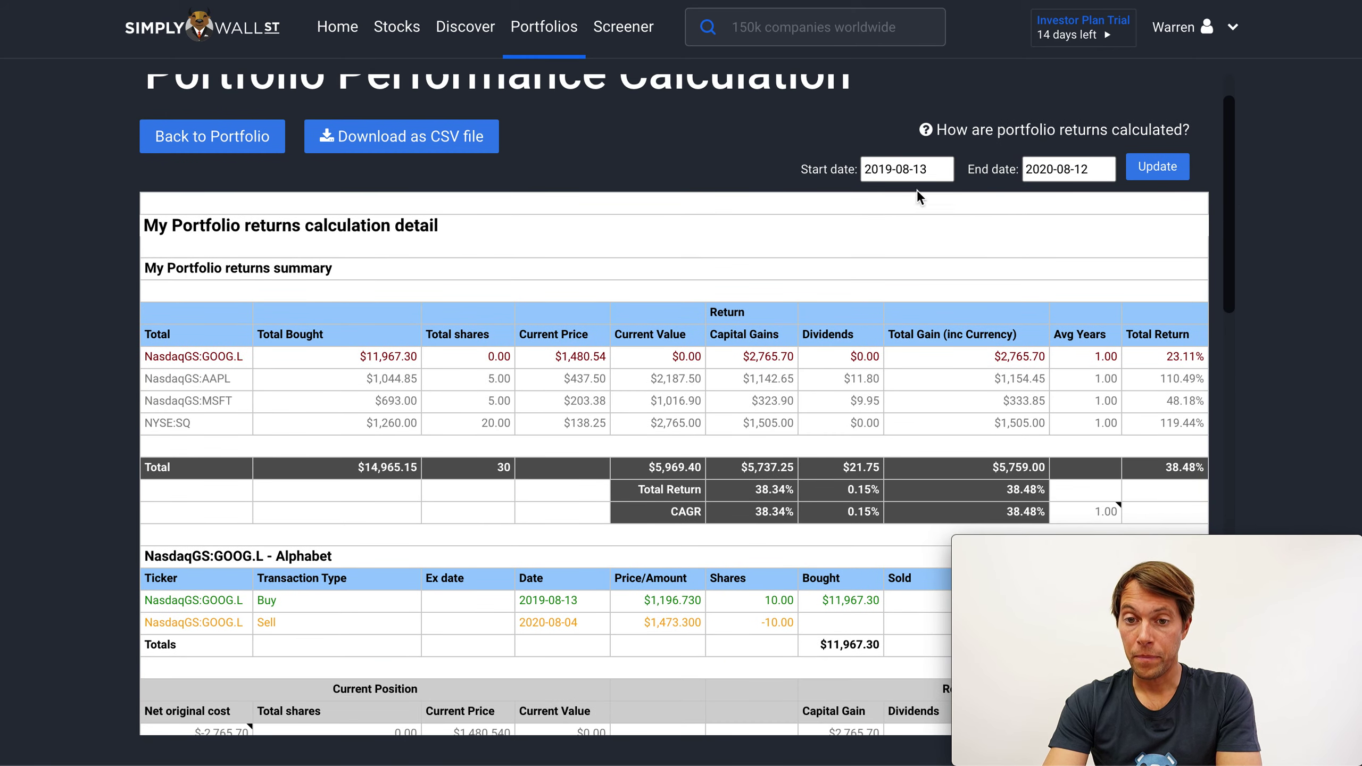
Look at the calendar for the report's start date and close it without picking another date.
left_click(897, 167)
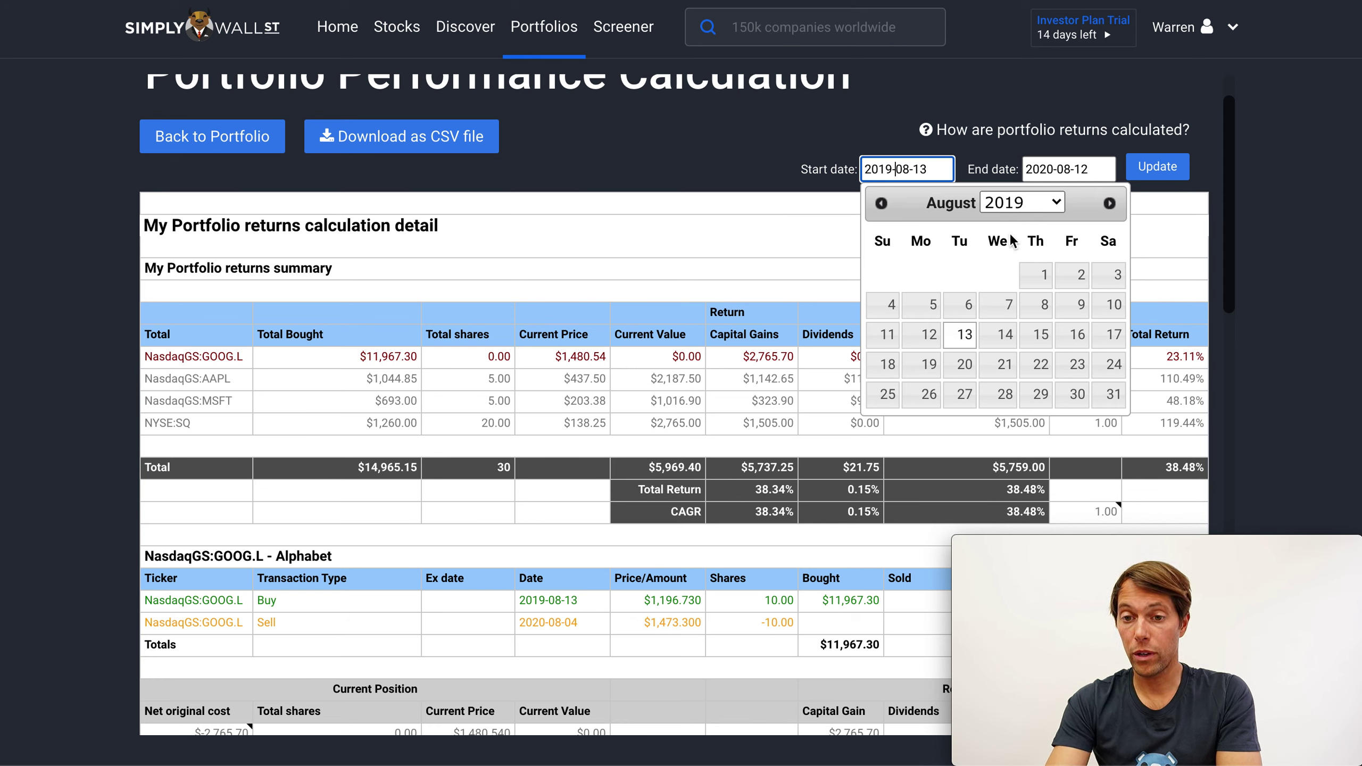
left_click(767, 227)
left_click(533, 173)
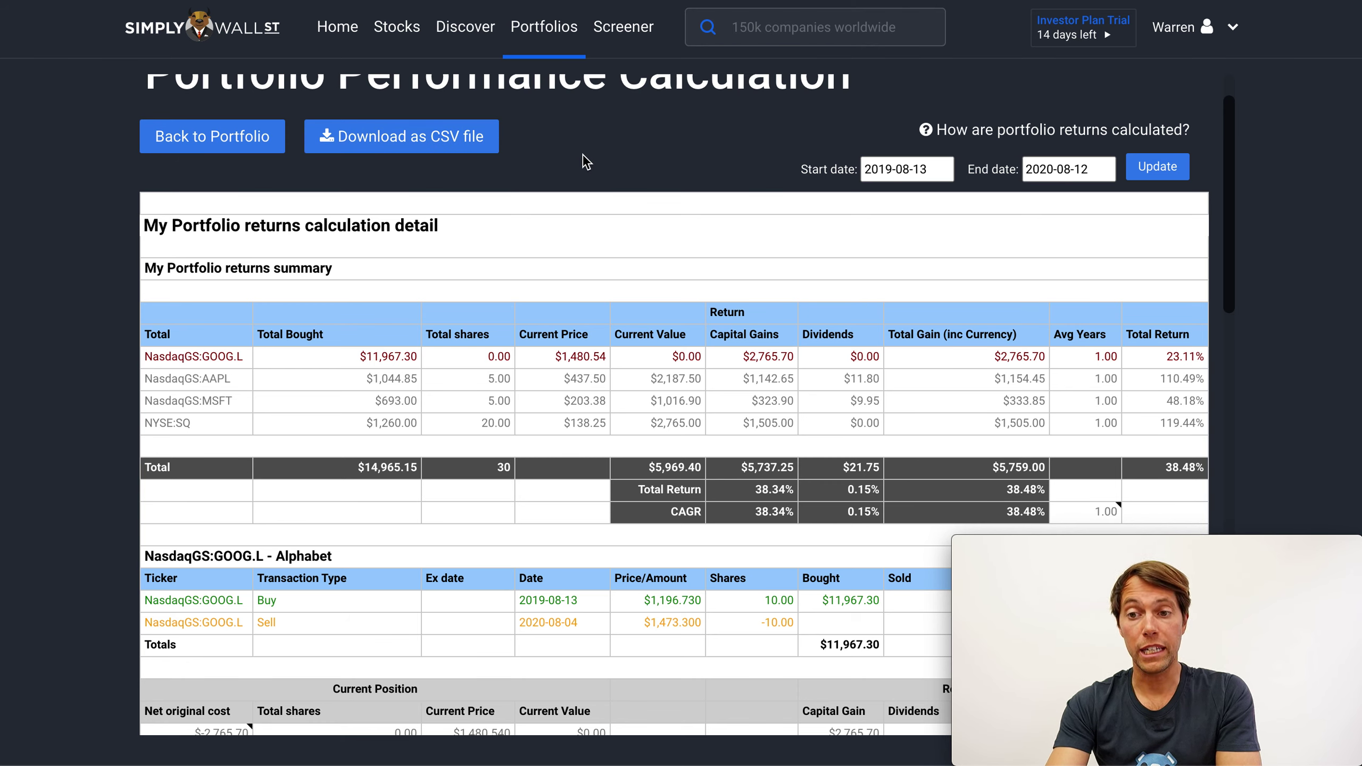
Go back to the portfolio analysis and review the Returns since Inception figures above the holdings.
left_click(218, 154)
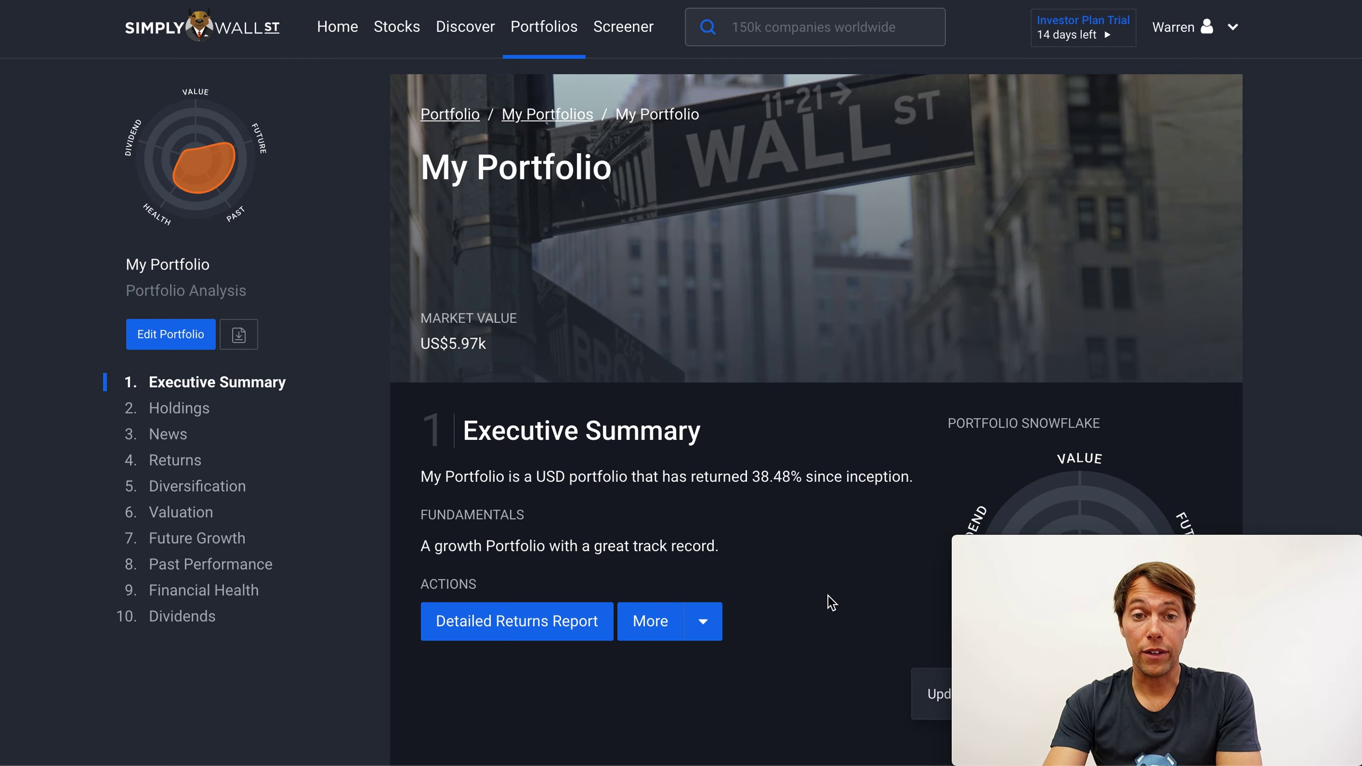
scroll(831, 602, "down", 10)
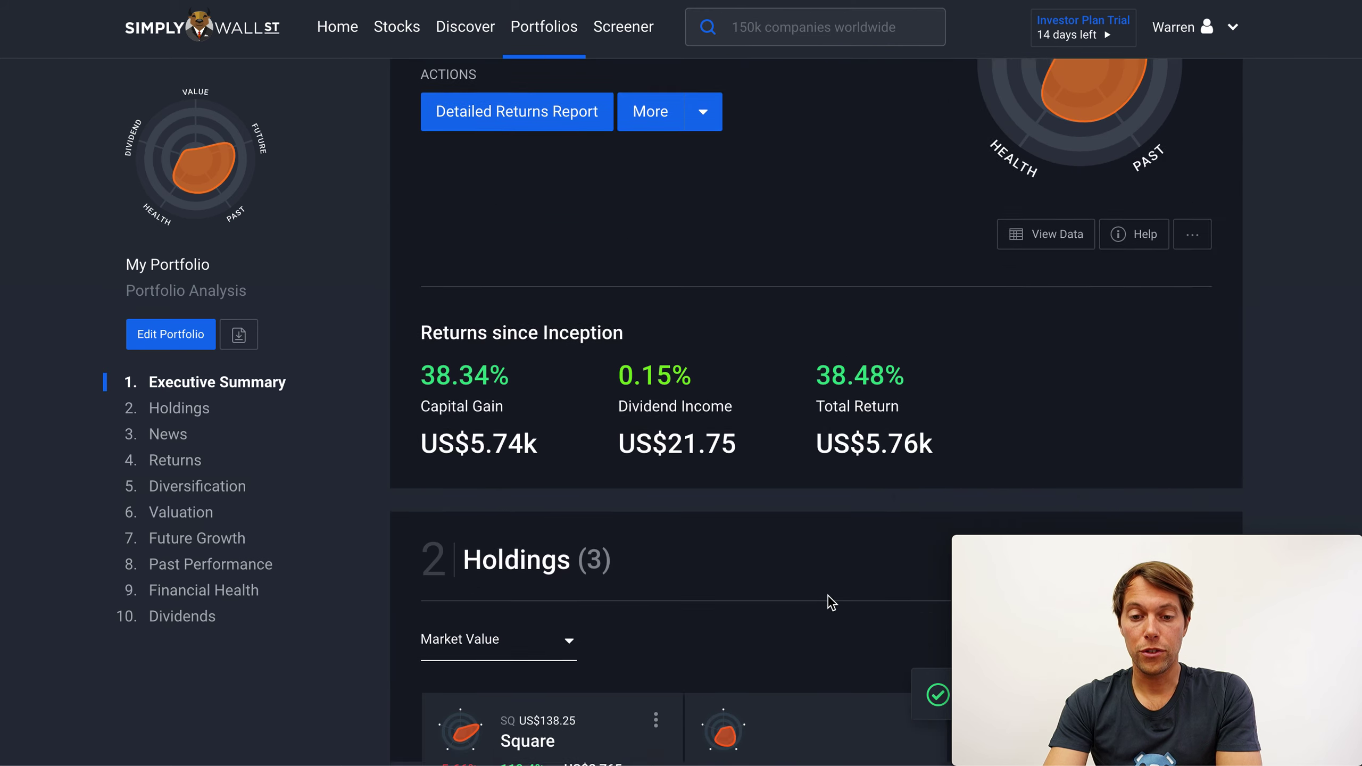
Add the ASX:A2M listing of a2 Milk to the holdings and stop hiding liquidated holdings.
scroll(831, 602, "down", 8)
left_click(1091, 129)
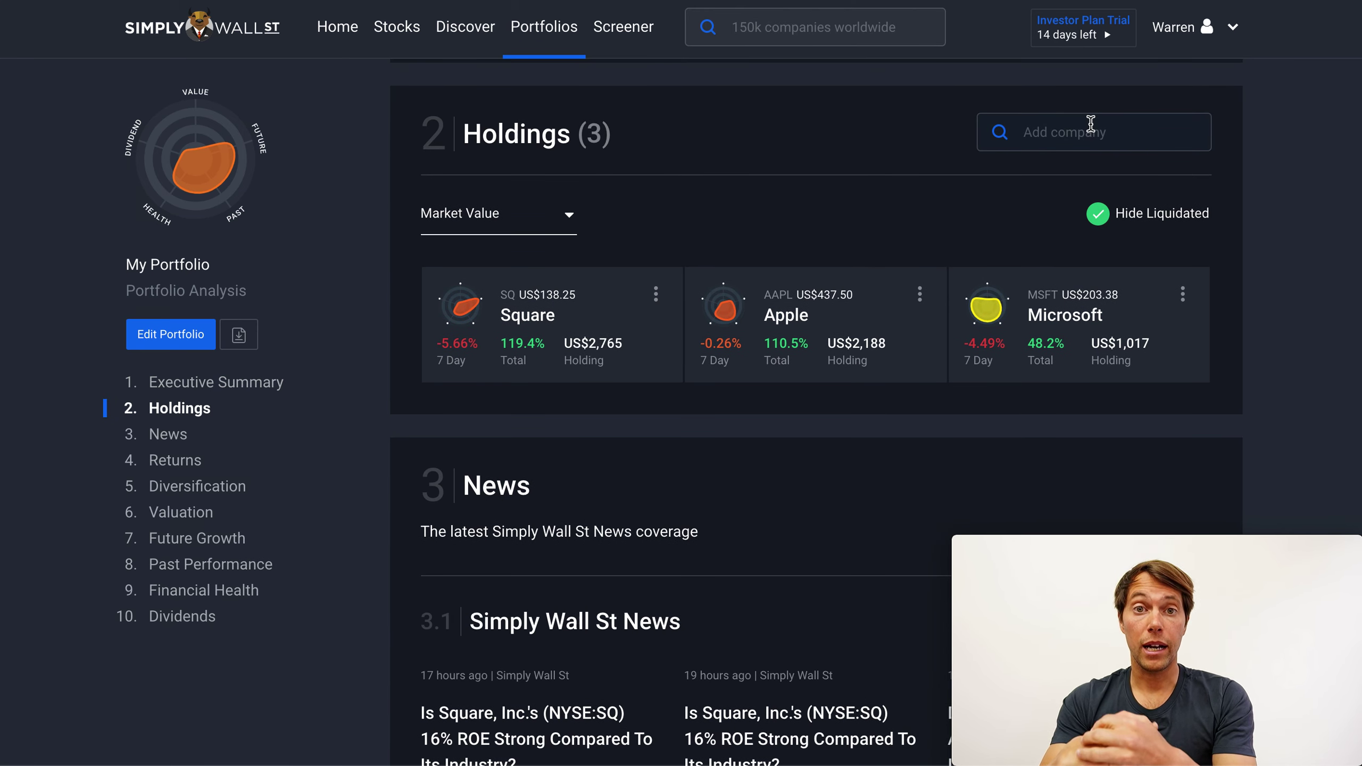
type("a2m")
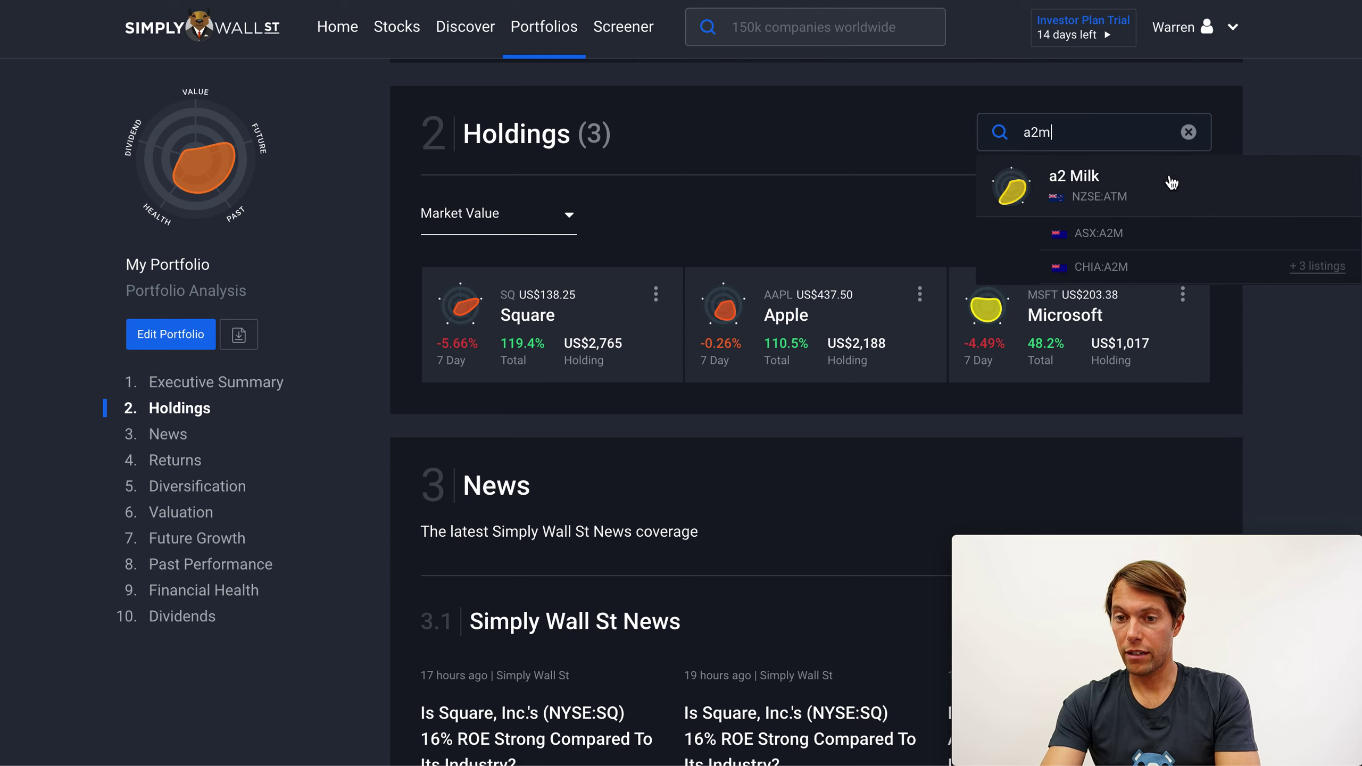
left_click(1135, 238)
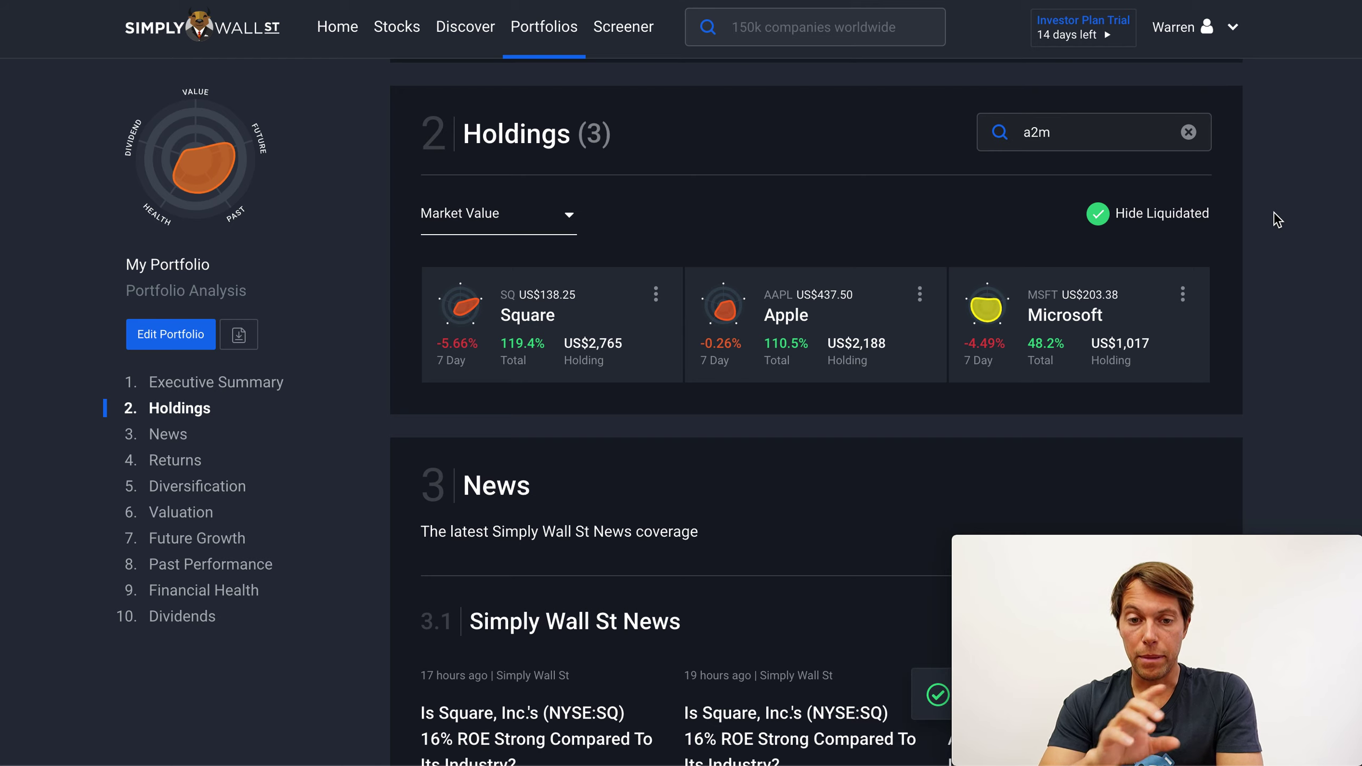
left_click(1166, 217)
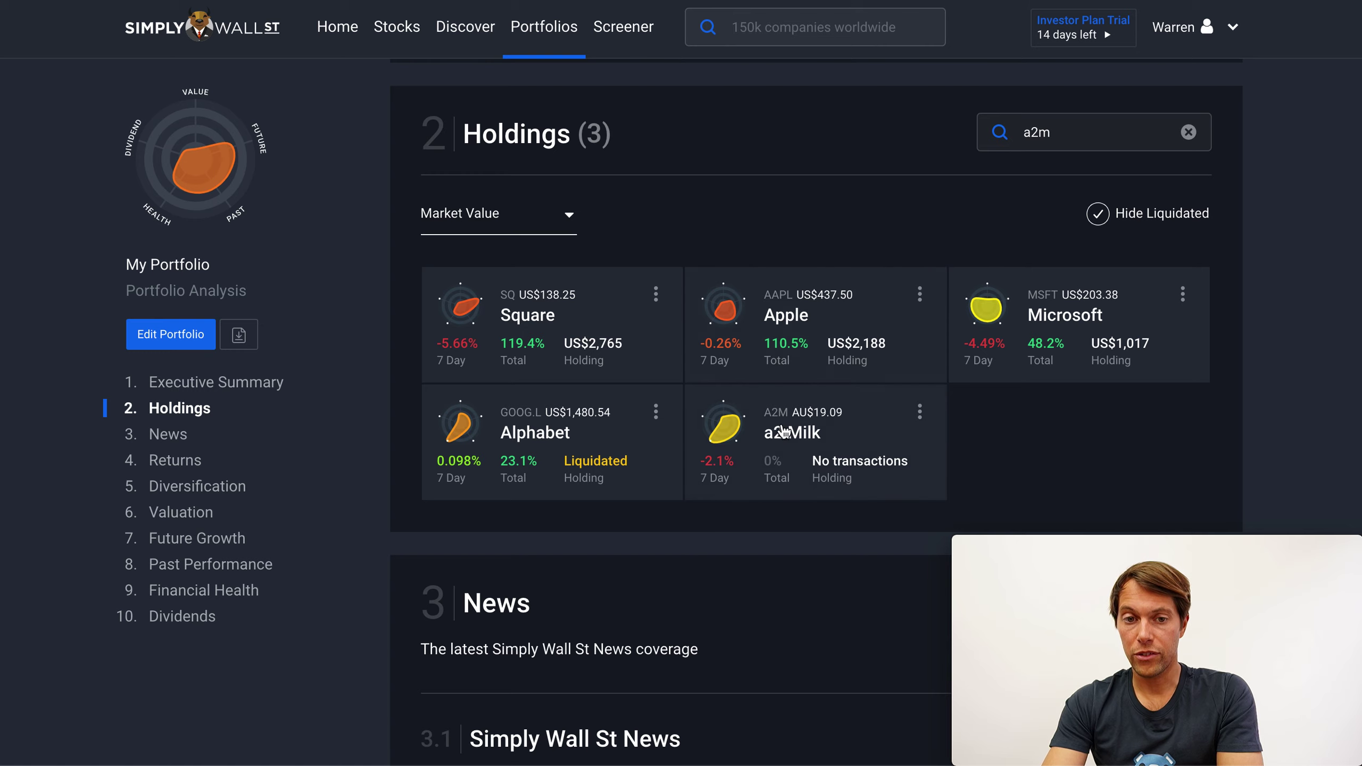
Start a new buy transaction for a2 Milk dated 01/03/2020 with 10 shares.
left_click(920, 413)
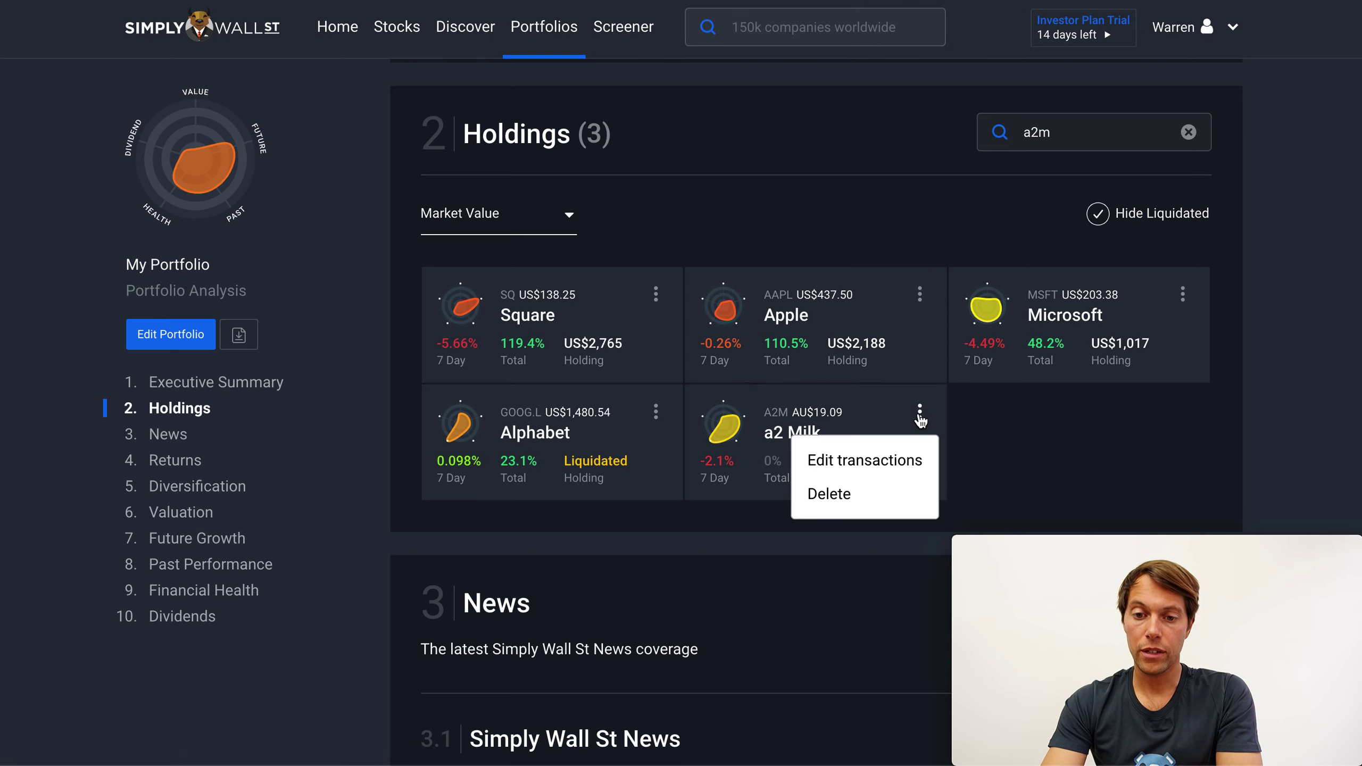
left_click(866, 457)
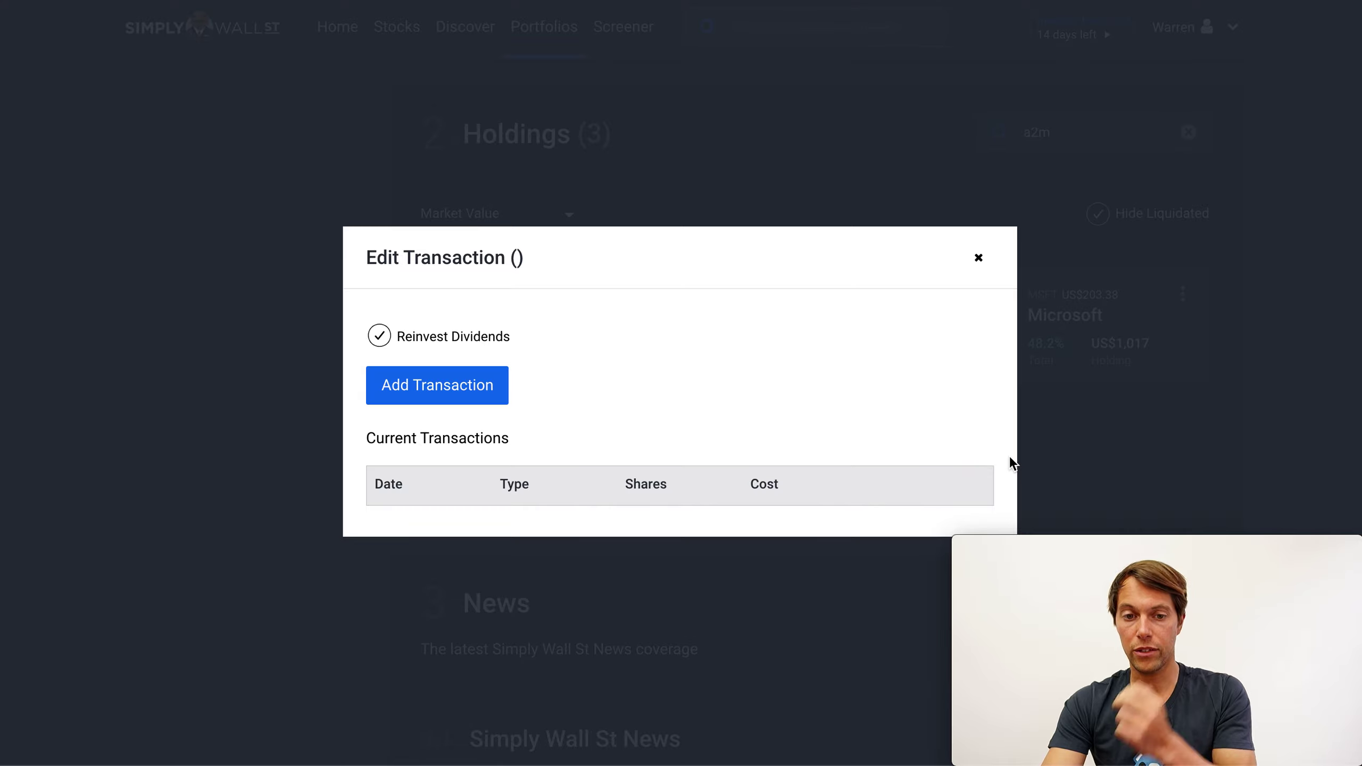
left_click(437, 382)
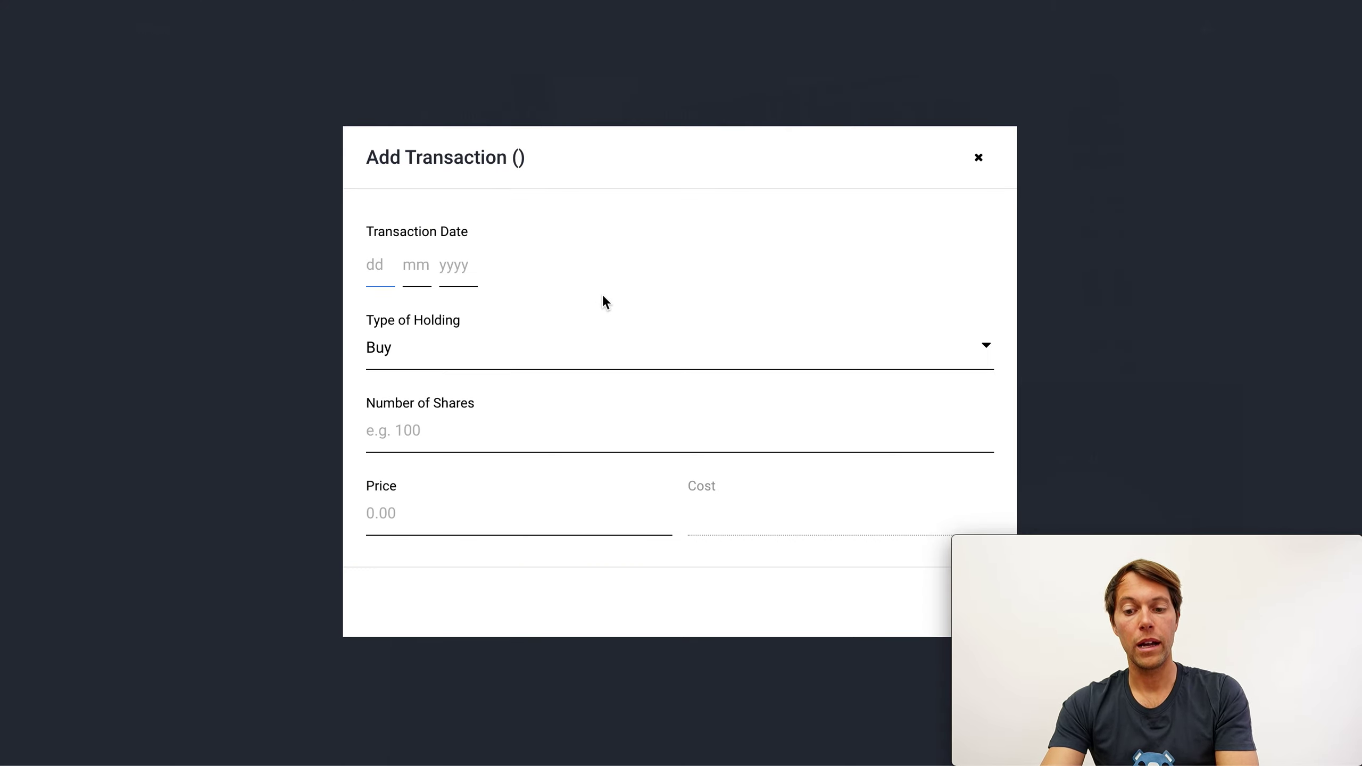
type("0")
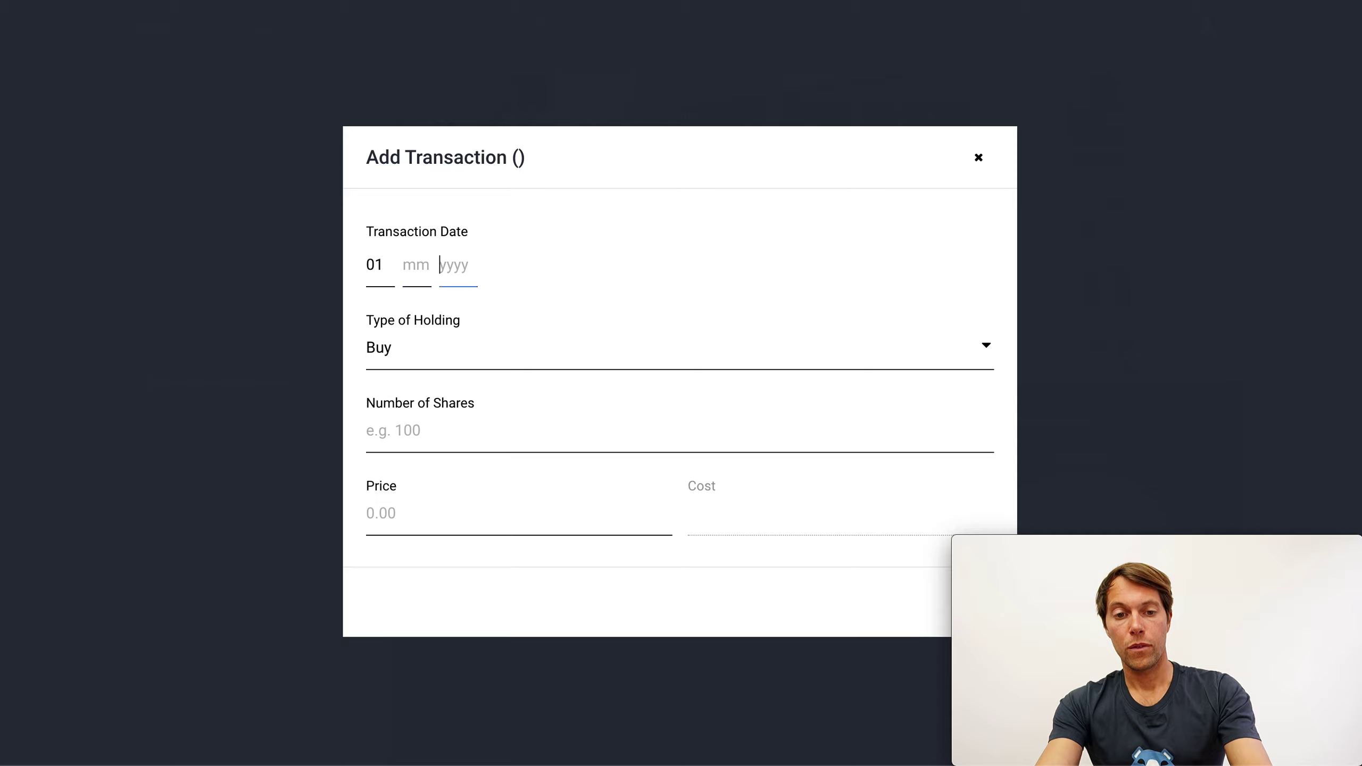
type("1 03 ")
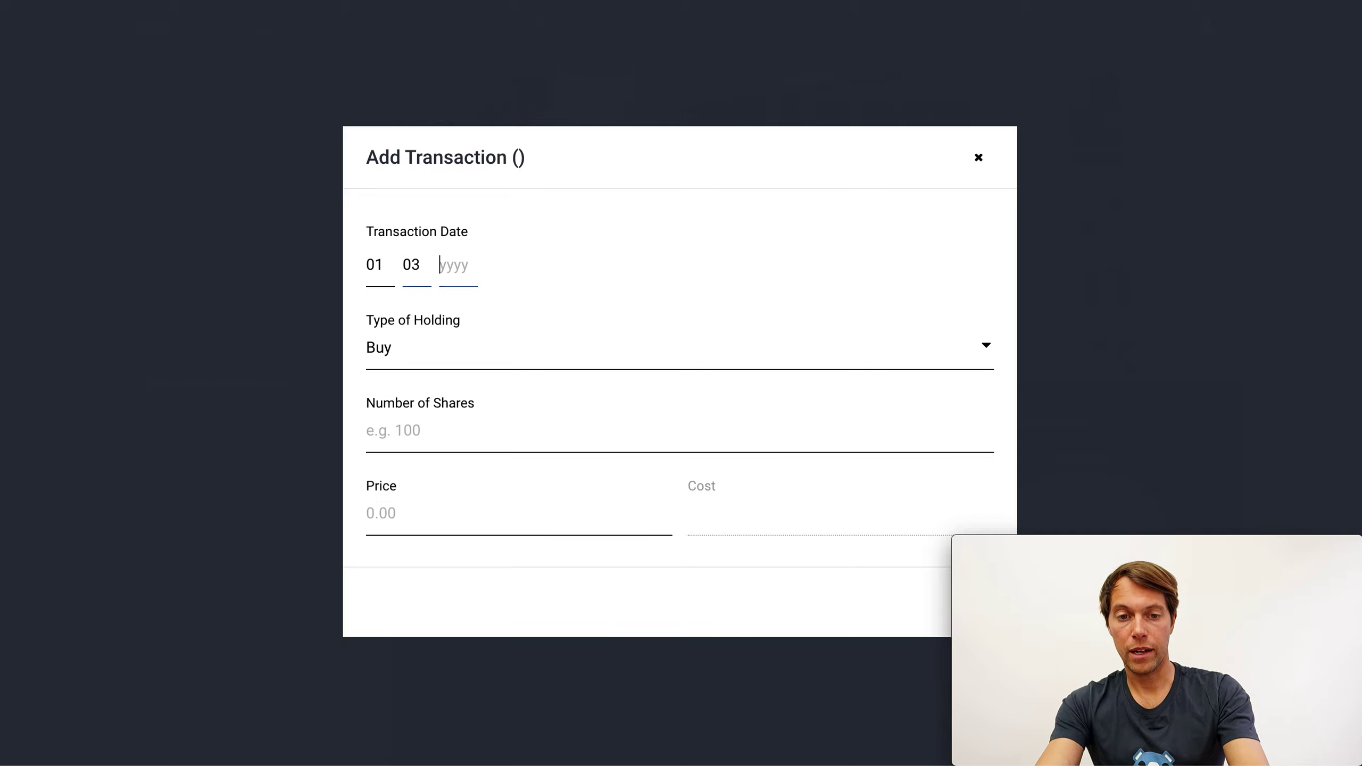
type("202")
left_click(629, 262)
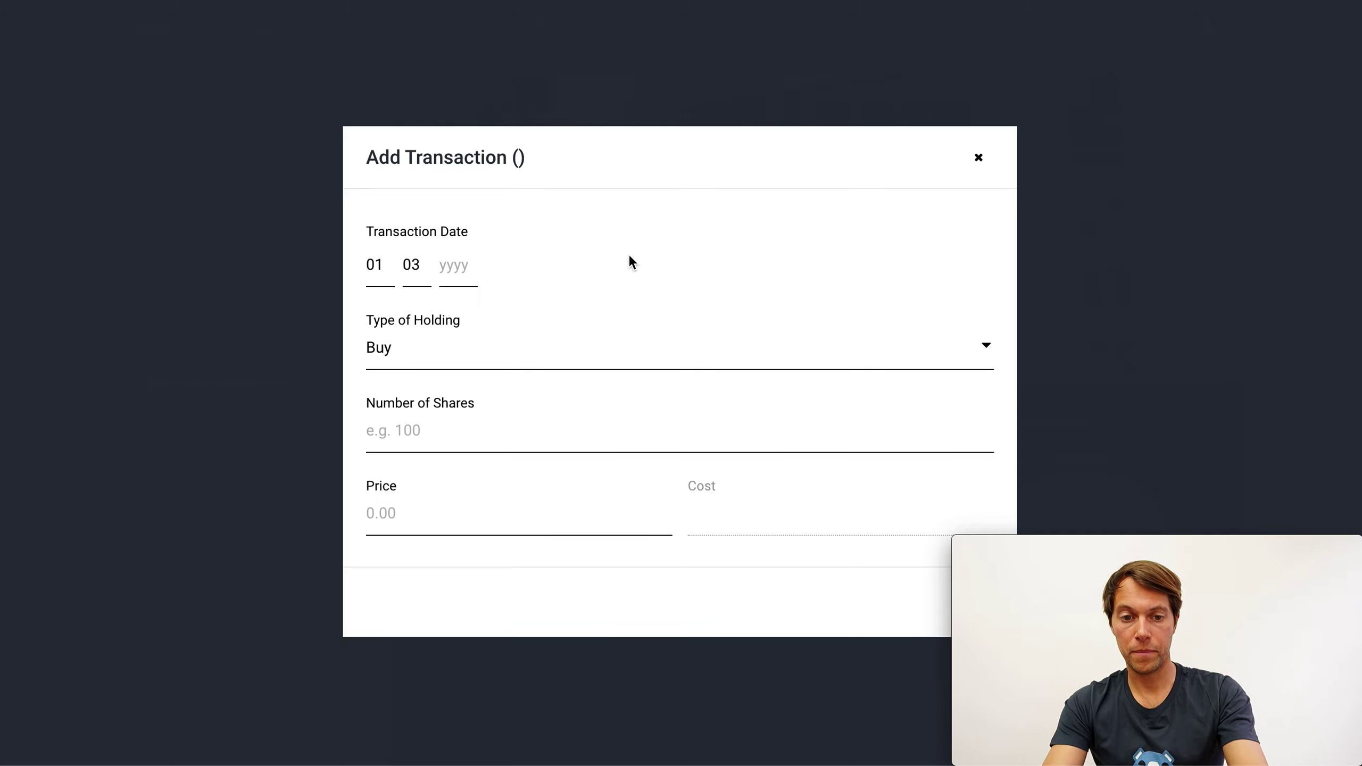
left_click(480, 430)
type("10")
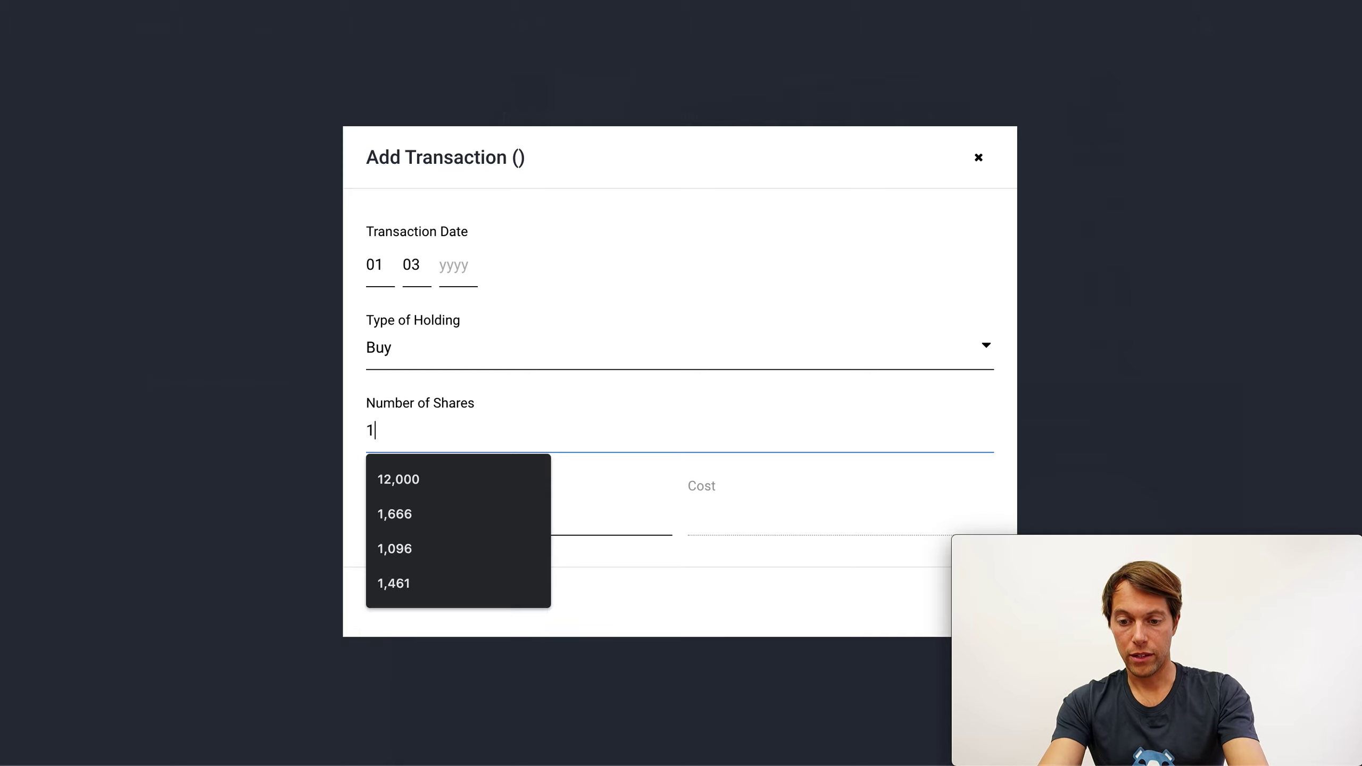
left_click(623, 257)
left_click(463, 261)
type("2020")
left_click(557, 224)
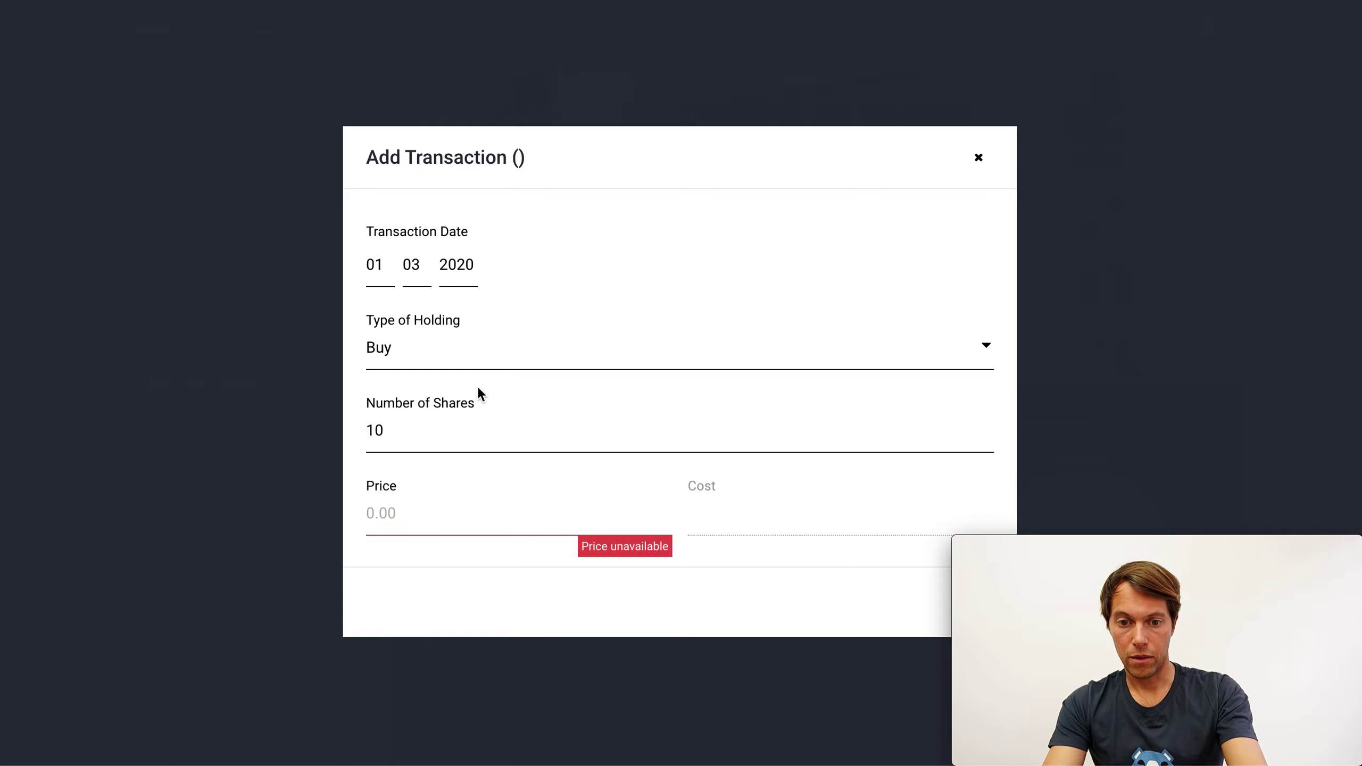
Change the transaction's month to 04, add the transaction and close a2 Milk's transaction editor.
left_click(378, 262)
left_click(423, 266)
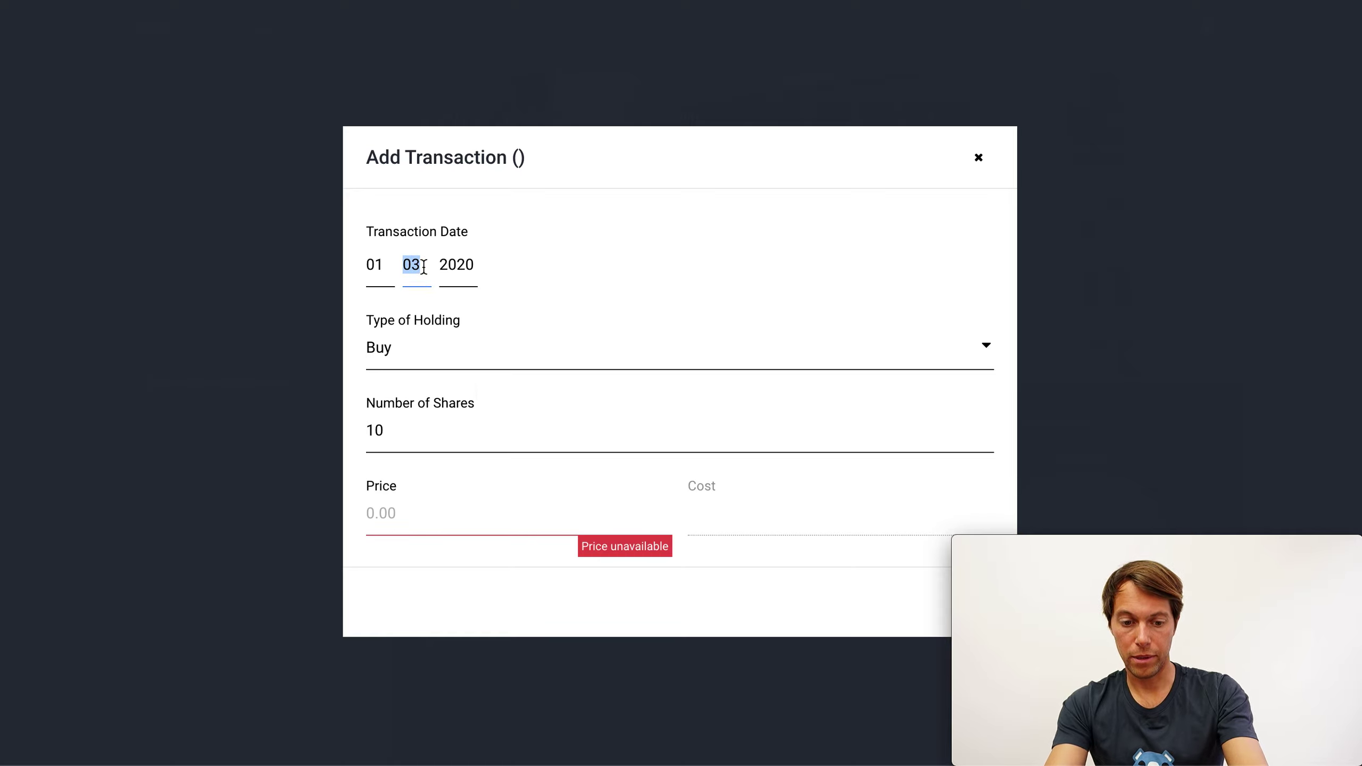
type("04")
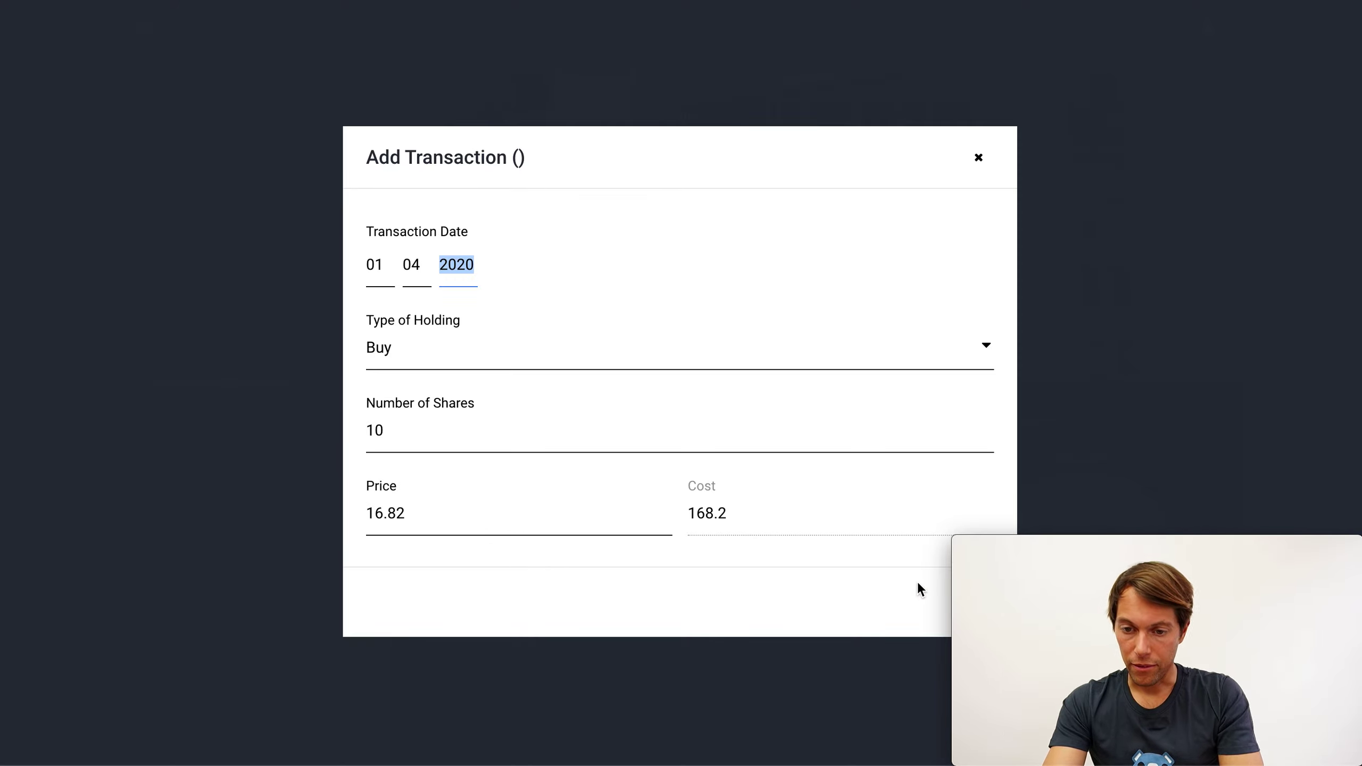
left_click_drag(1065, 541, 1155, 464)
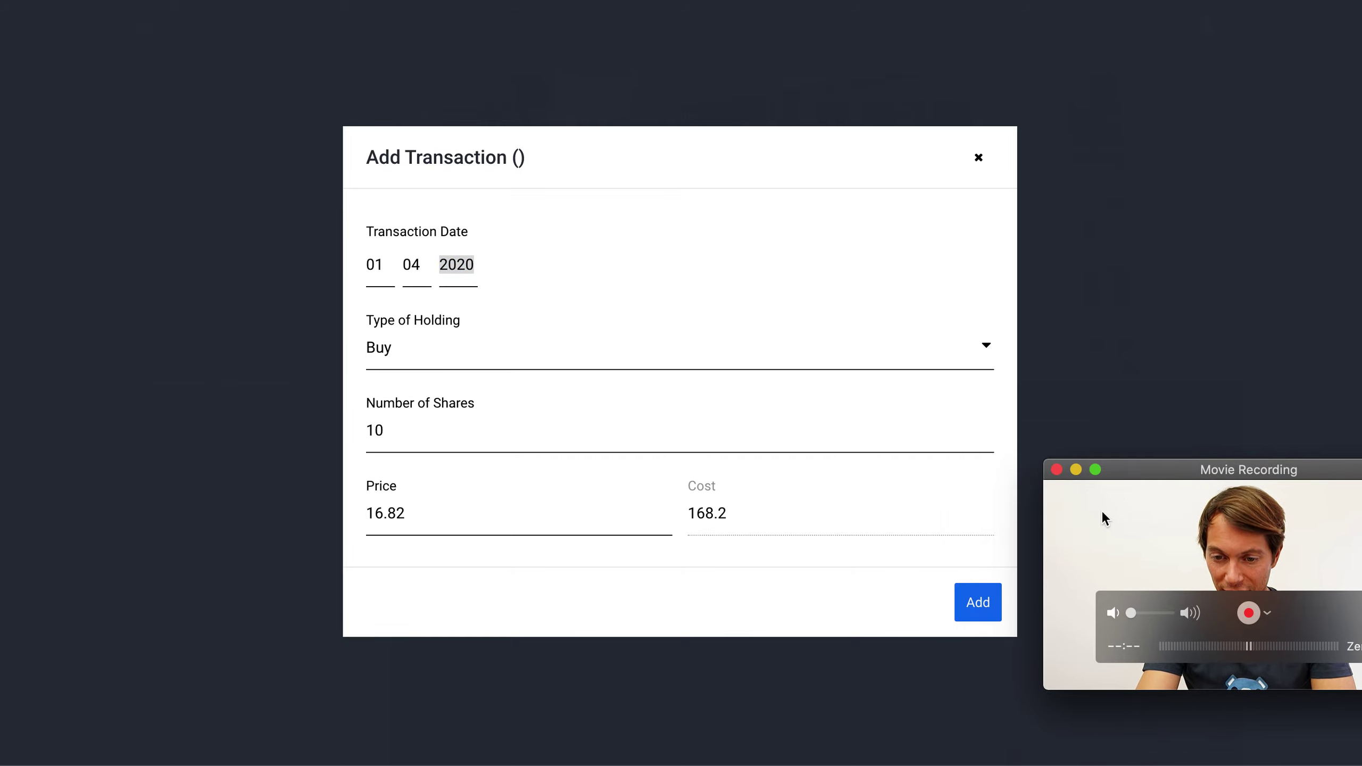
left_click(989, 603)
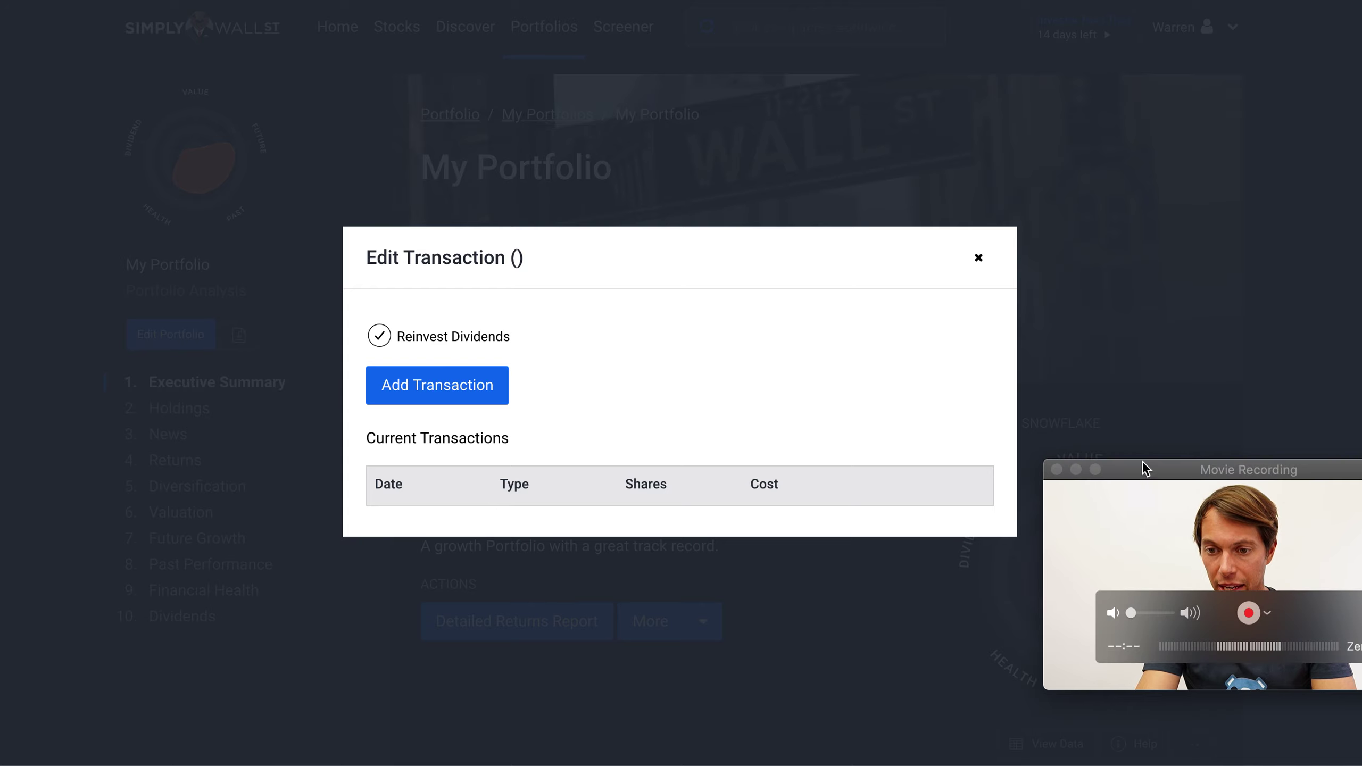
left_click_drag(1139, 468, 1045, 544)
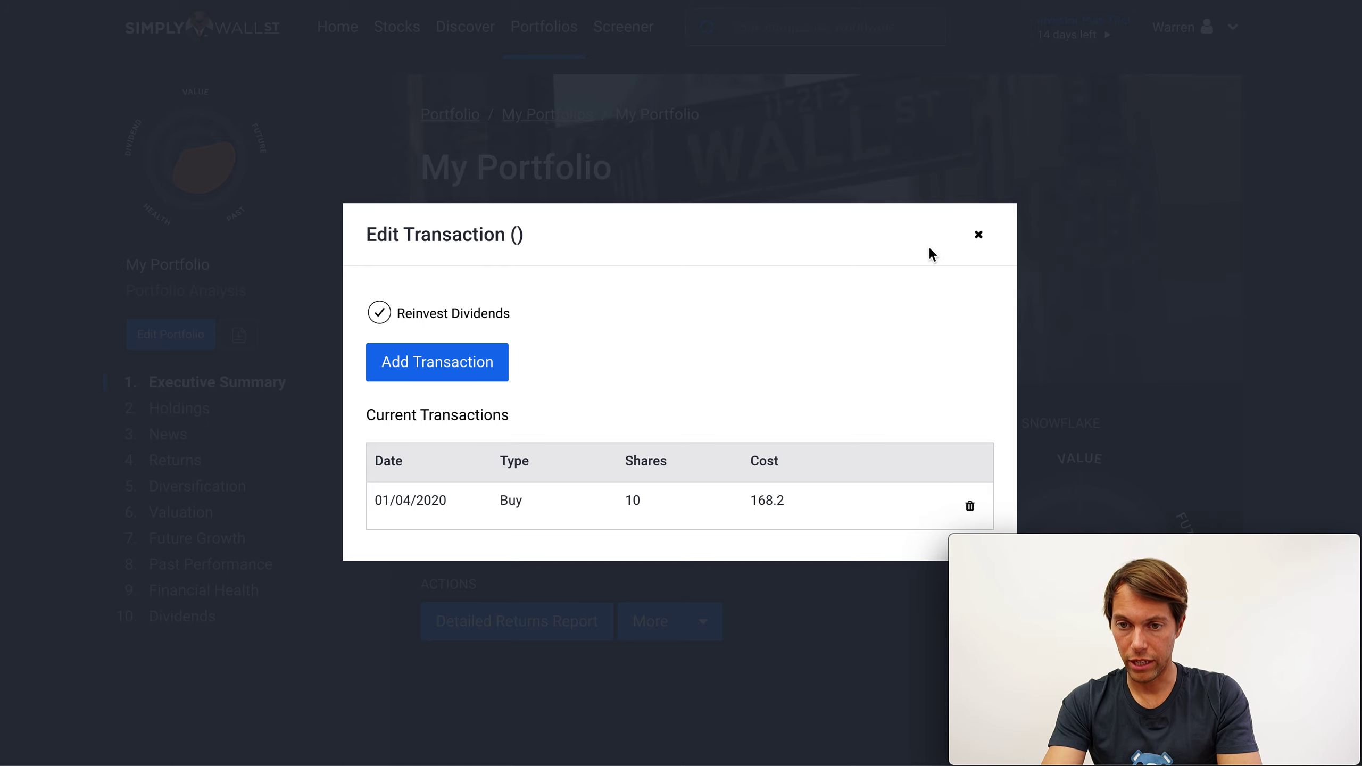
left_click(978, 236)
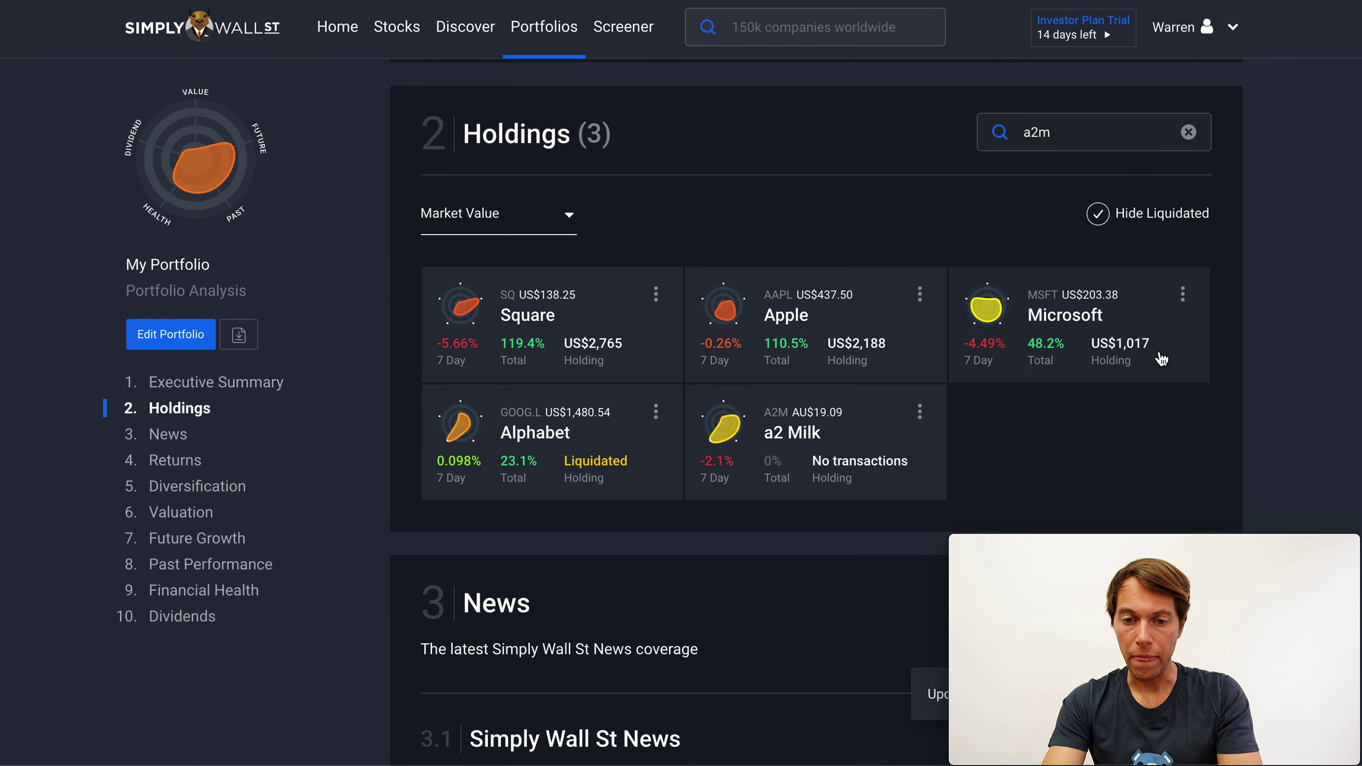
Review the updated Returns since Inception in the Executive Summary, focusing on the Currency Gain figures.
scroll(1281, 302, "up", 1)
scroll(1278, 295, "up", 3)
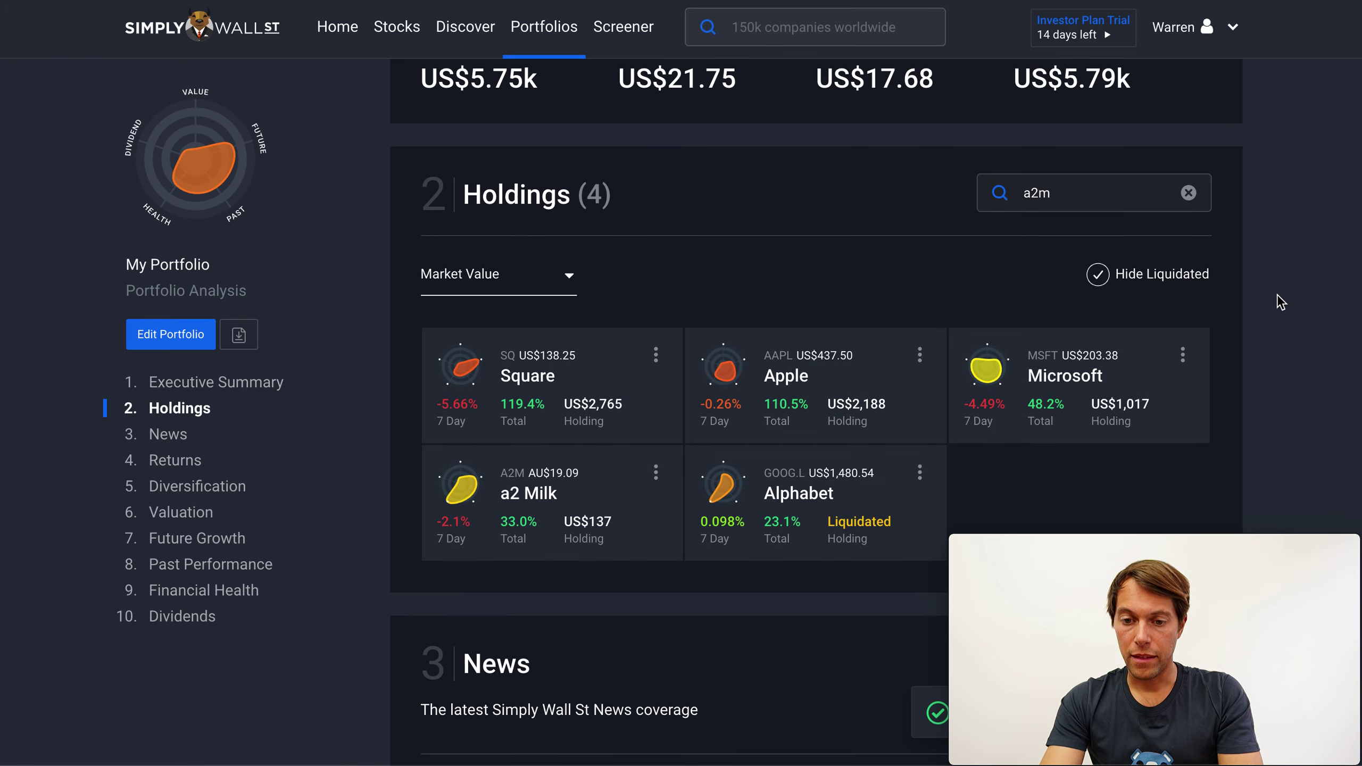
scroll(1278, 295, "up", 3)
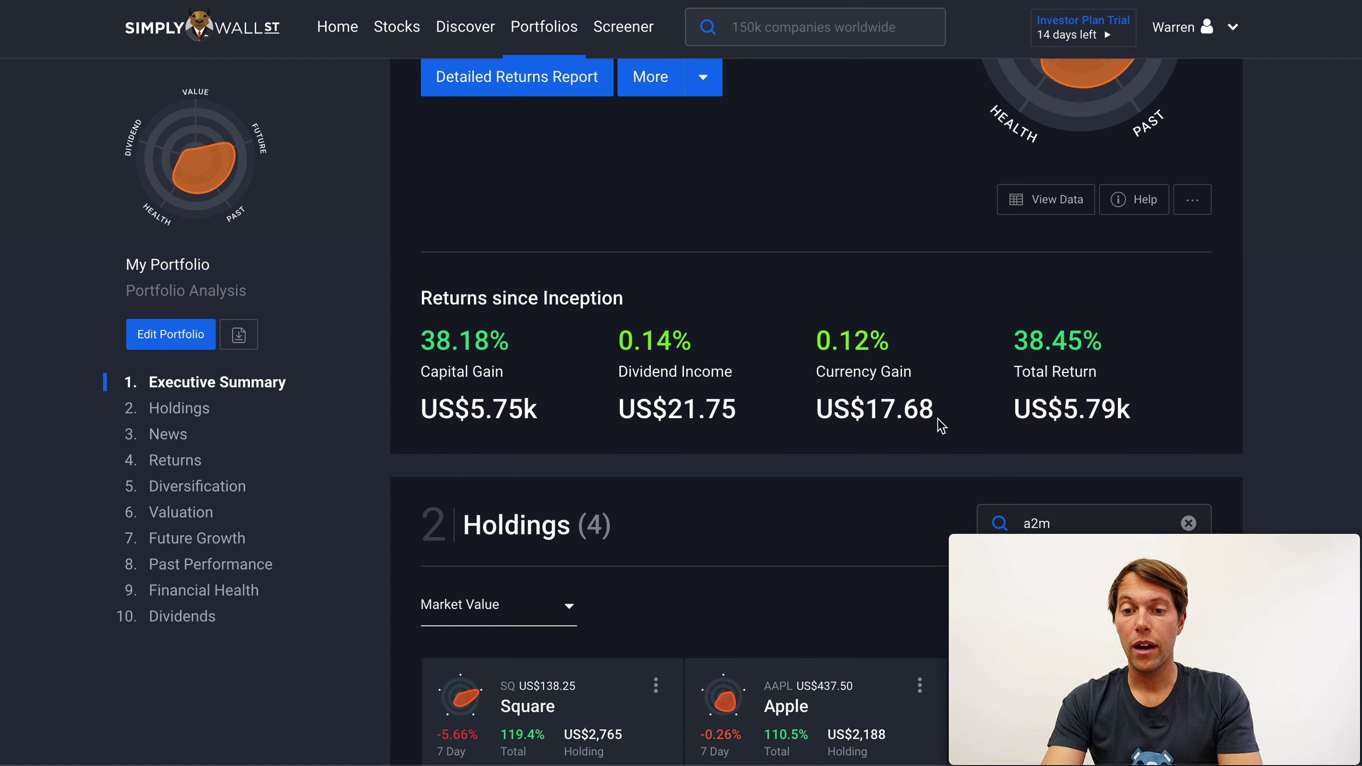
left_click_drag(934, 417, 820, 342)
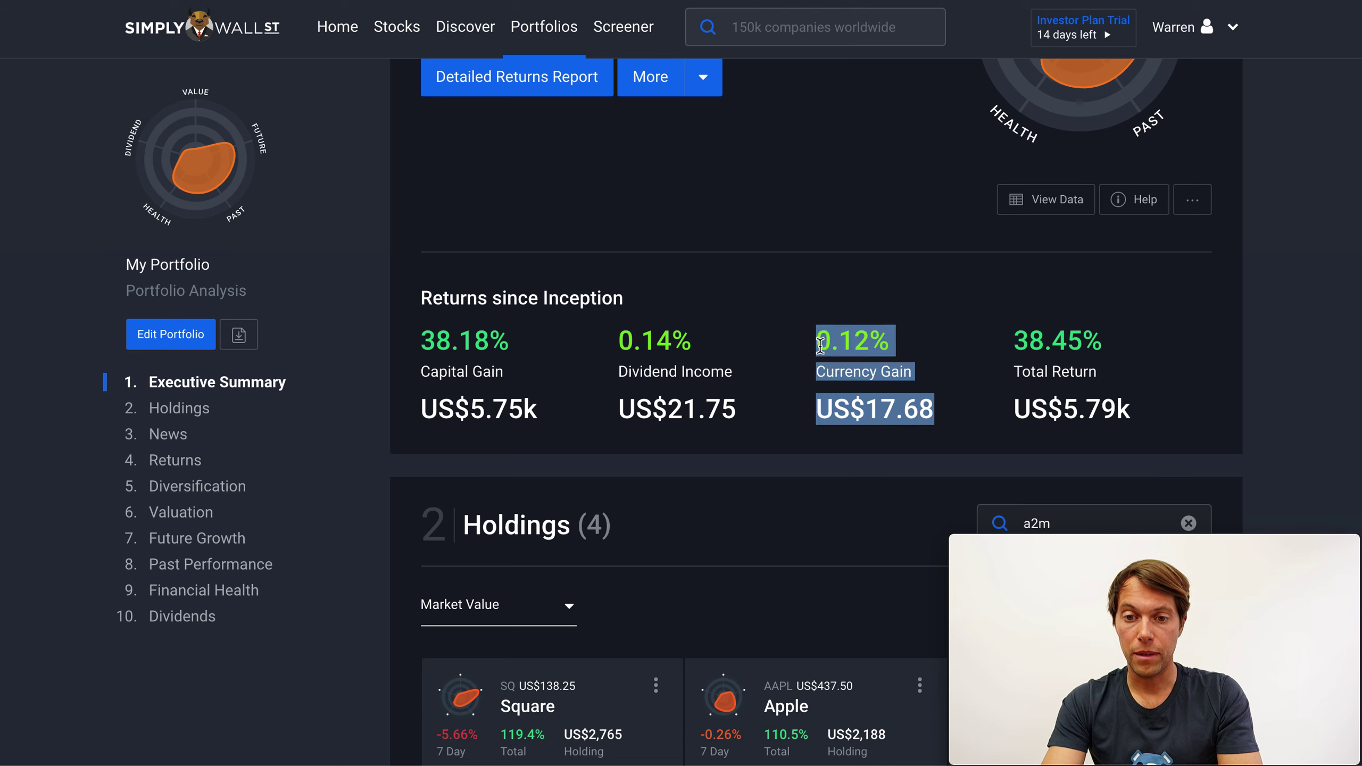
left_click(821, 342)
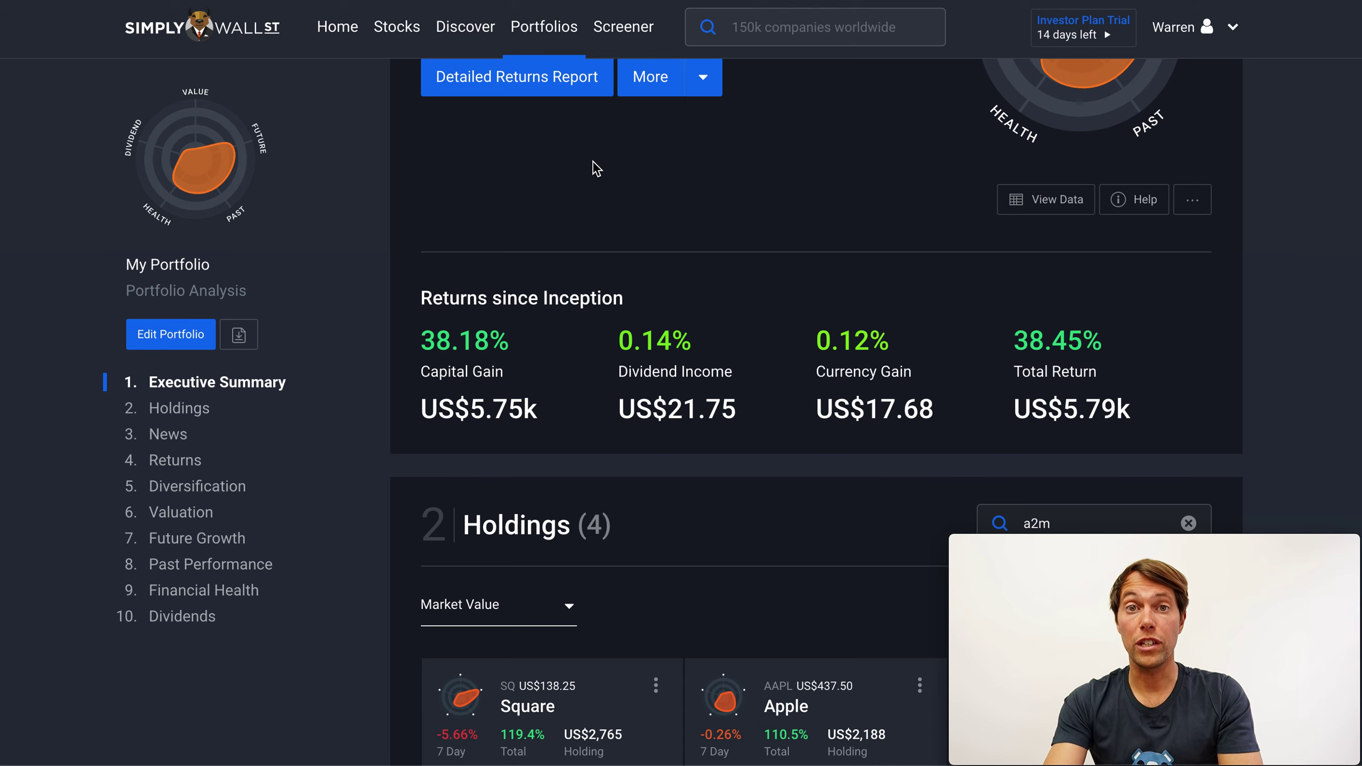
scroll(1317, 293, "up", 1)
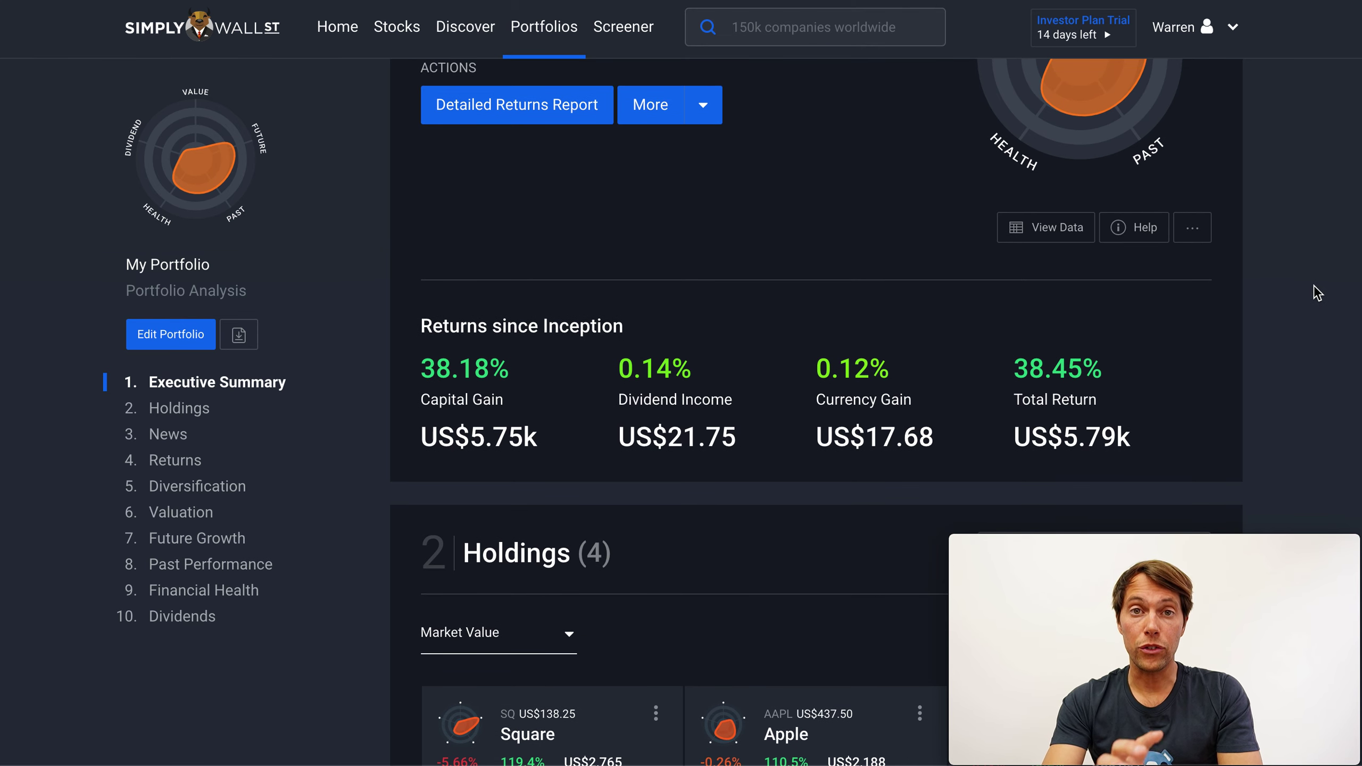